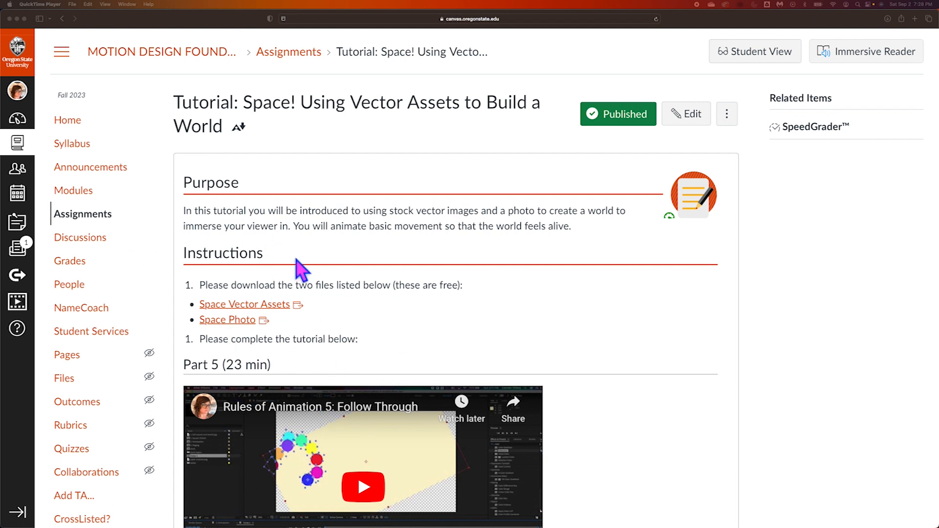
# Step: Open the Space Vector Assets page linked in the assignment and check the desktop for the downloaded vector files
pyautogui.click(330, 302)
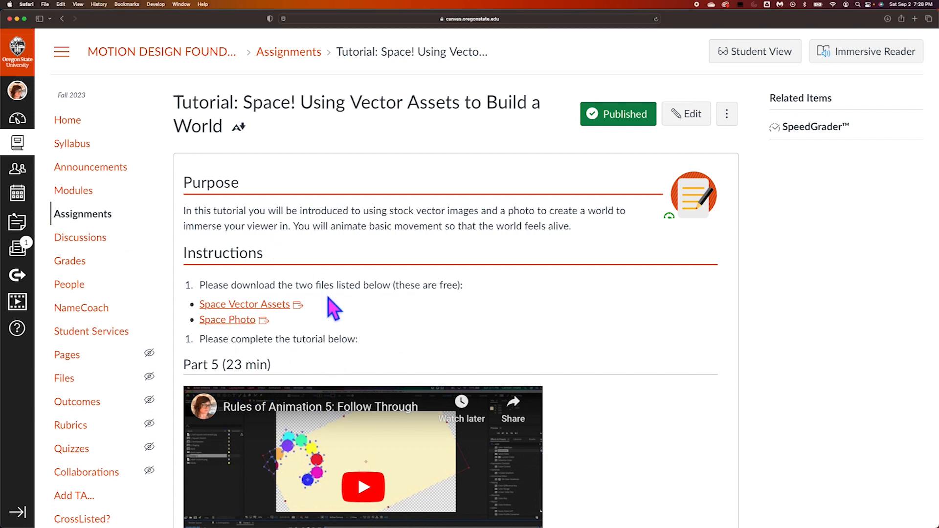
pyautogui.click(252, 305)
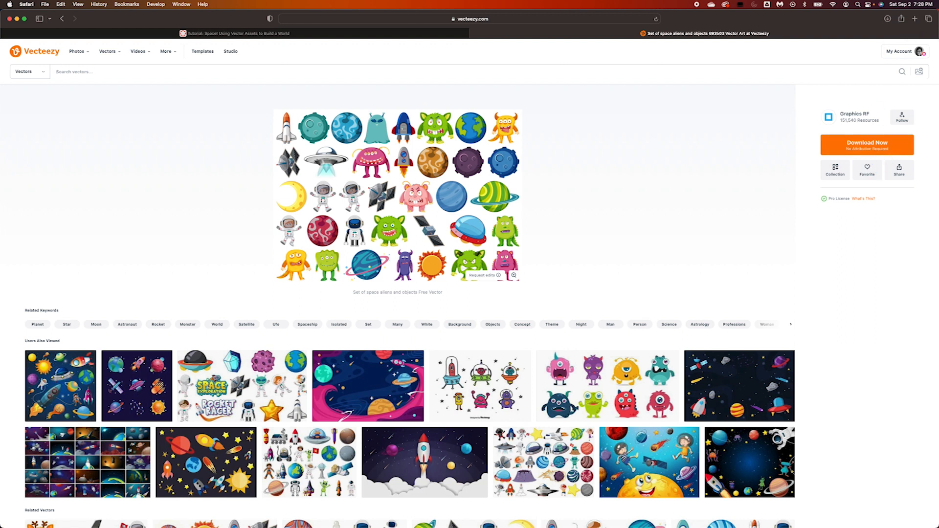
pyautogui.moveTo(938, 10); pyautogui.dragTo(672, 71)
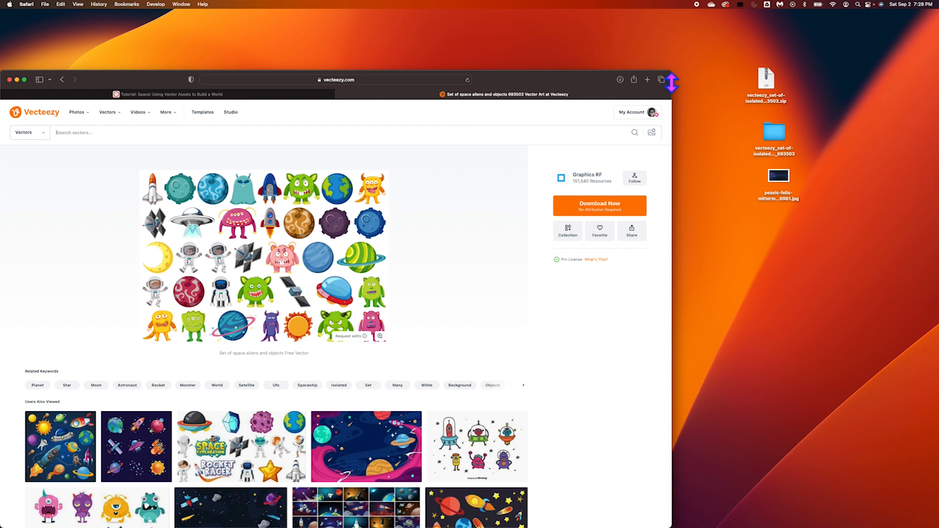
pyautogui.moveTo(673, 71); pyautogui.dragTo(938, 10)
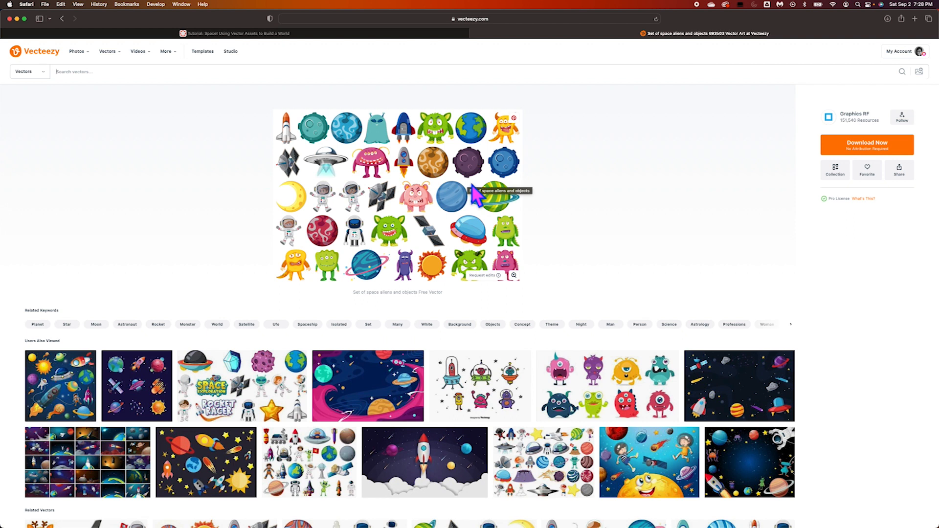
# Step: Open the assignment's Space Photo page and shrink the browser window to uncover the downloaded files on the desktop
pyautogui.click(369, 34)
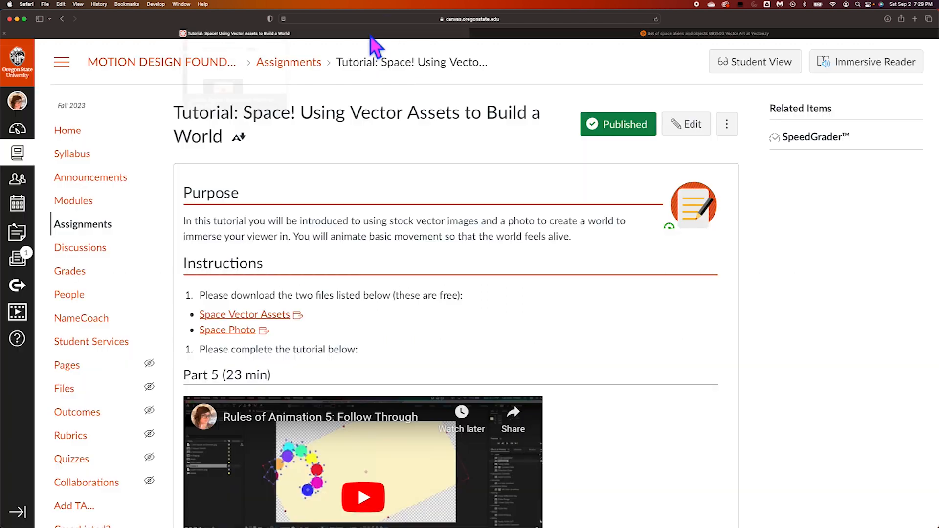
pyautogui.click(226, 334)
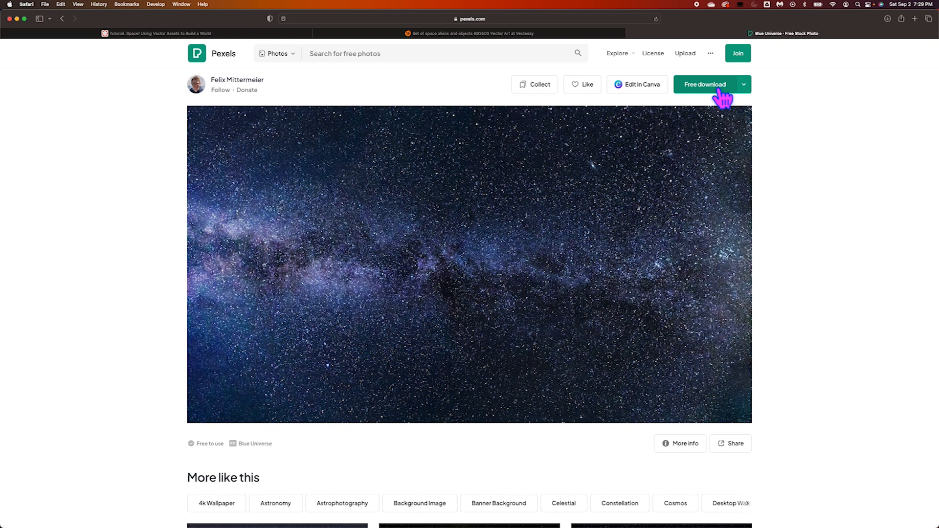
pyautogui.click(909, 4)
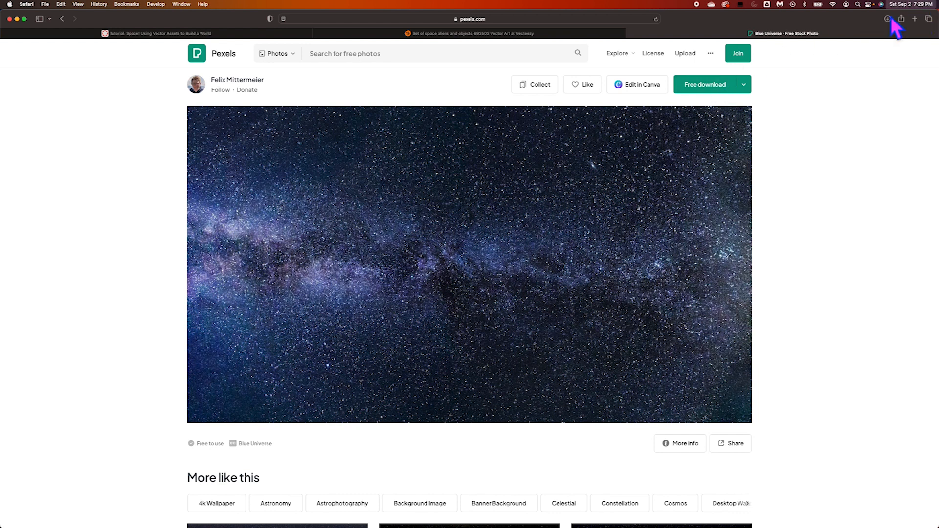
pyautogui.click(726, 68)
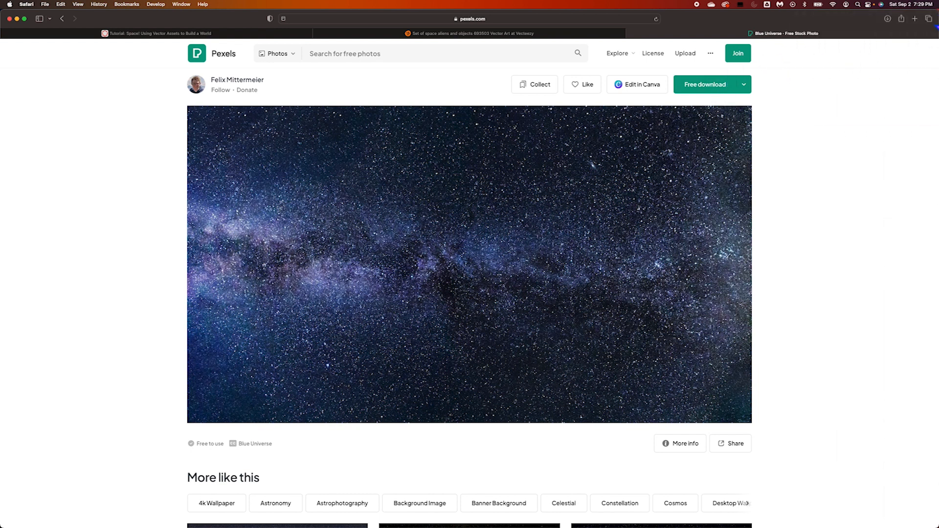
pyautogui.moveTo(938, 9); pyautogui.dragTo(655, 134)
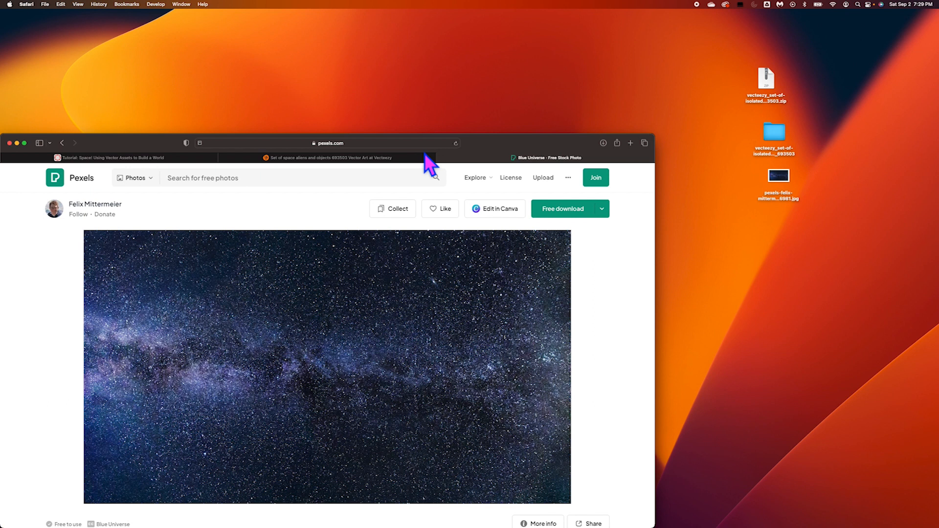
pyautogui.moveTo(664, 143); pyautogui.dragTo(747, 25)
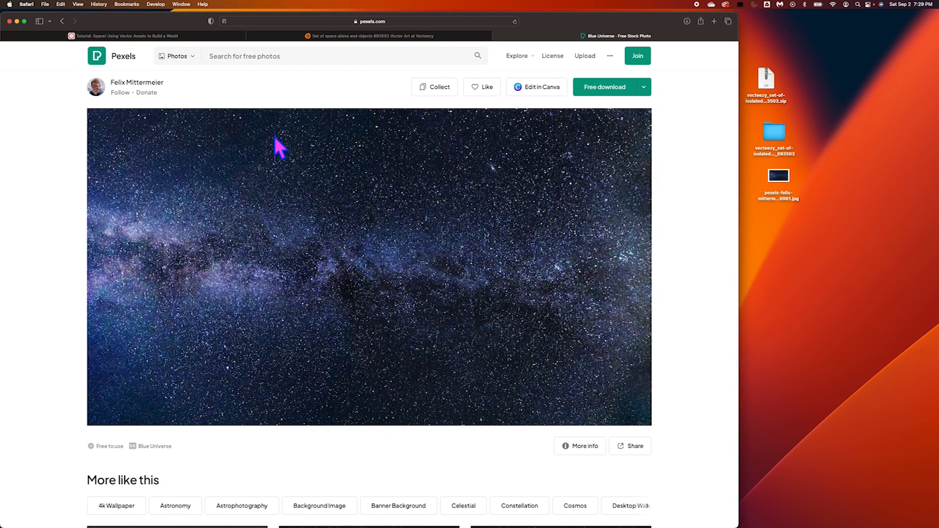
# Step: Close the Vecteezy and Pexels pages and clear the browser window off the desktop
pyautogui.click(251, 36)
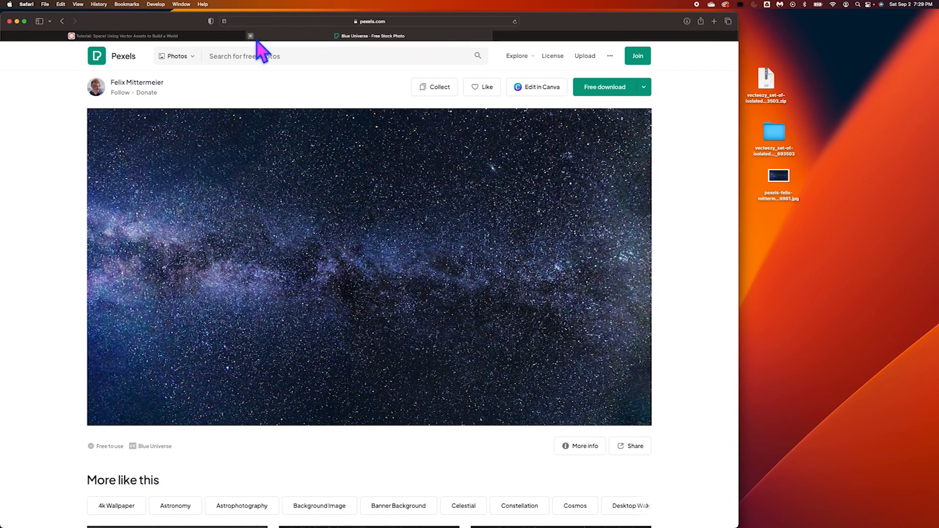
pyautogui.click(251, 36)
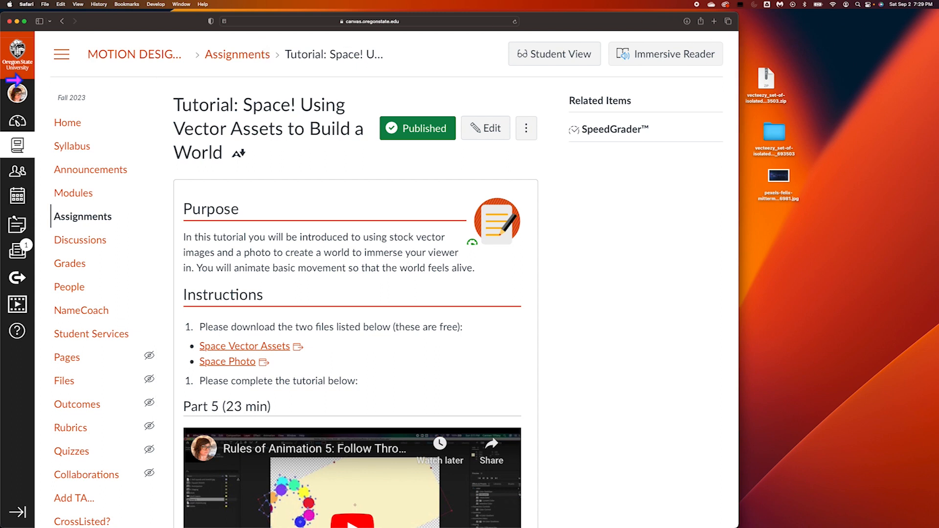
pyautogui.click(22, 22)
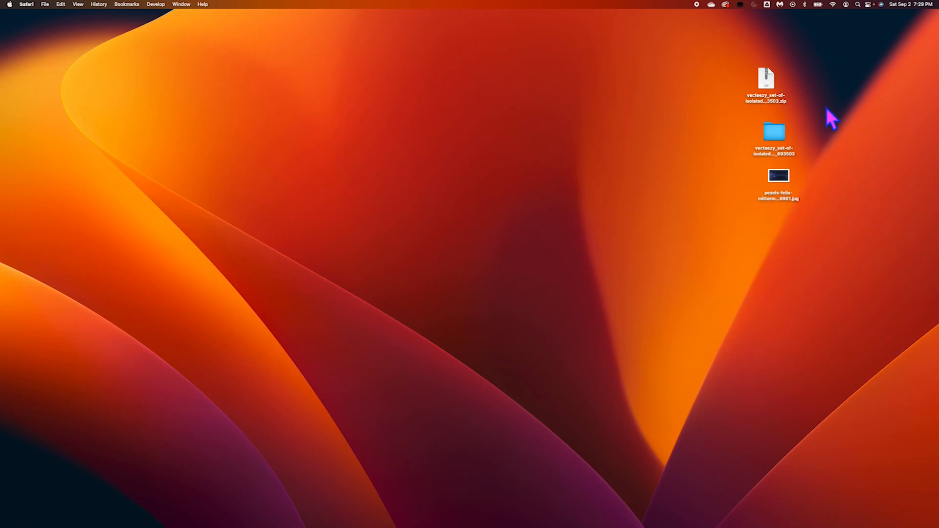
# Step: Create a desktop folder named Space and move the unzipped vecteezy folder and the pexels photo into it
pyautogui.click(657, 157)
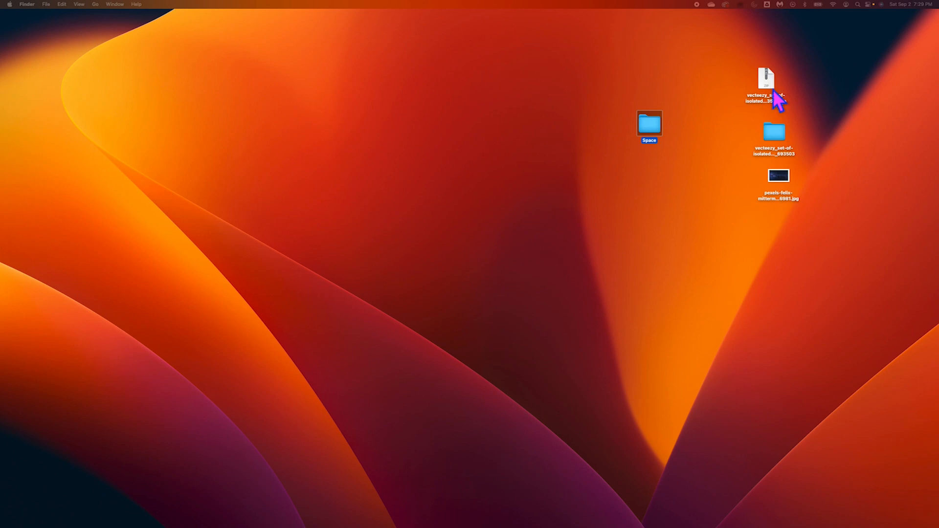
pyautogui.moveTo(779, 139); pyautogui.dragTo(655, 128)
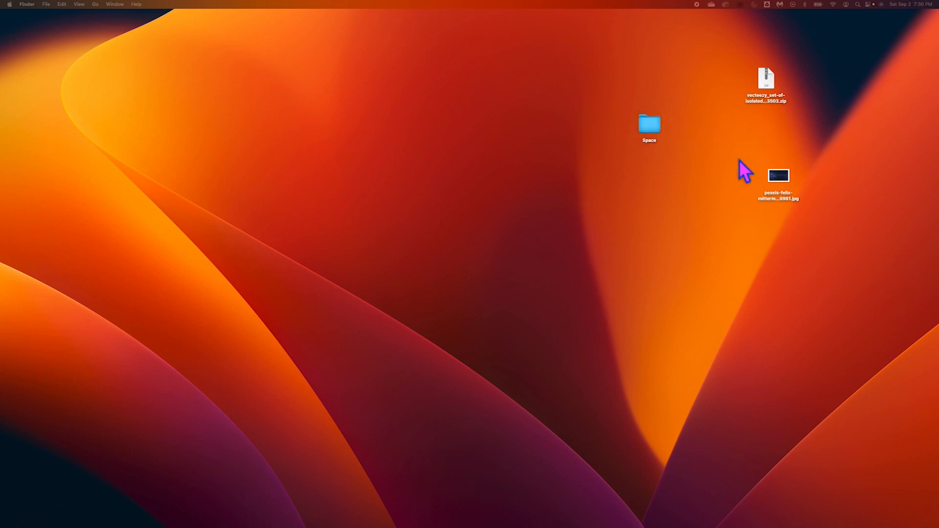
pyautogui.moveTo(784, 180); pyautogui.dragTo(653, 132)
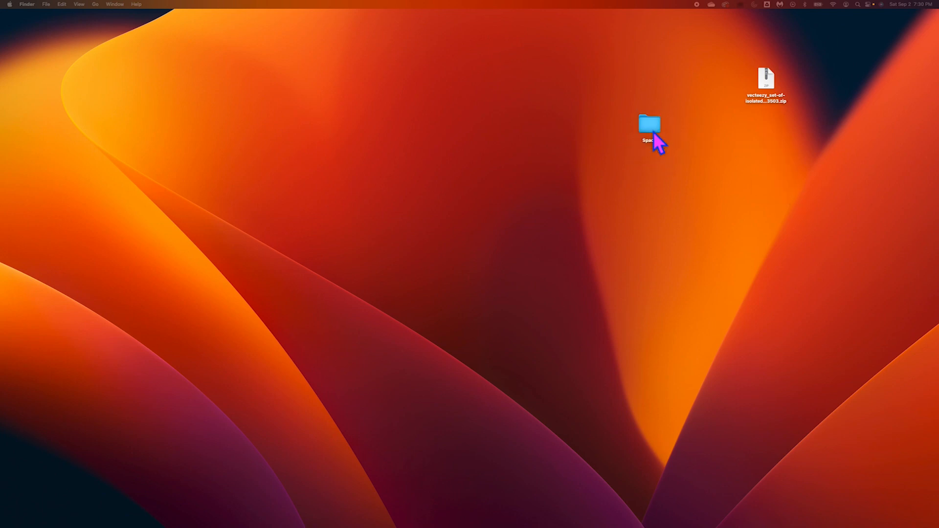
# Step: Remove the leftover vecteezy zip archive from the desktop
pyautogui.click(772, 90)
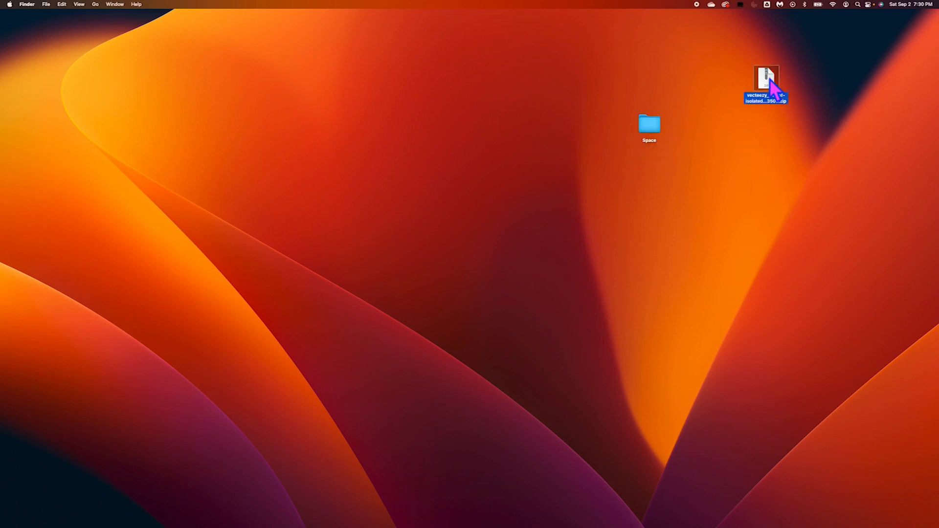
pyautogui.rightClick(773, 92)
pyautogui.click(751, 101)
# Step: Reposition and open the Space folder, widen its window, and select 9teg_tnnl_190617.eps inside the vecteezy subfolder
pyautogui.moveTo(656, 131); pyautogui.dragTo(544, 119)
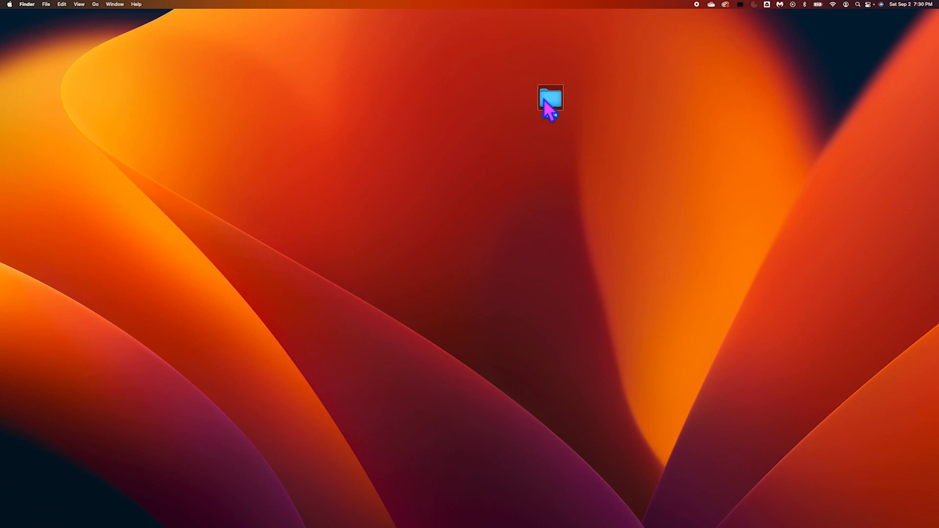
pyautogui.doubleClick(544, 100)
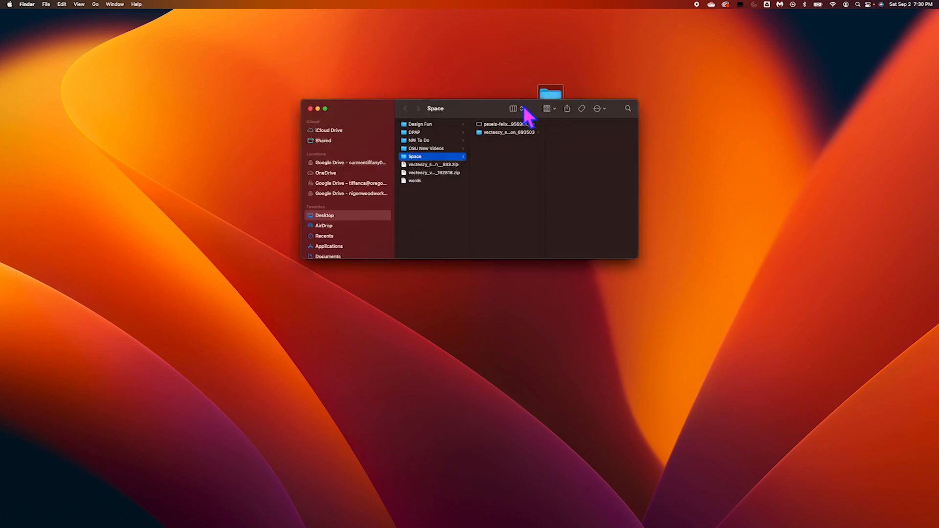
pyautogui.click(507, 132)
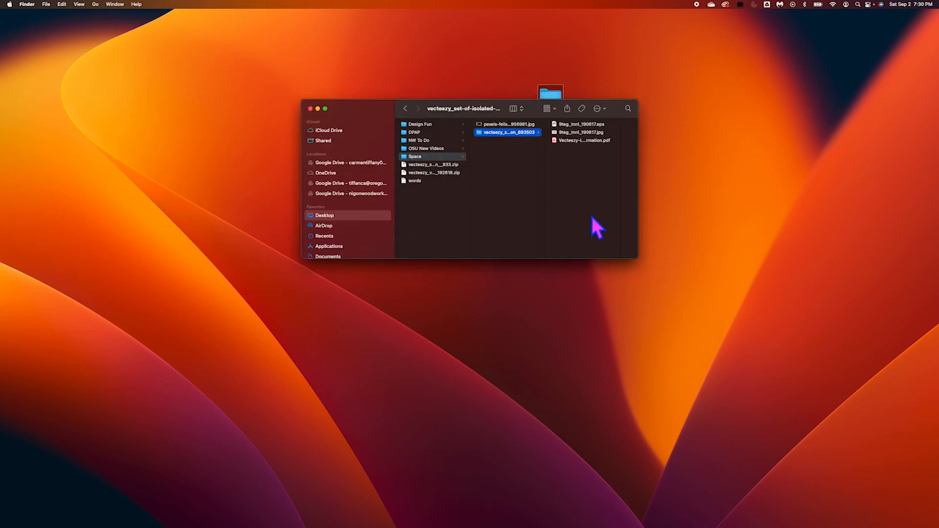
pyautogui.moveTo(636, 163); pyautogui.dragTo(702, 153)
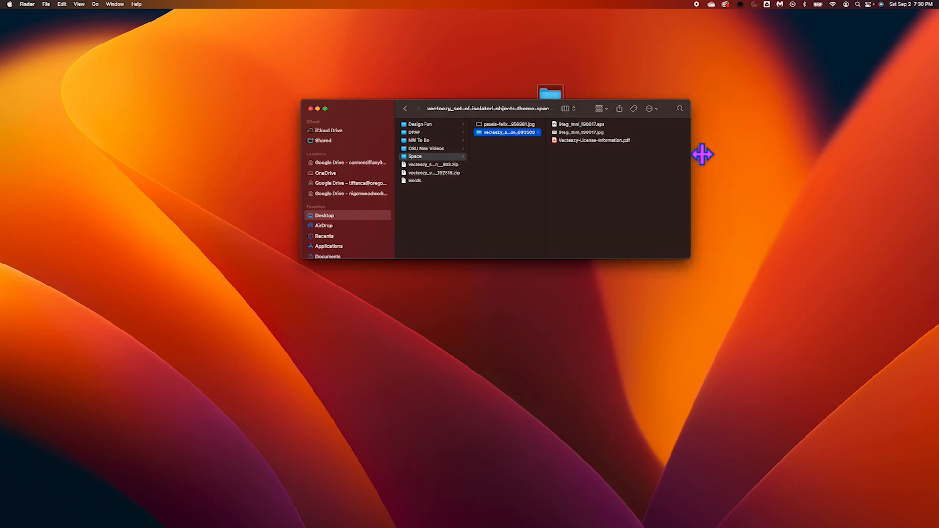
pyautogui.click(594, 126)
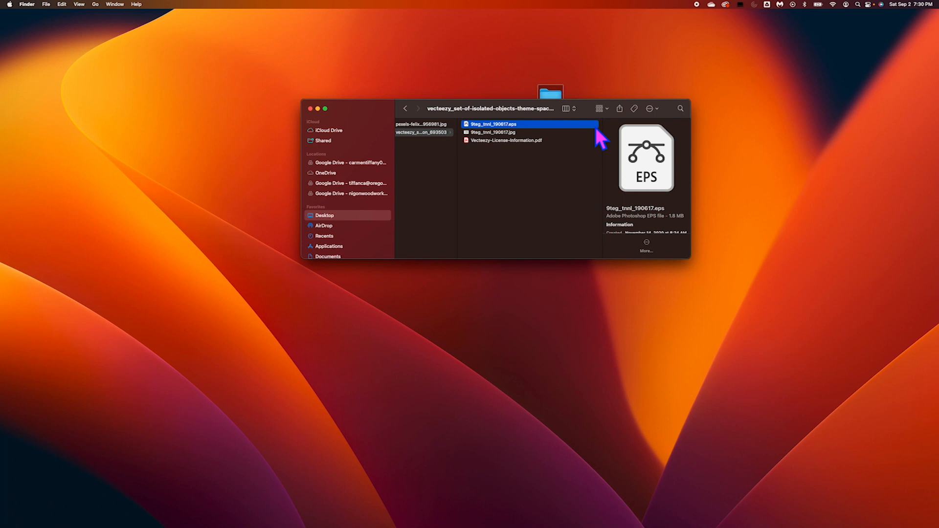
pyautogui.moveTo(525, 110)
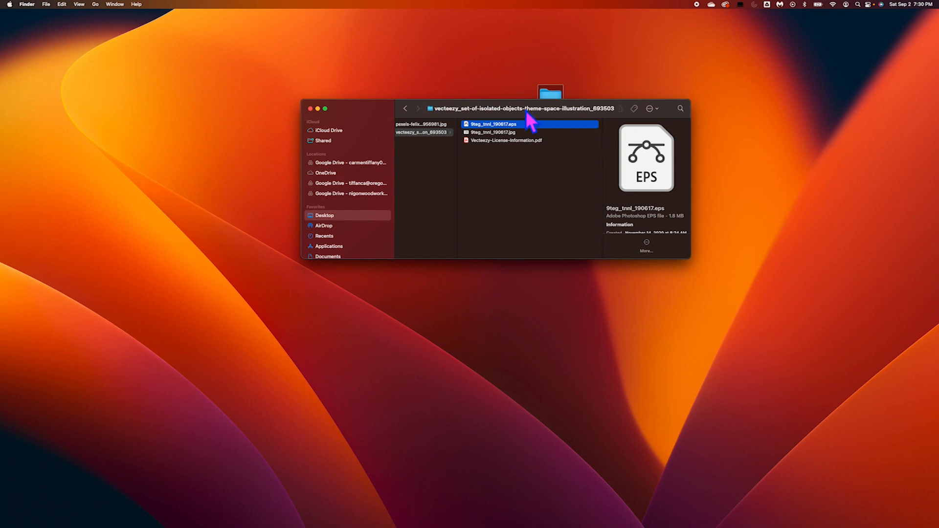
pyautogui.rightClick(504, 127)
pyautogui.moveTo(510, 136)
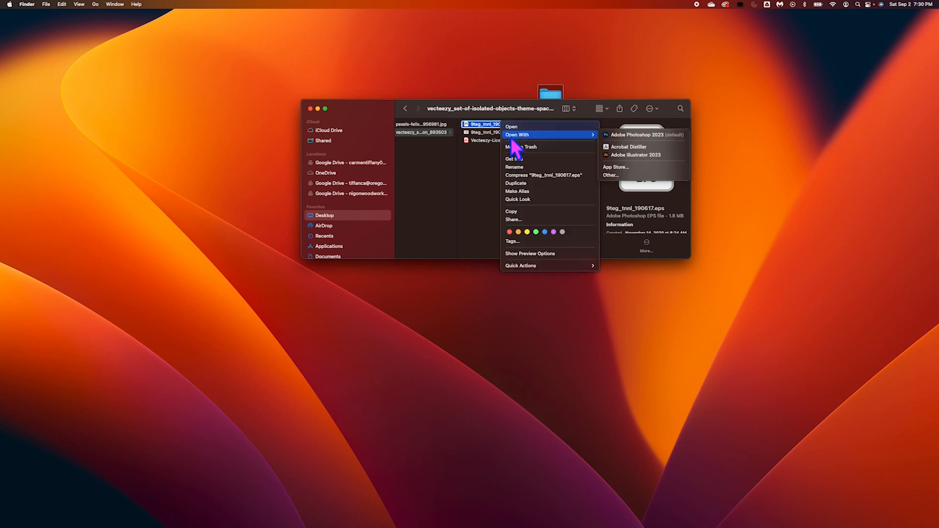
pyautogui.click(486, 153)
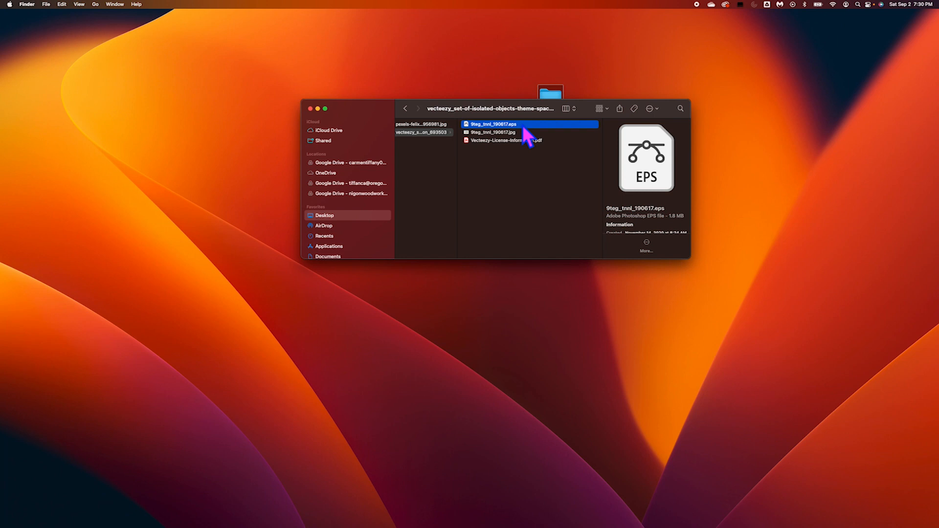
# Step: Open 9teg_tnnl_190617.eps with Adobe Illustrator 2023
pyautogui.rightClick(498, 126)
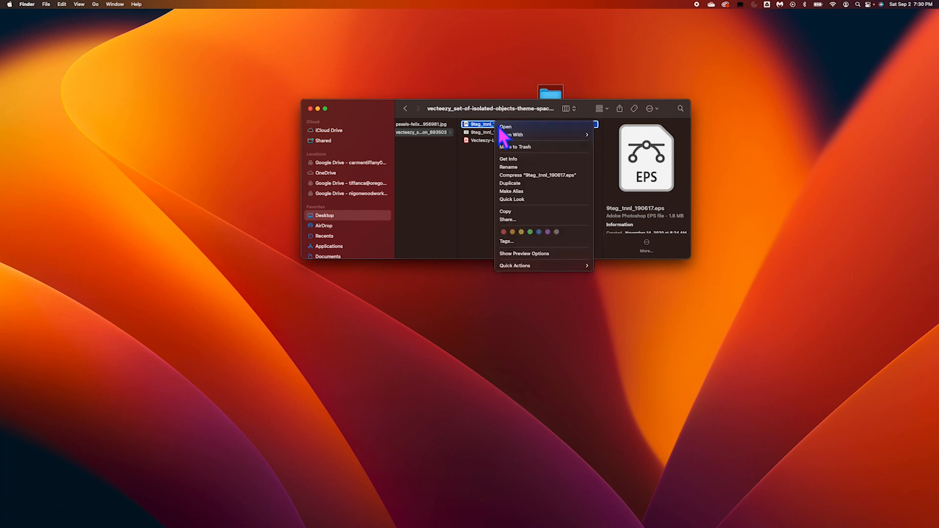
pyautogui.moveTo(512, 136)
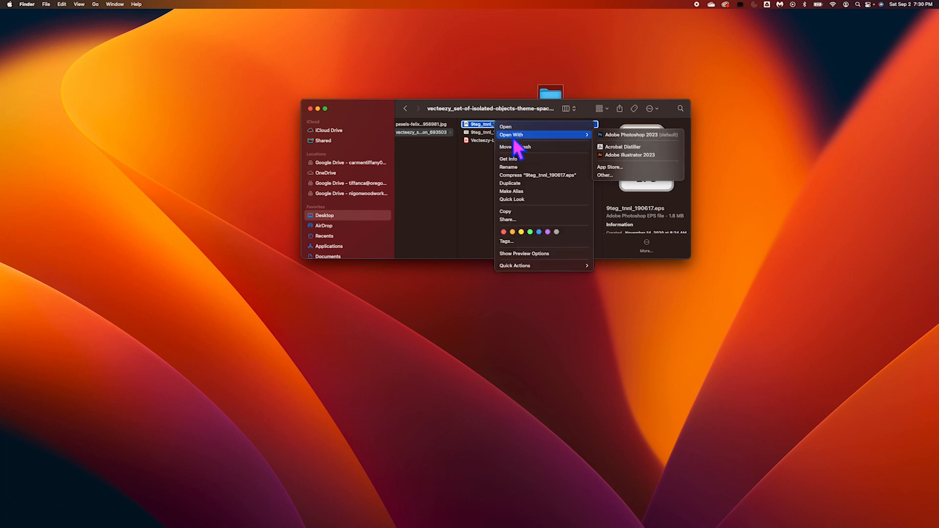
pyautogui.click(646, 156)
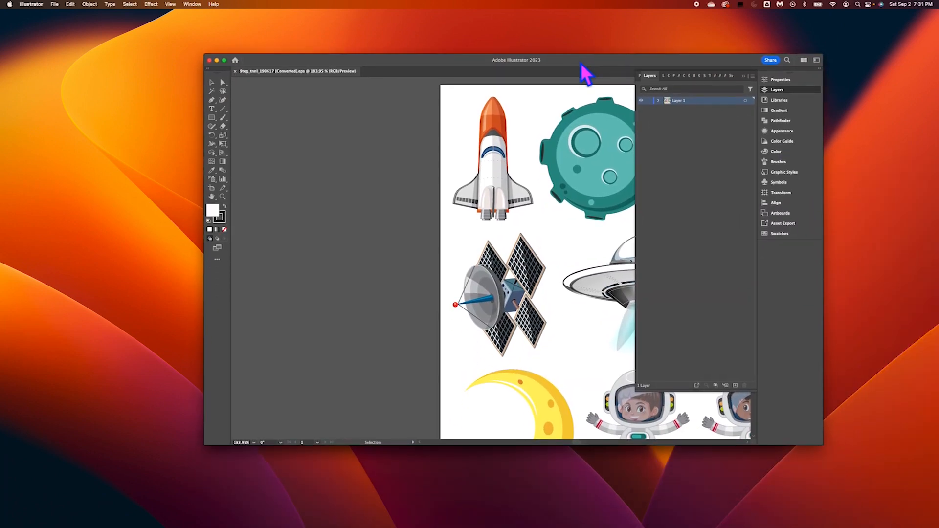
# Step: Move the Illustrator window to the screen's corner, enlarge it to fill the screen, and look over the space vector artwork
pyautogui.moveTo(580, 62); pyautogui.dragTo(376, 15)
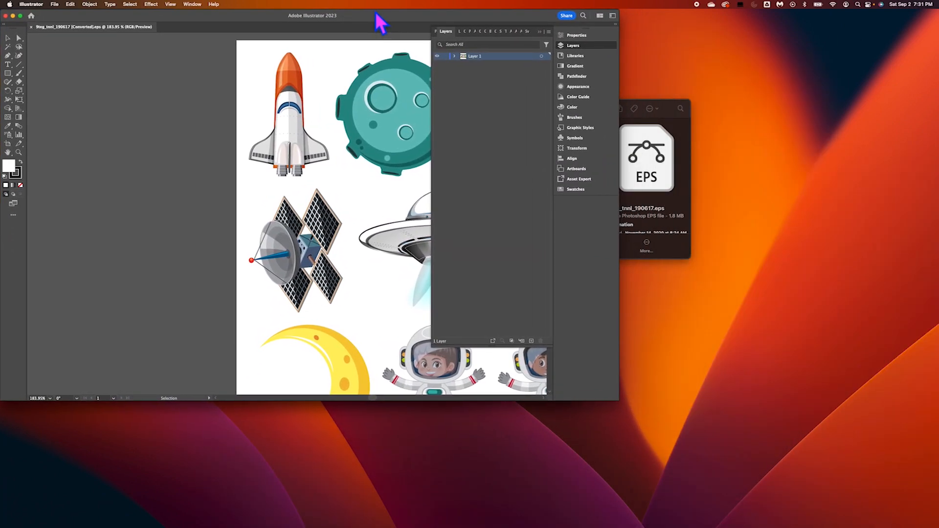
pyautogui.moveTo(623, 401); pyautogui.dragTo(937, 527)
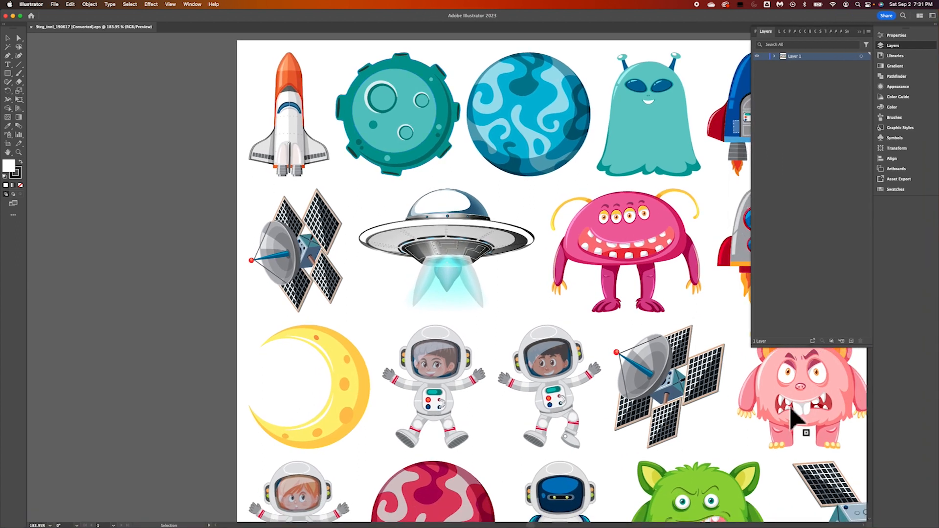
pyautogui.hscroll(10, 384, 282)
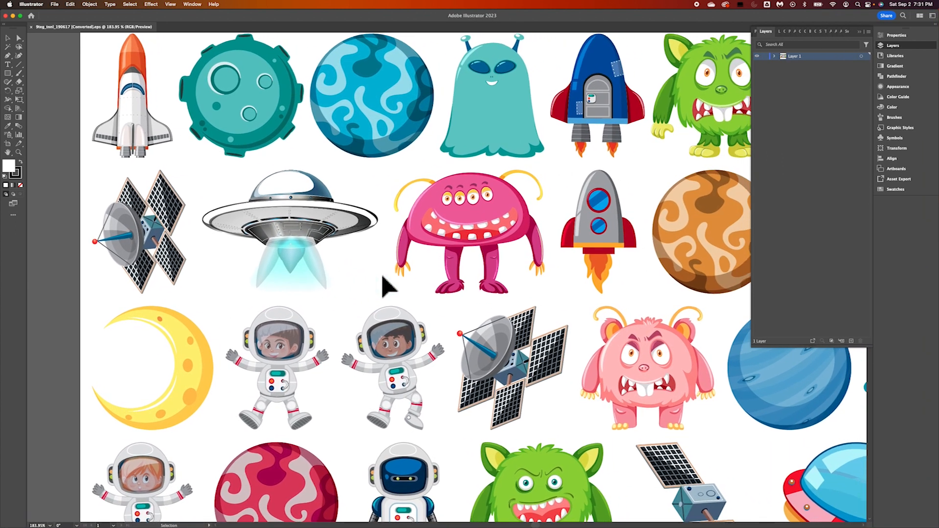
pyautogui.hscroll(1, 382, 277)
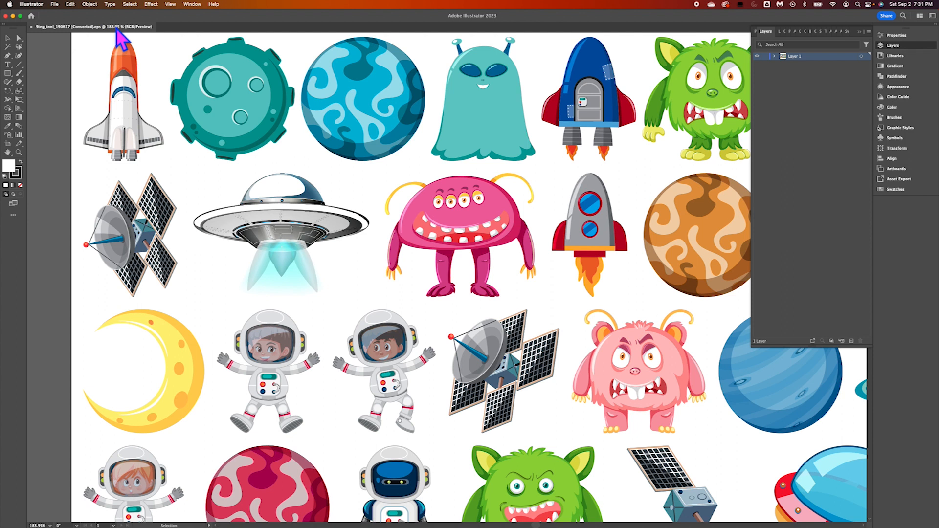
# Step: Uncover the Finder window behind Illustrator and preview 9teg_tnnl_190617.jpg in the vecteezy folder
pyautogui.moveTo(89, 22); pyautogui.dragTo(94, 158)
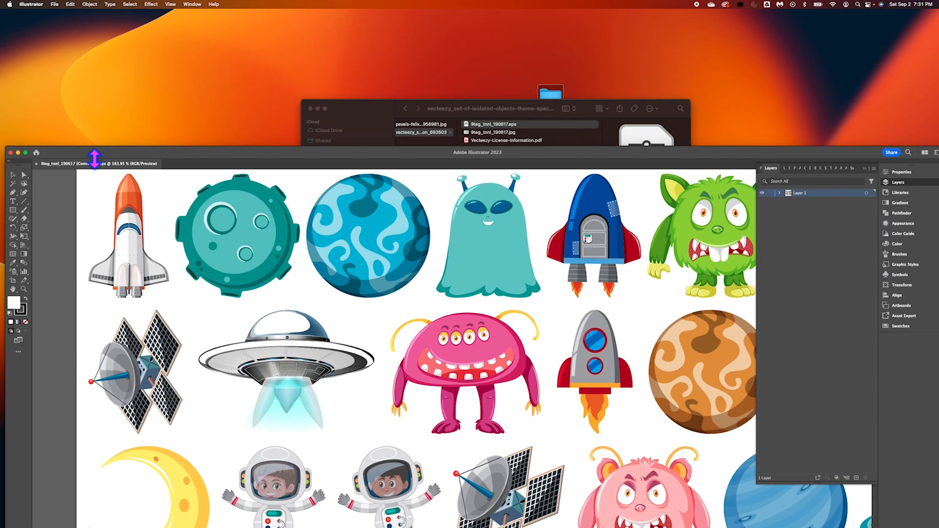
pyautogui.click(360, 111)
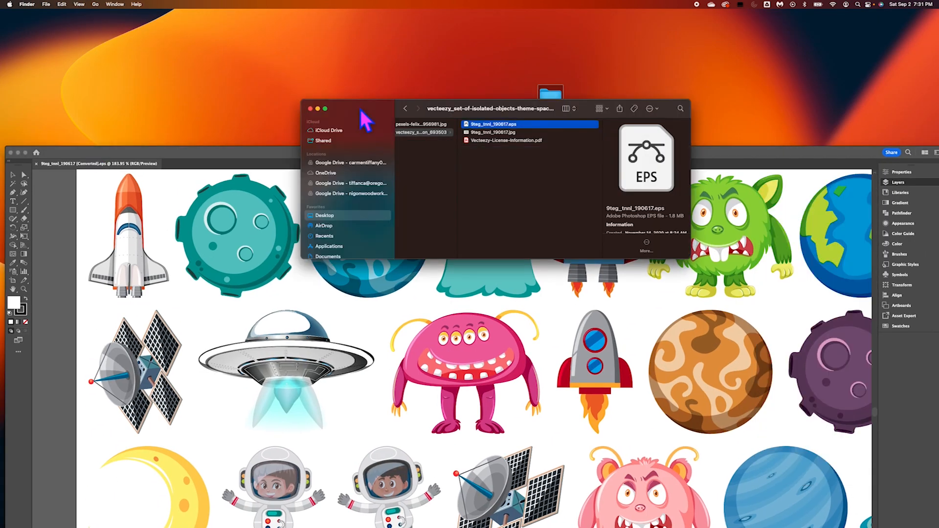
pyautogui.click(488, 133)
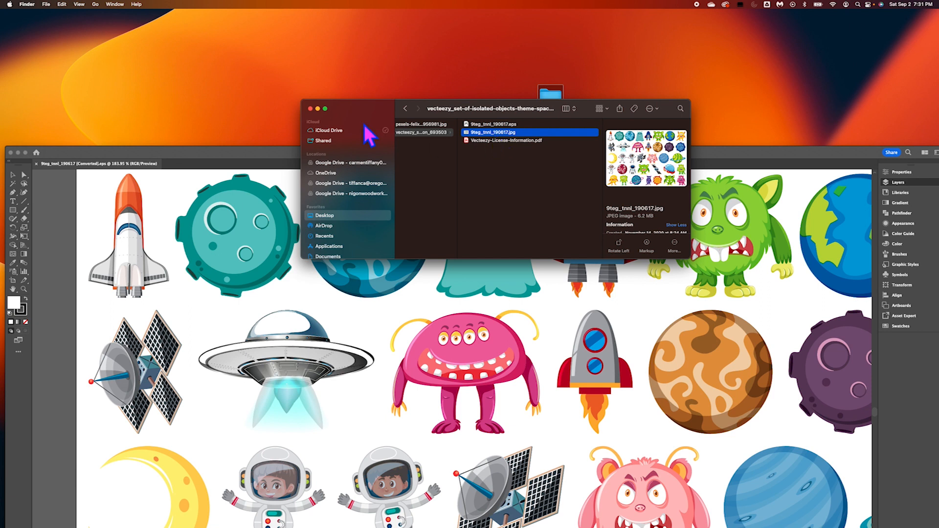
# Step: Move the Finder window aside, bring the Illustrator window up against the top of the screen, and close the Finder window
pyautogui.moveTo(360, 109); pyautogui.dragTo(584, 26)
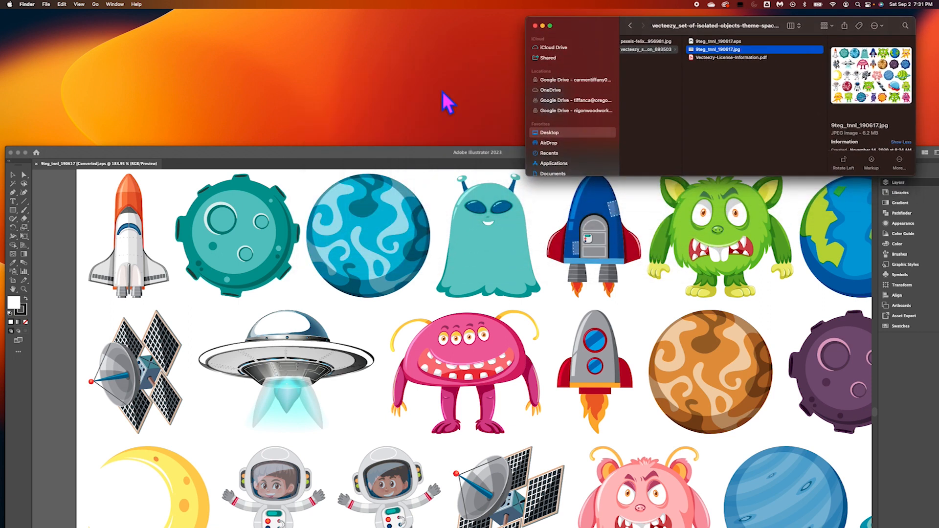
pyautogui.click(395, 148)
pyautogui.moveTo(395, 149); pyautogui.dragTo(389, 15)
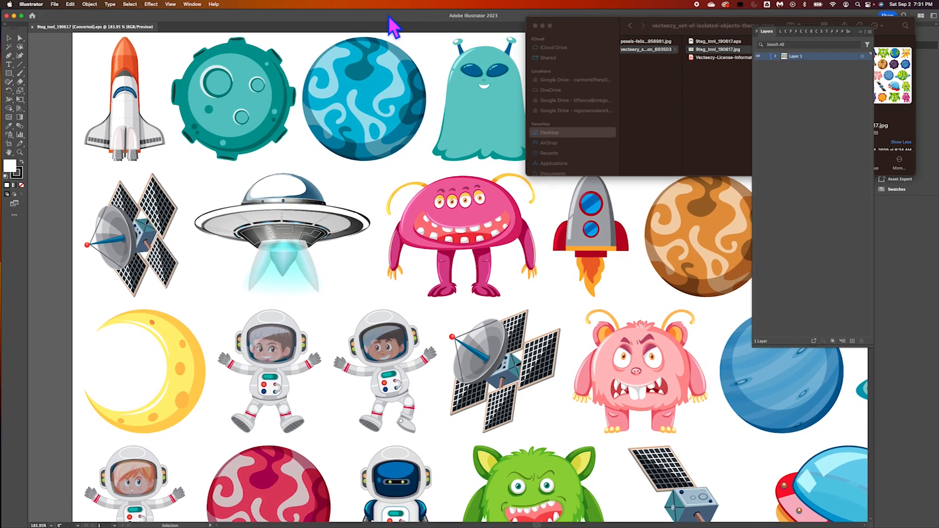
pyautogui.click(536, 26)
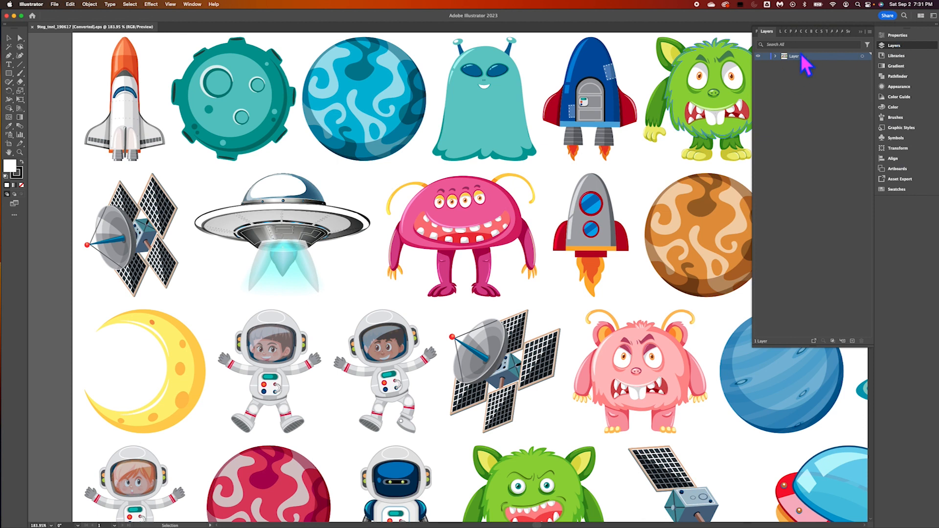
# Step: Expand Layer 1 and target its first six groups one by one, from the space shuttle to the green furry monster
pyautogui.click(776, 56)
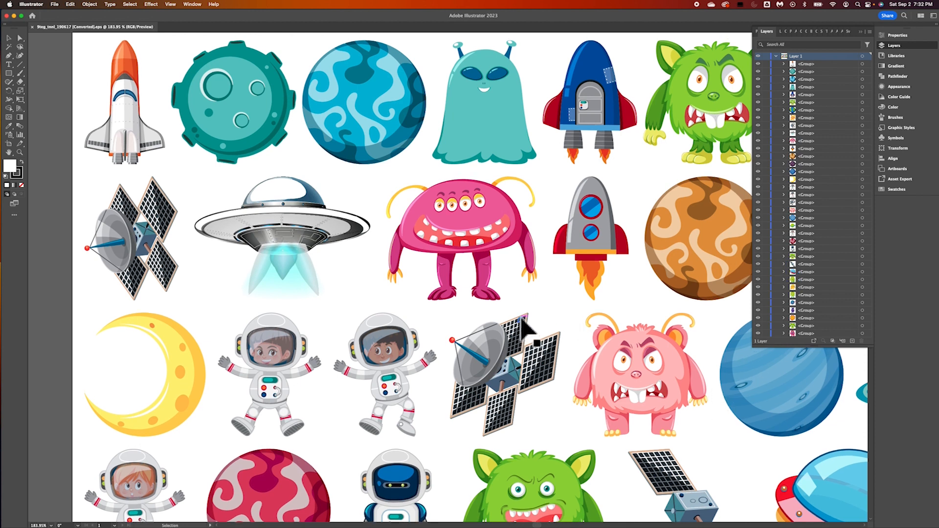
pyautogui.scroll(2, 522, 319)
pyautogui.hscroll(-4, 522, 319)
pyautogui.scroll(1, 522, 321)
pyautogui.hscroll(2, 522, 321)
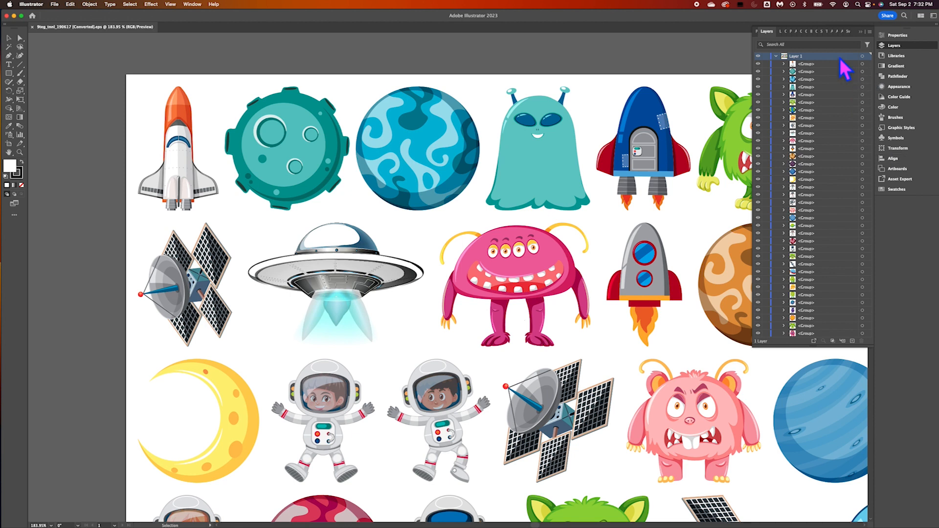
pyautogui.click(863, 64)
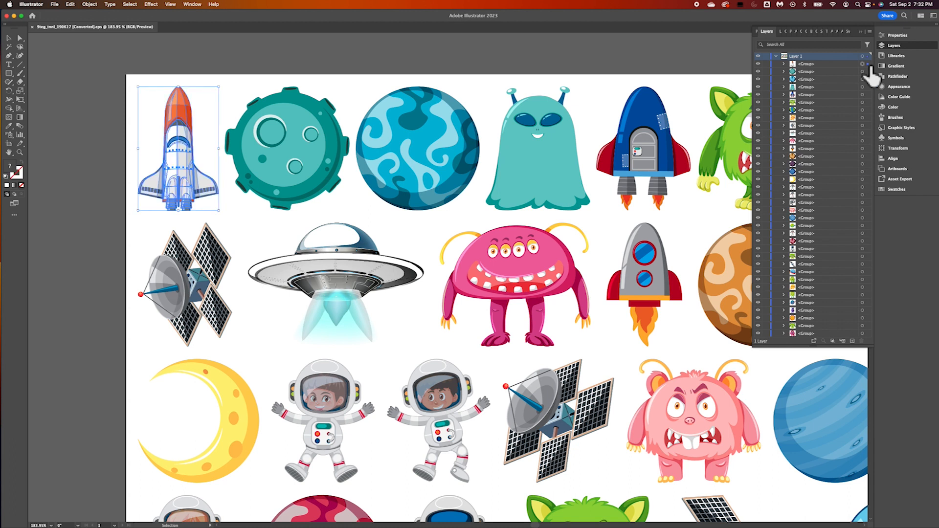
pyautogui.click(863, 72)
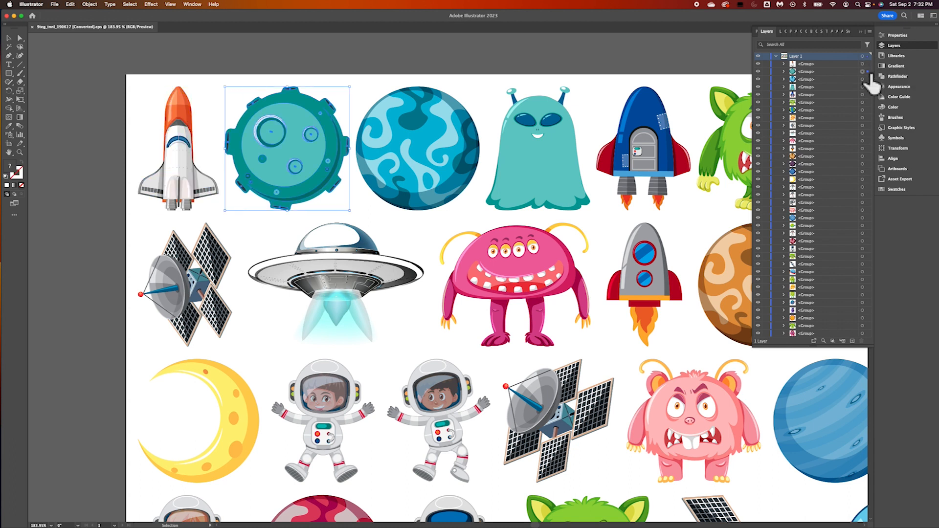
pyautogui.click(863, 79)
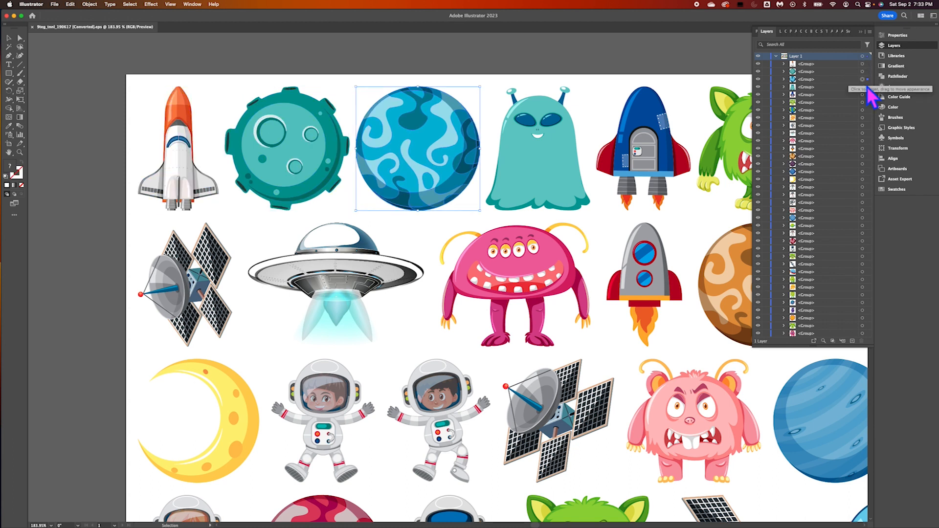
pyautogui.click(863, 86)
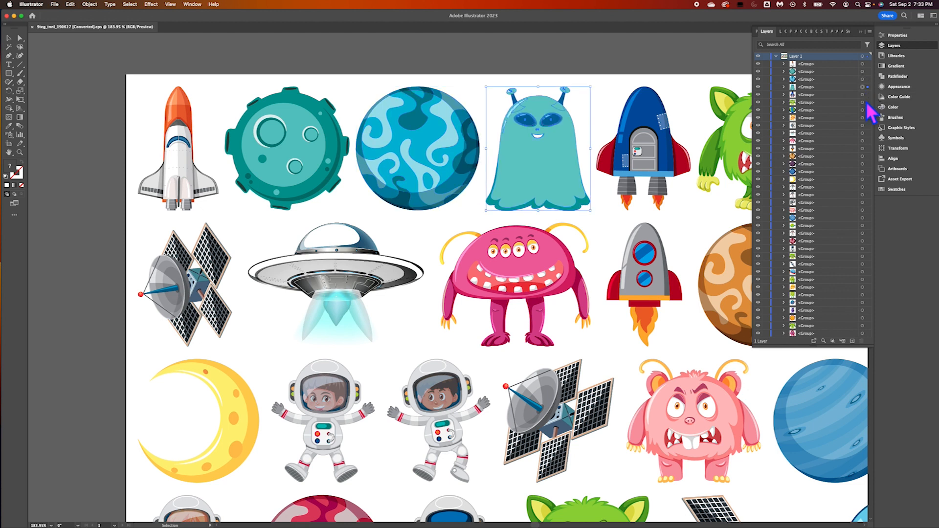
pyautogui.click(863, 94)
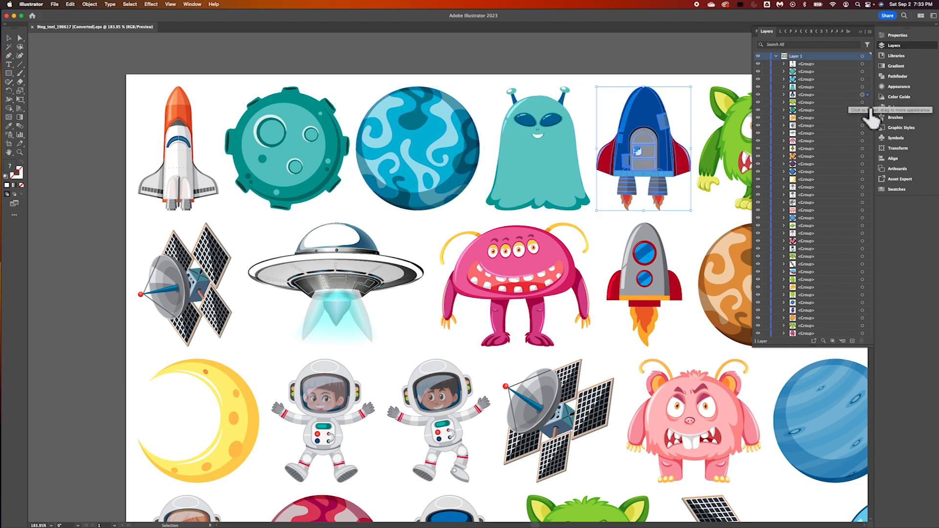
pyautogui.click(863, 102)
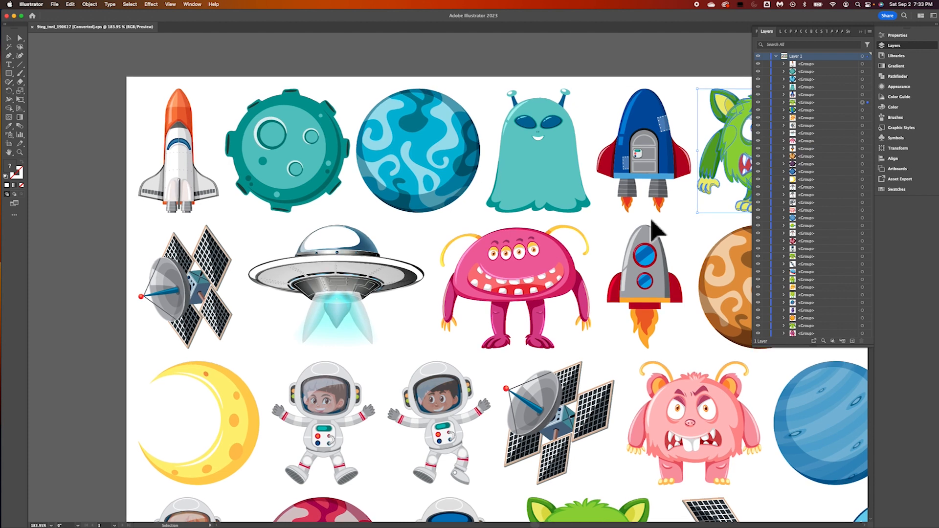
# Step: Look over the whole sheet of space artwork, examining the rockets, planets, astronauts, satellites and monsters in every row
pyautogui.hscroll(5, 650, 225)
pyautogui.scroll(-4, 656, 229)
pyautogui.scroll(-3, 655, 229)
pyautogui.hscroll(-5, 655, 230)
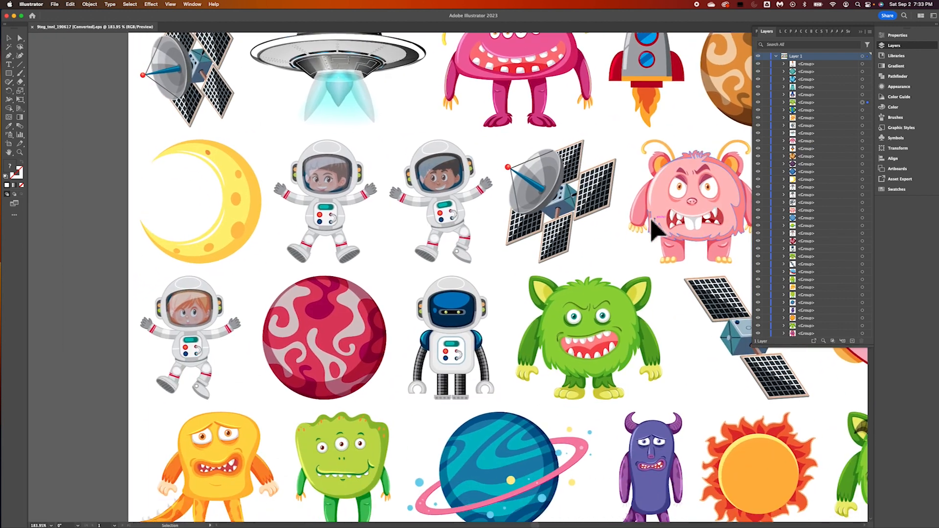
pyautogui.scroll(5, 655, 230)
pyautogui.hscroll(3, 656, 230)
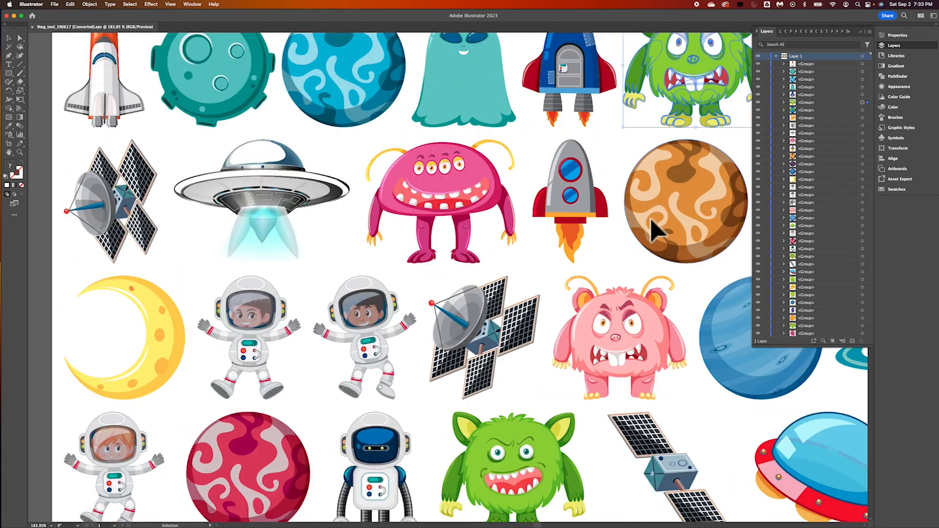
pyautogui.hscroll(-3, 656, 230)
pyautogui.hscroll(-2, 655, 230)
pyautogui.hscroll(8, 655, 230)
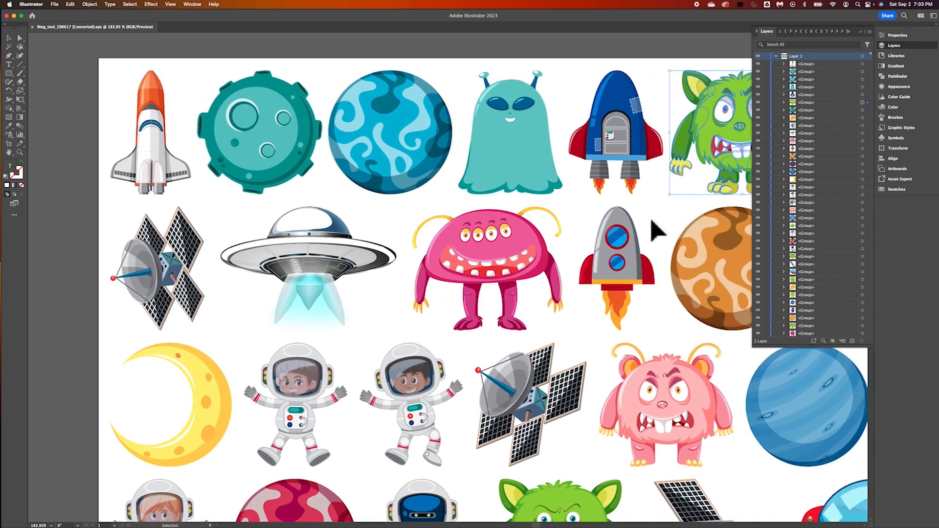
pyautogui.scroll(-3, 655, 230)
pyautogui.scroll(-4, 655, 230)
pyautogui.hscroll(5, 655, 230)
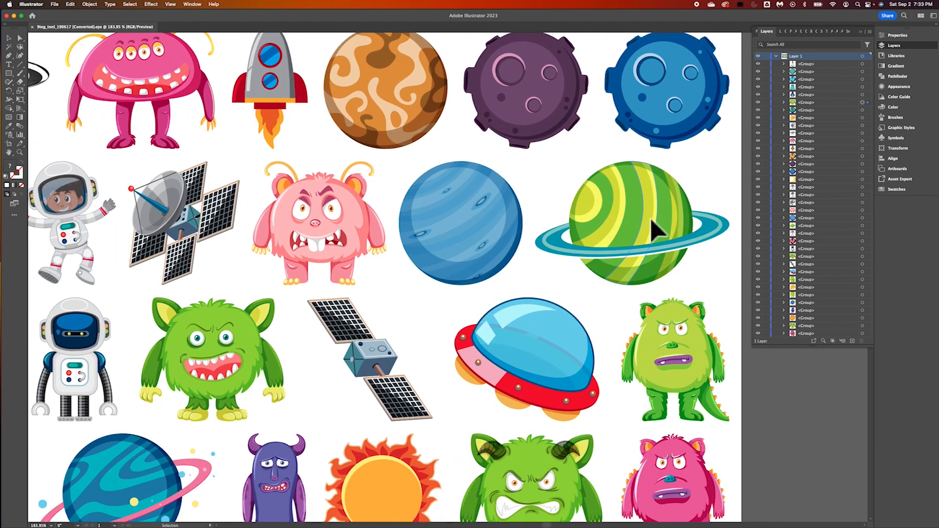
pyautogui.scroll(-3, 655, 229)
pyautogui.hscroll(-8, 655, 229)
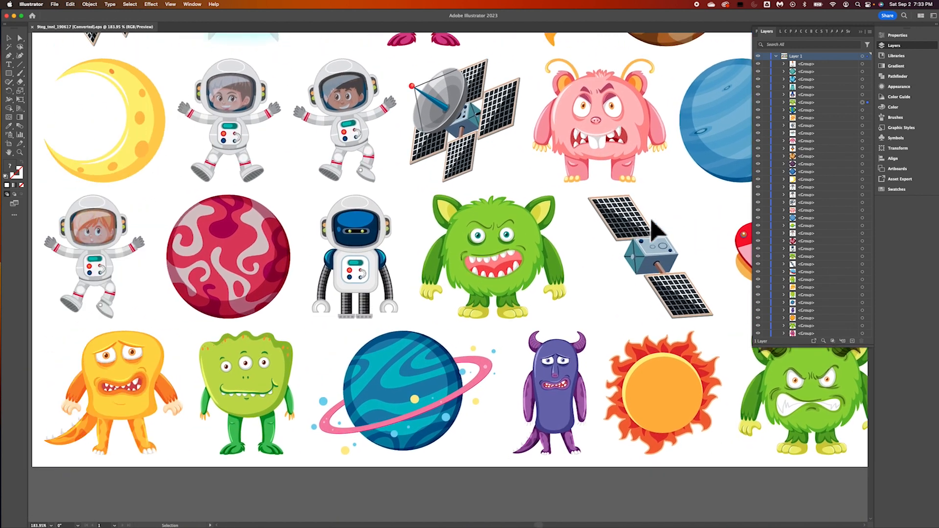
pyautogui.scroll(12, 655, 230)
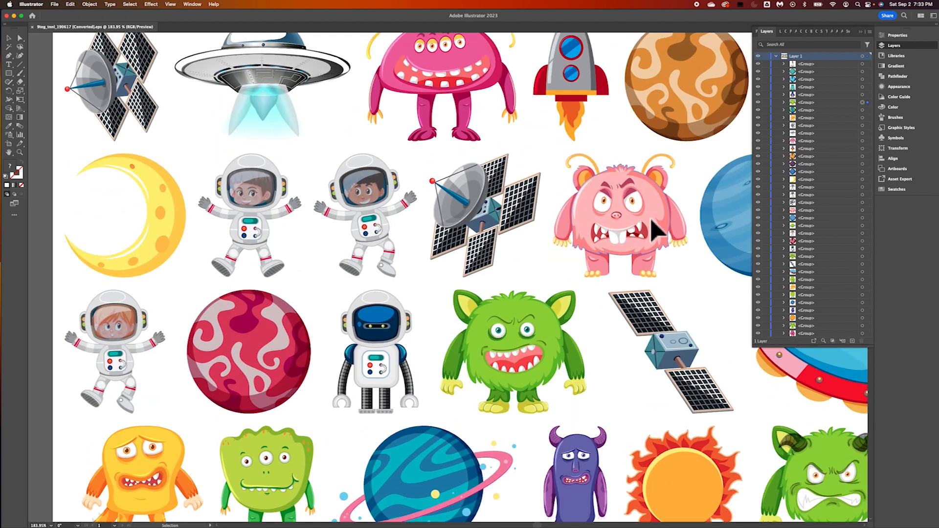
pyautogui.scroll(2, 656, 227)
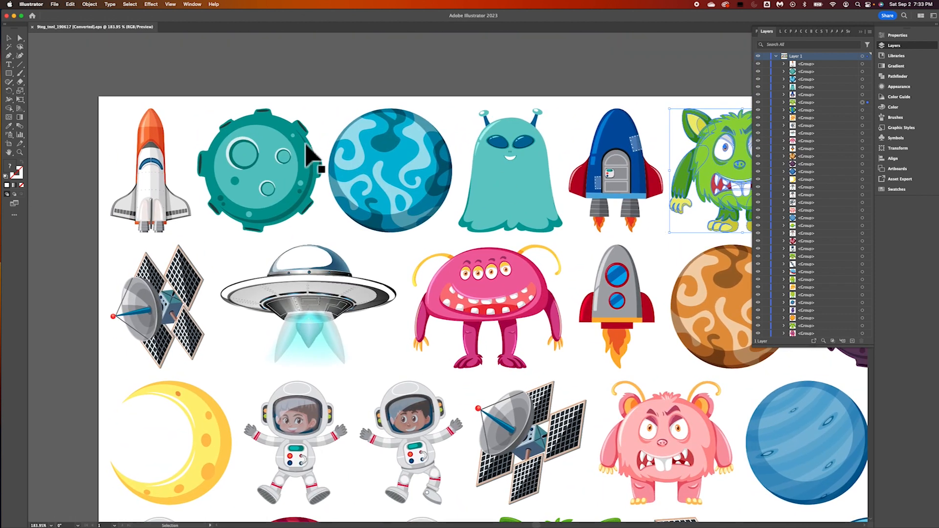
# Step: Select the orange-nosed space shuttle and fit Artboard 1 in the view
pyautogui.hscroll(-3, 310, 153)
pyautogui.scroll(-2, 310, 153)
pyautogui.click(238, 146)
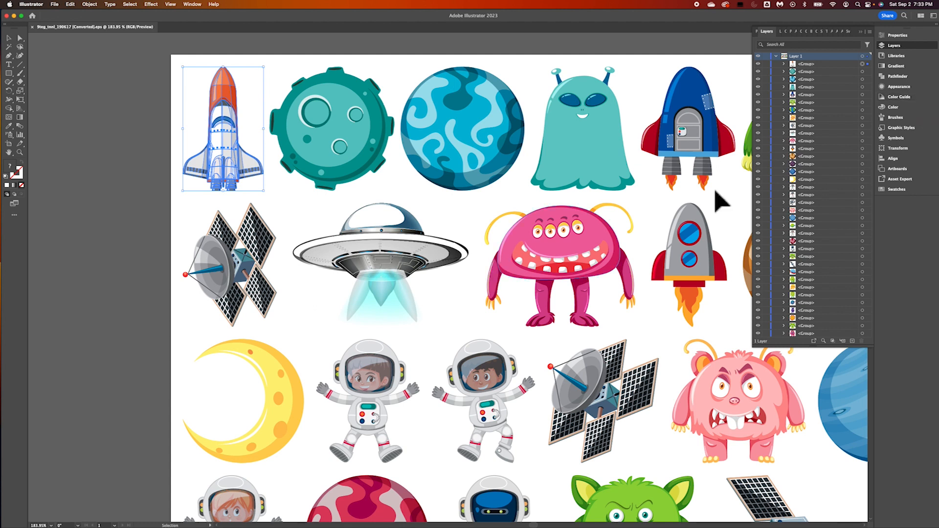
pyautogui.click(897, 170)
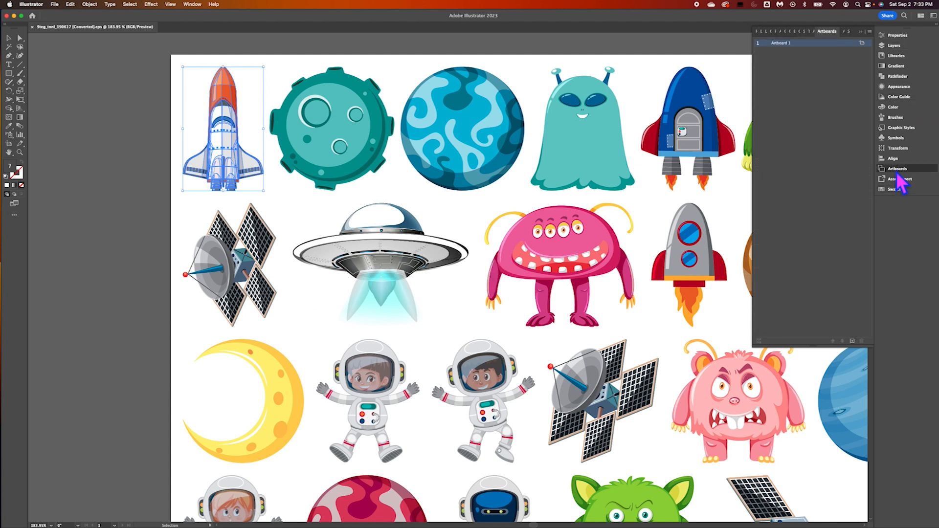
pyautogui.click(788, 44)
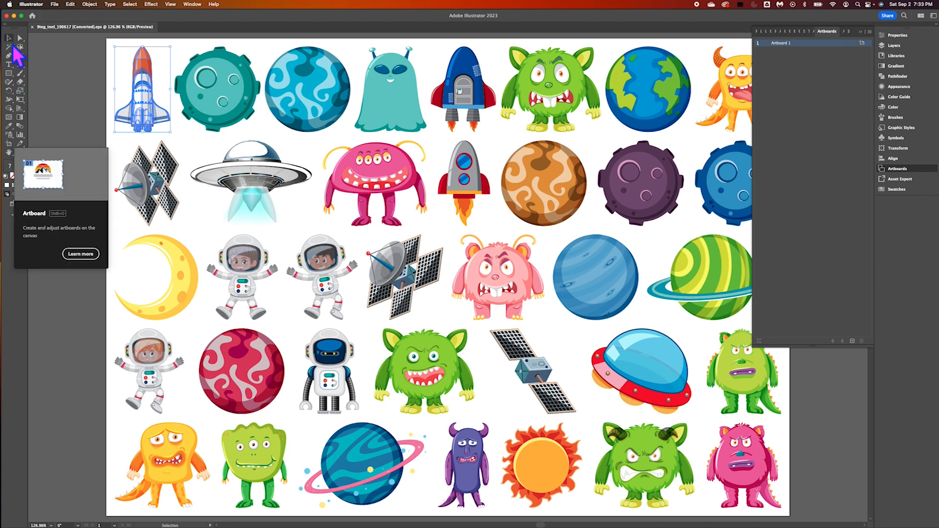
# Step: Examine Artboard 1's dimensions in its properties using the Artboard tool, and return to the Selection tool
pyautogui.click(13, 147)
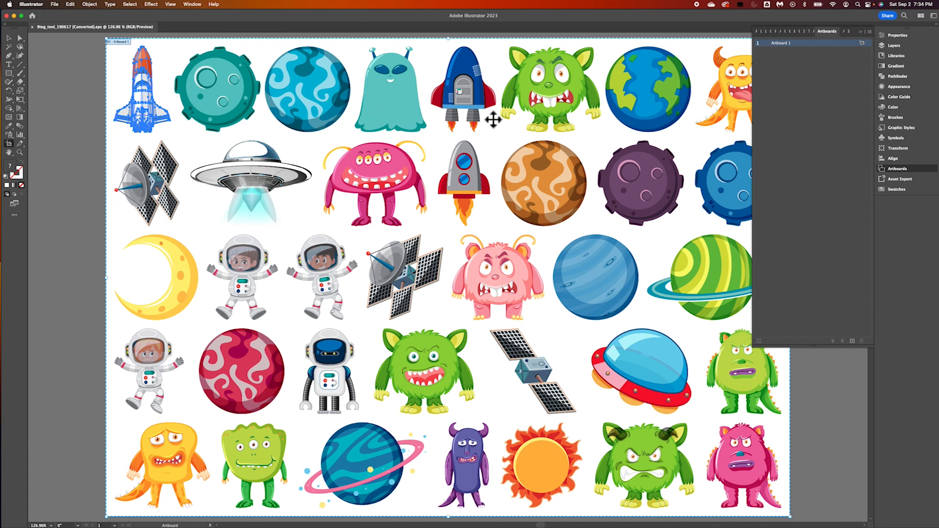
pyautogui.click(898, 35)
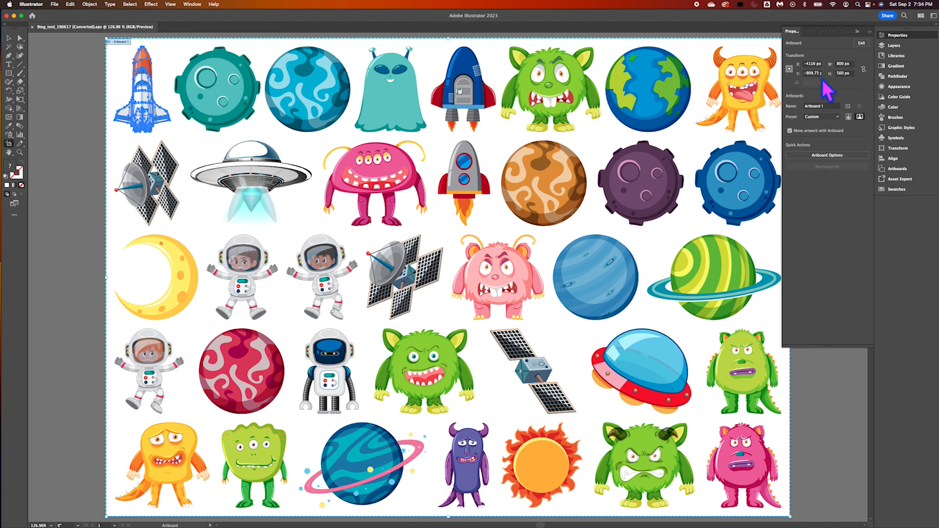
pyautogui.click(870, 31)
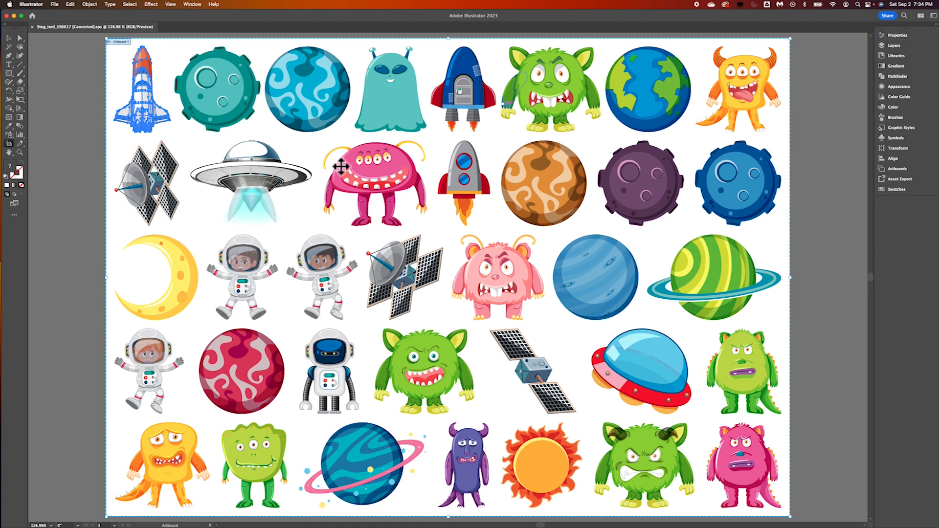
pyautogui.click(9, 38)
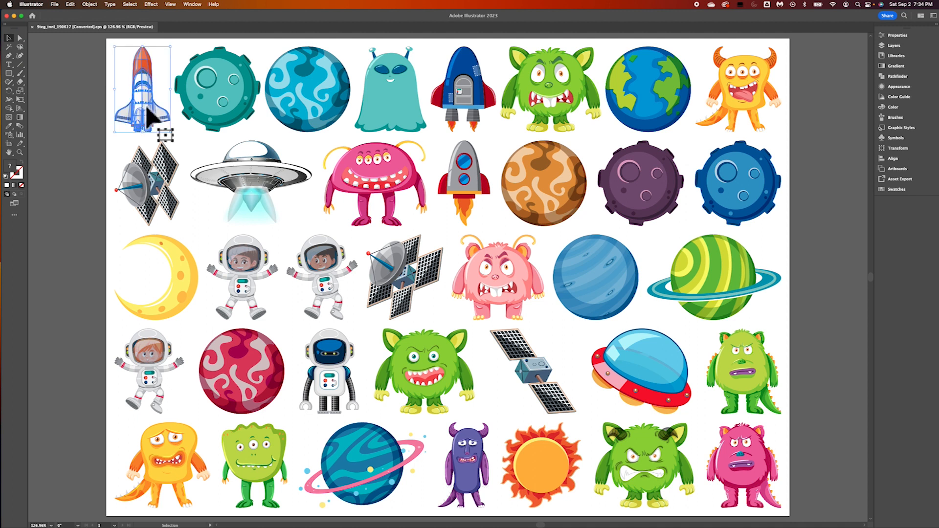
# Step: Start Export Selection for the space shuttle and set the export location to the Space folder on the Desktop
pyautogui.click(59, 7)
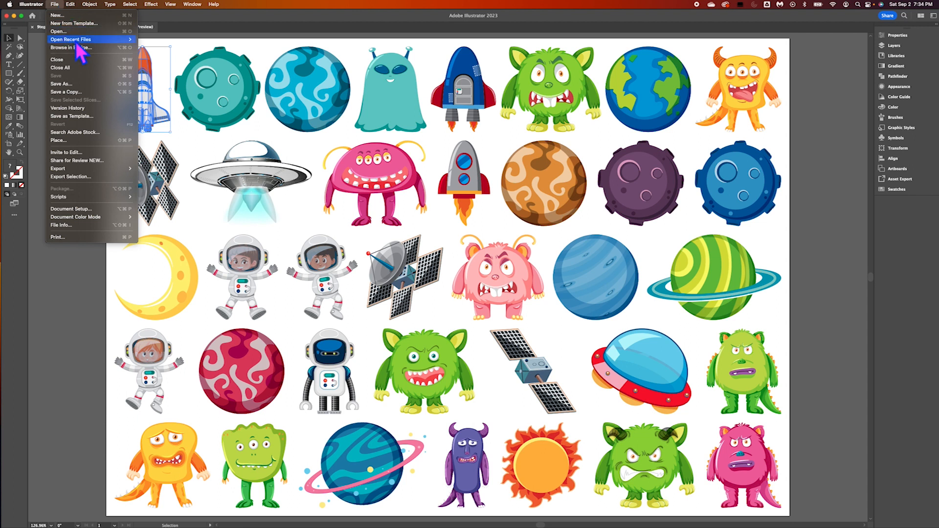
pyautogui.moveTo(75, 41)
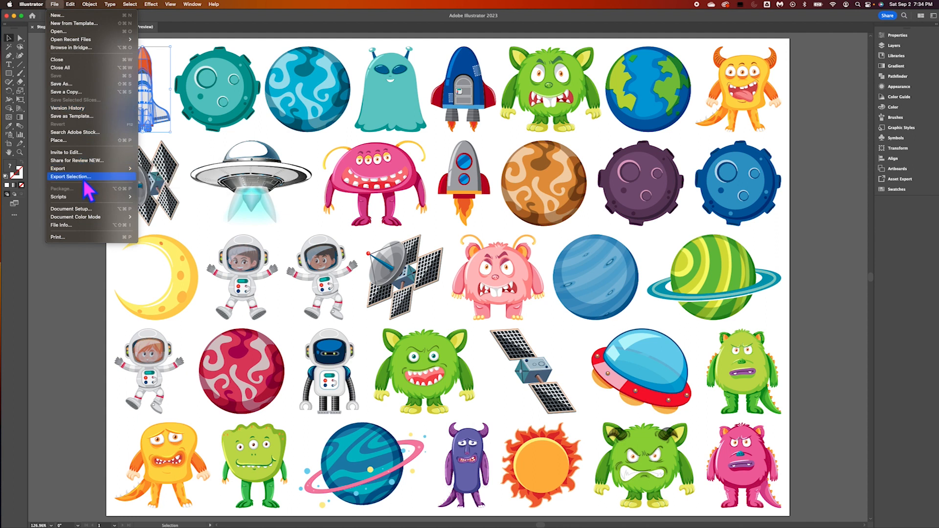
pyautogui.click(84, 178)
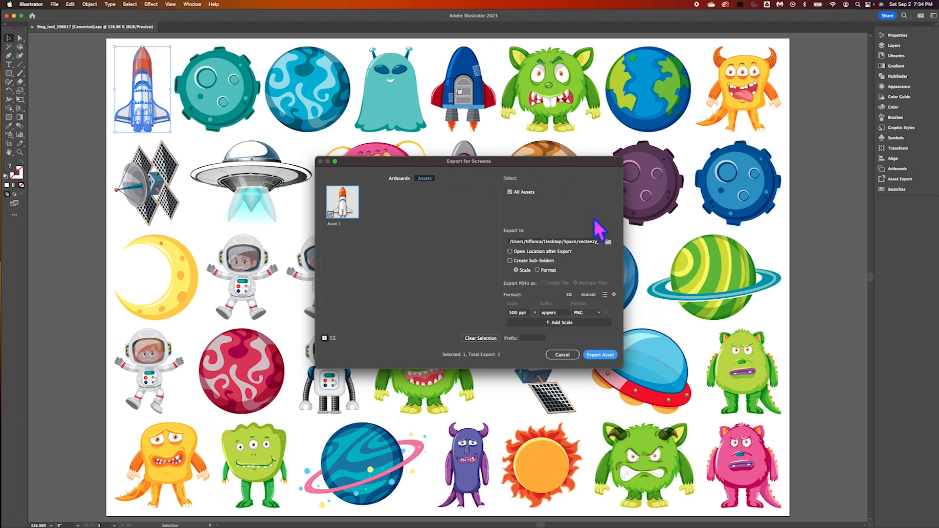
pyautogui.click(611, 244)
pyautogui.click(450, 244)
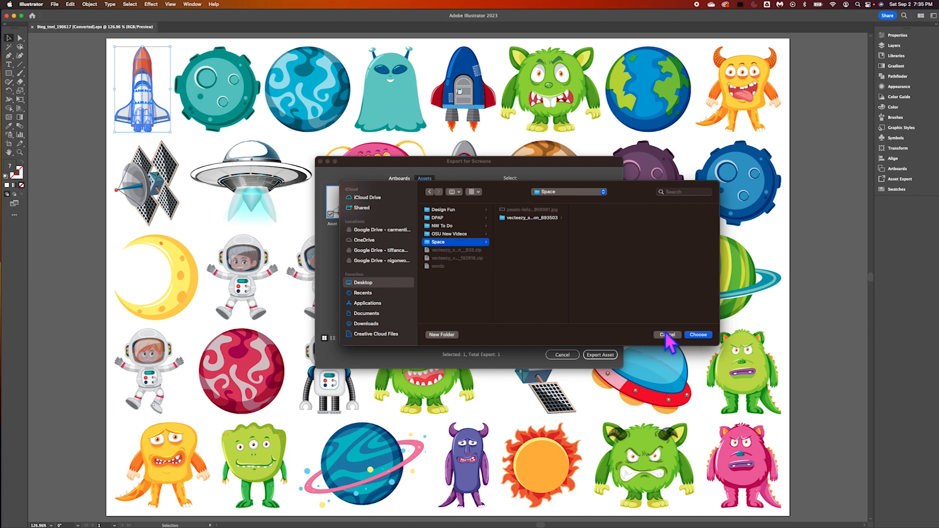
pyautogui.click(698, 335)
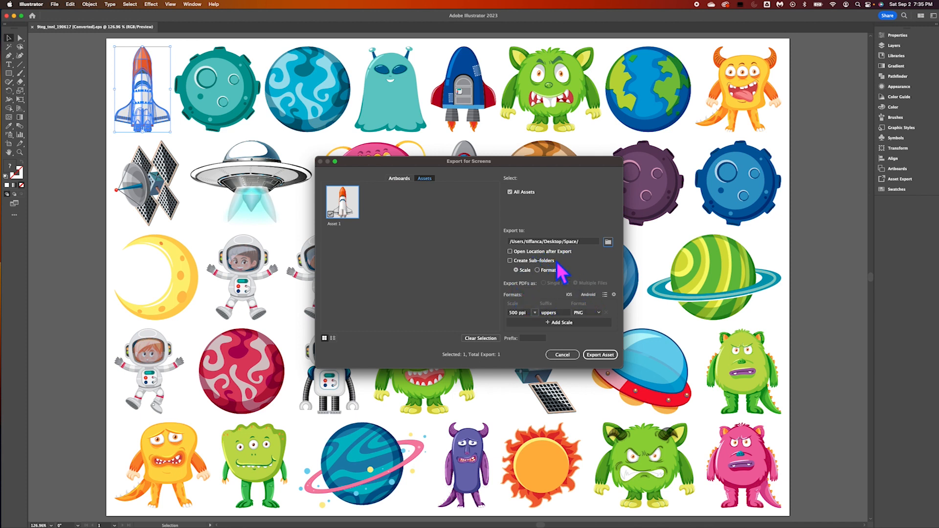
# Step: Set the space shuttle's export scale to Resolution at 500 ppi
pyautogui.click(534, 313)
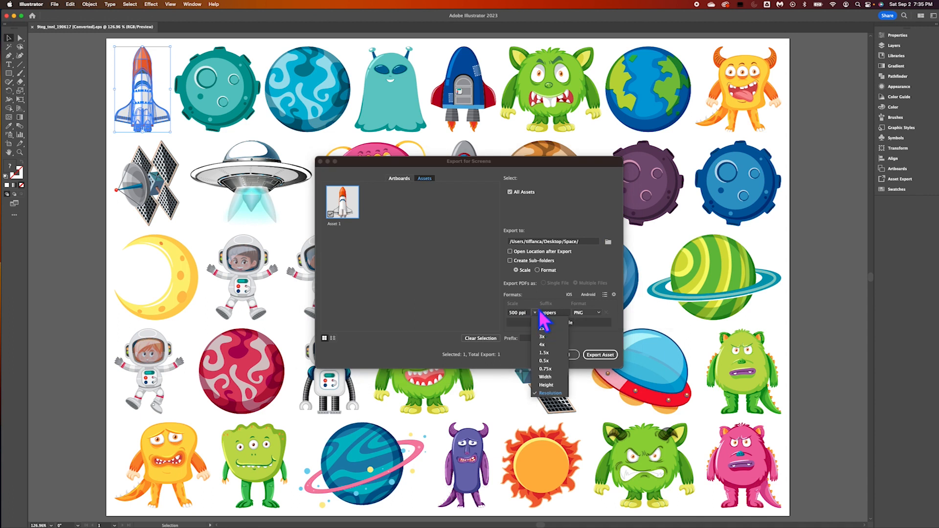
pyautogui.click(538, 301)
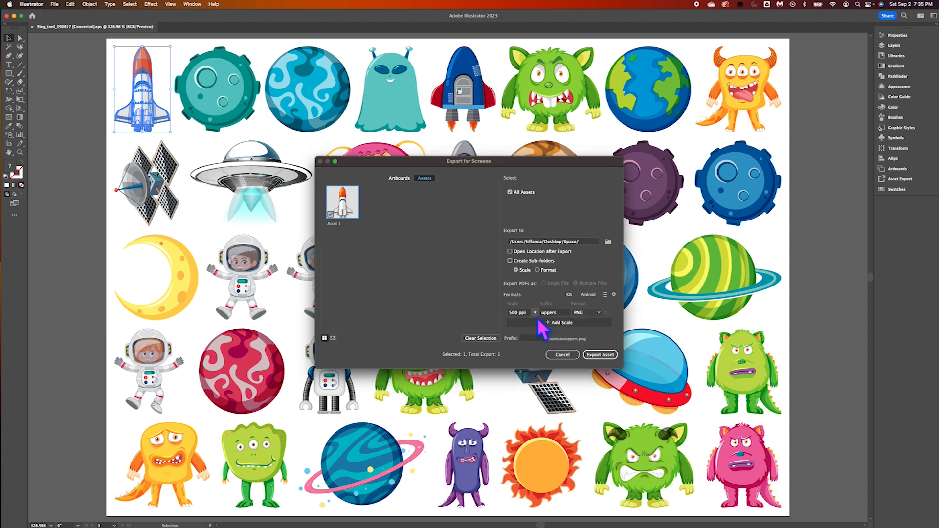
pyautogui.click(536, 314)
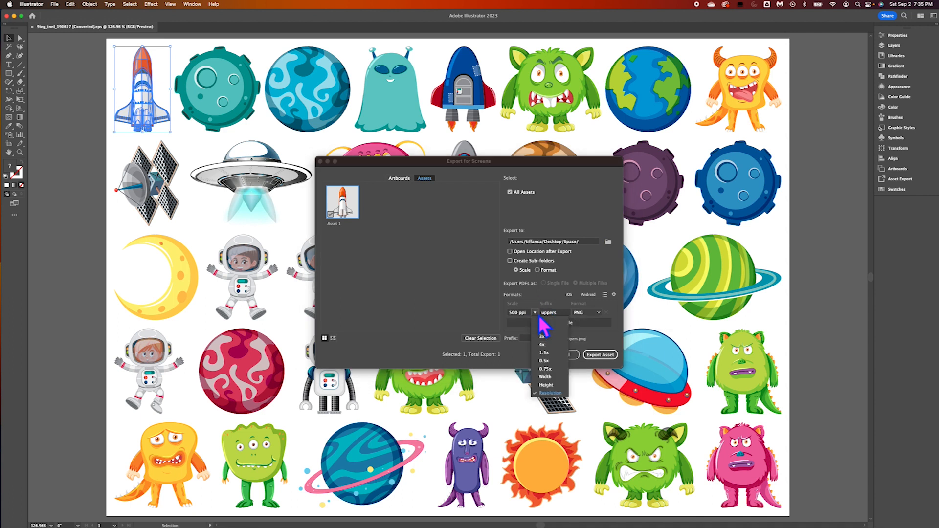
pyautogui.click(551, 396)
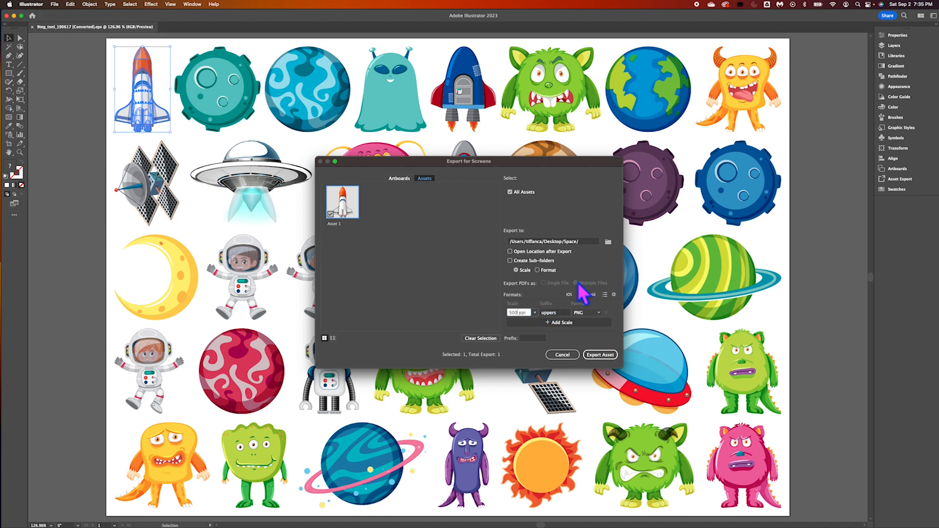
# Step: Set the file suffix to "rocket" and the format to PNG, and export the space shuttle asset
pyautogui.click(561, 315)
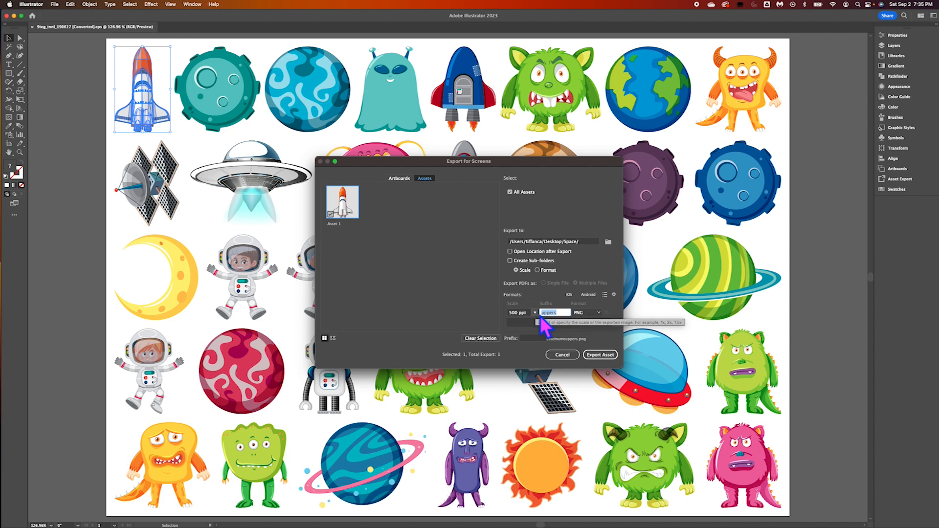
pyautogui.write('spac')
pyautogui.press('BackSpace')
pyautogui.press('BackSpace')
pyautogui.press('BackSpace')
pyautogui.write('rocket')
pyautogui.click(599, 315)
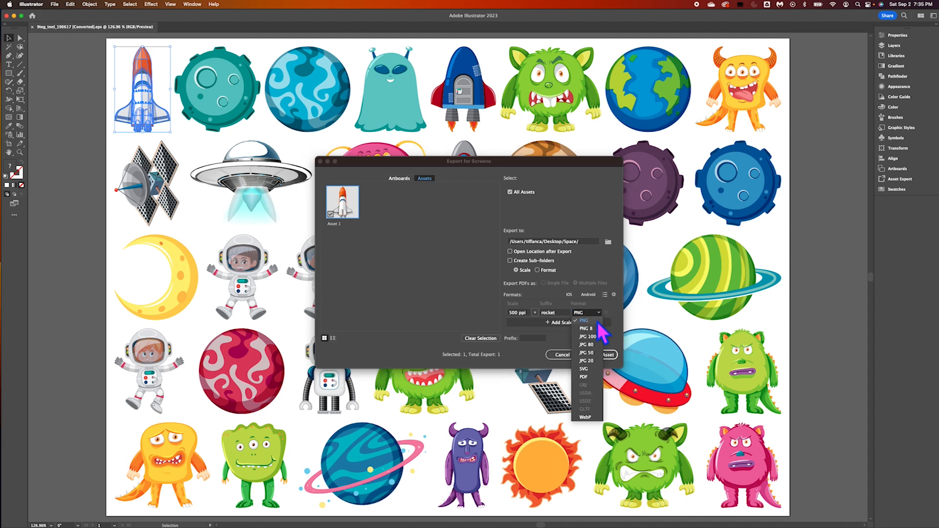
pyautogui.click(597, 321)
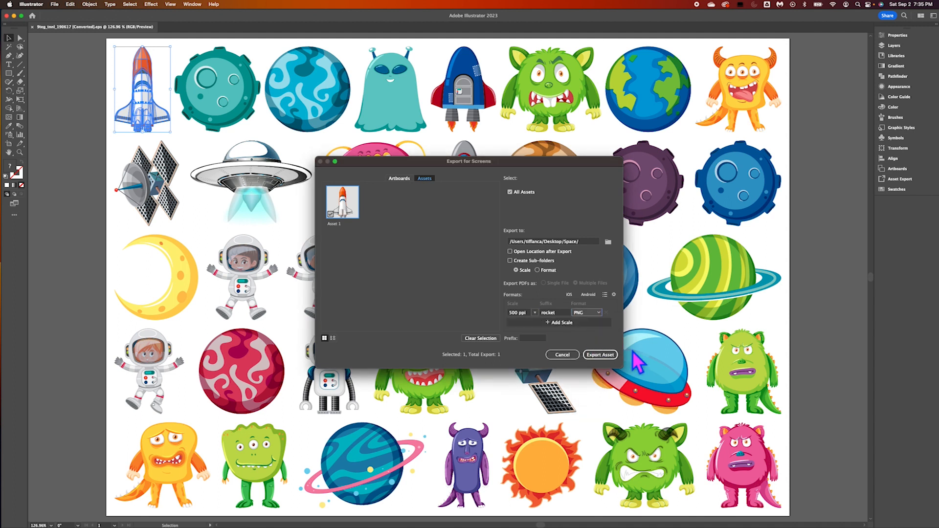
pyautogui.click(604, 356)
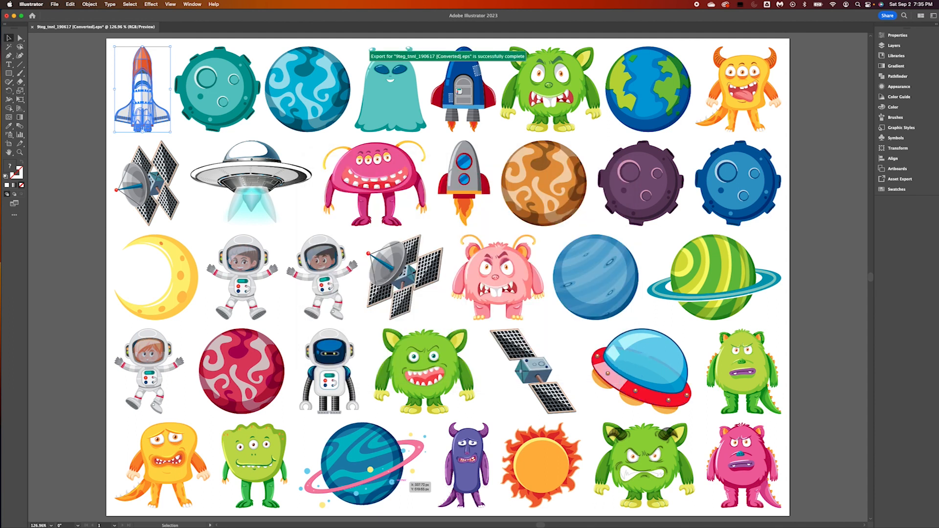
# Step: Switch to Finder, preview Asset 1rocket.png in the Space folder, and close the preview and the folder window
pyautogui.click(37, 519)
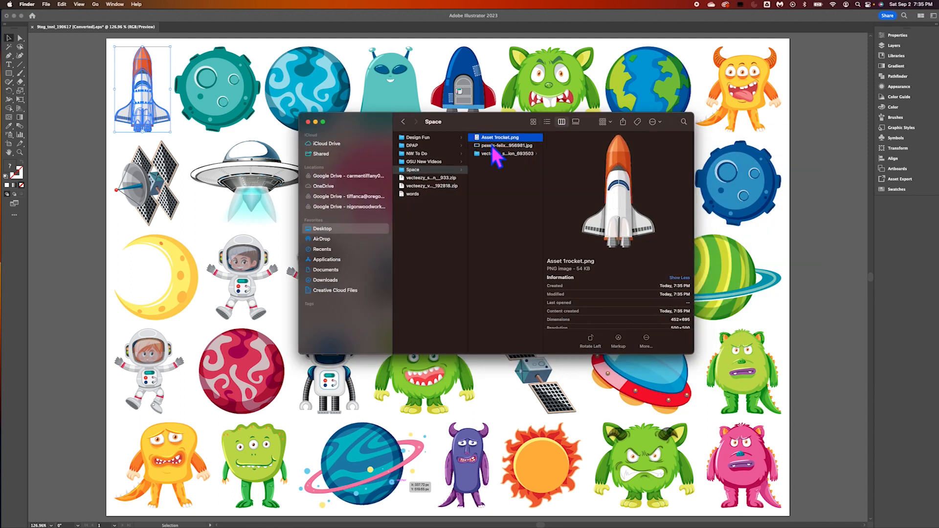
pyautogui.press('space')
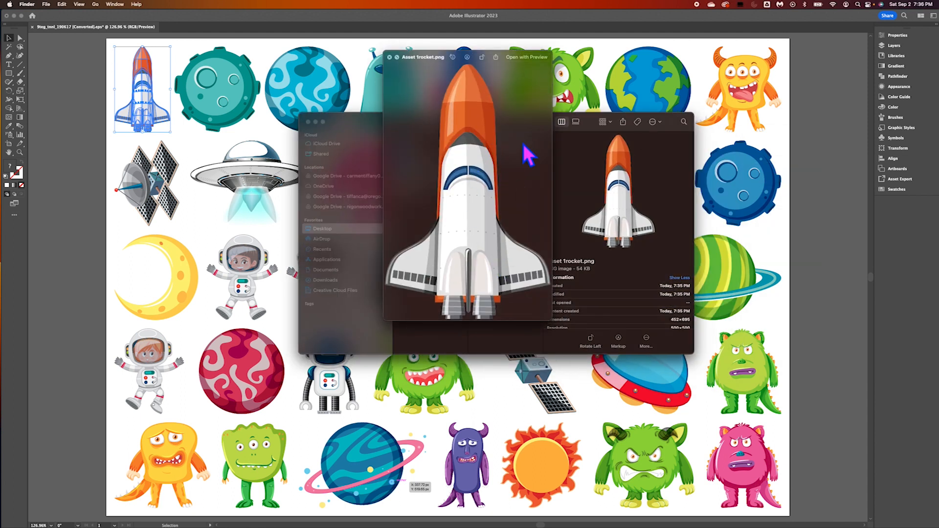
pyautogui.click(389, 56)
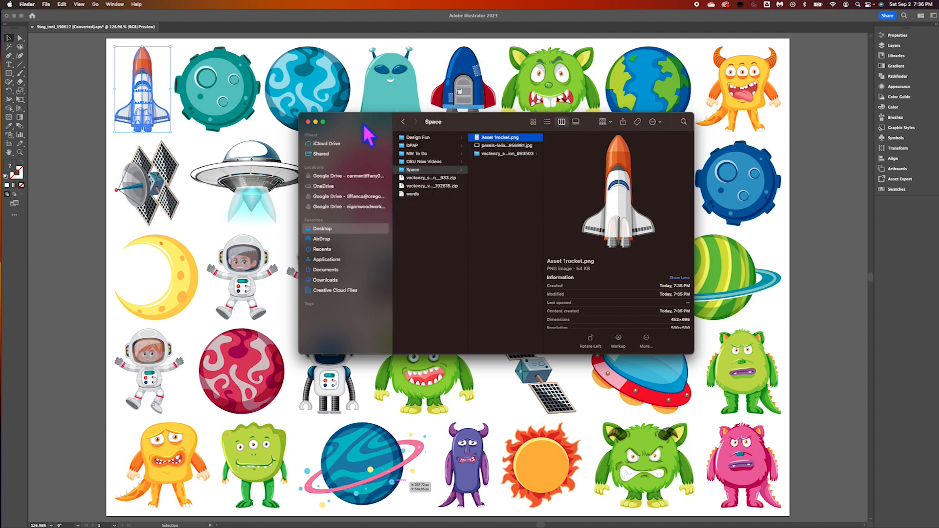
pyautogui.moveTo(362, 124); pyautogui.dragTo(365, 107)
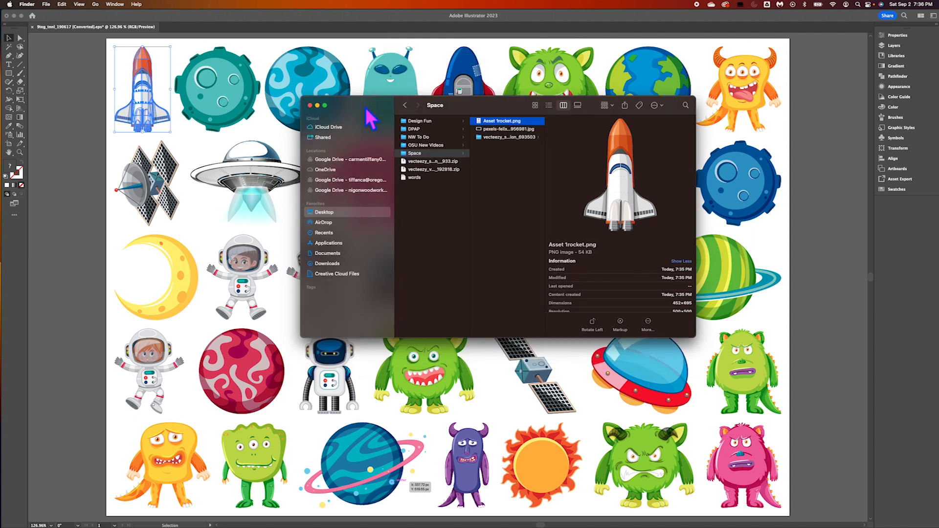
pyautogui.click(311, 106)
pyautogui.click(265, 20)
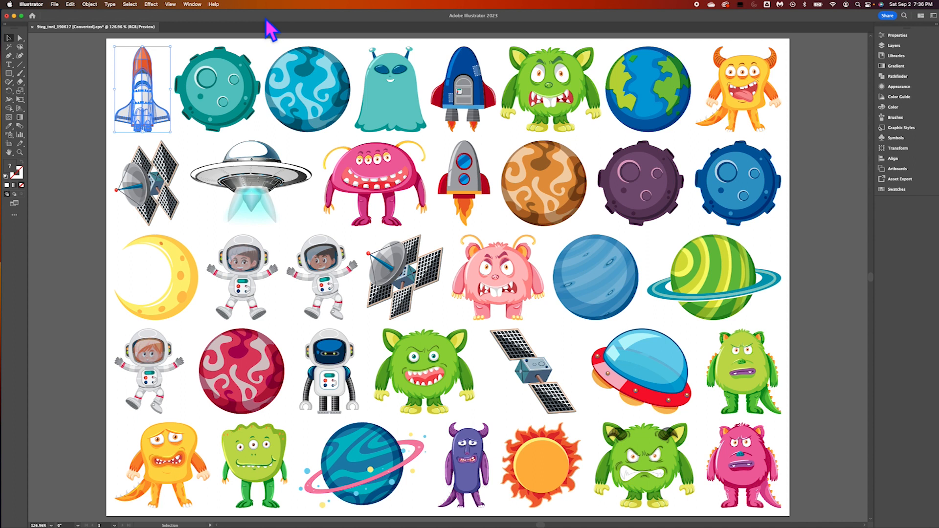
# Step: Select the whole teal cratered moon and export it as a 500 ppi PNG with the suffix "moon"
pyautogui.scroll(2, 229, 87)
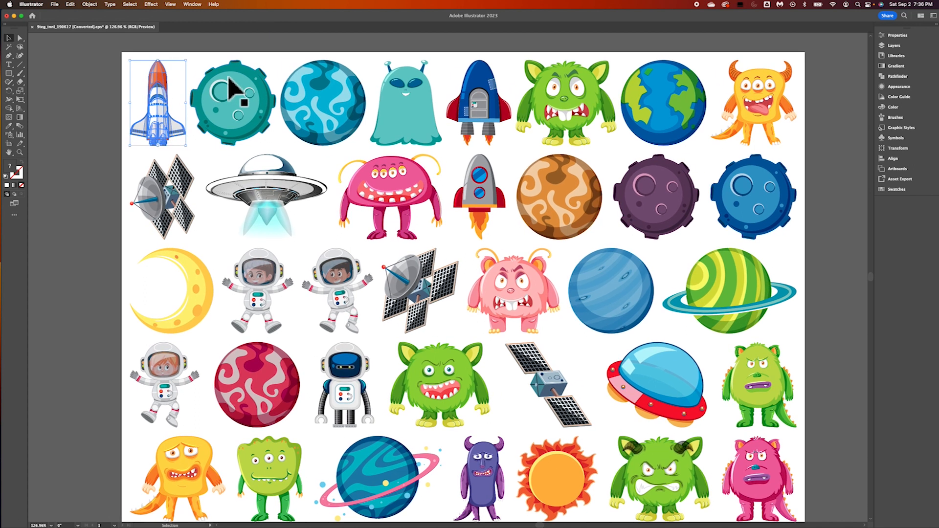
pyautogui.click(206, 49)
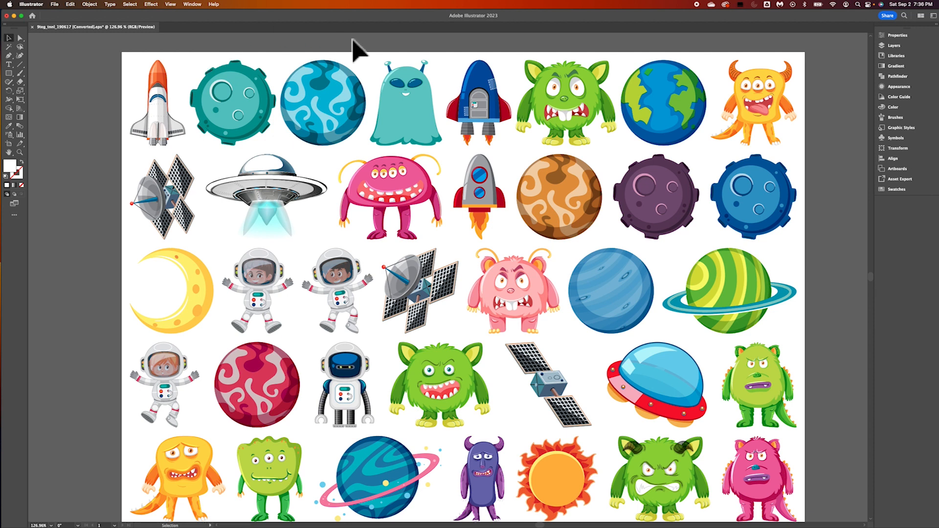
pyautogui.moveTo(198, 55); pyautogui.dragTo(263, 142)
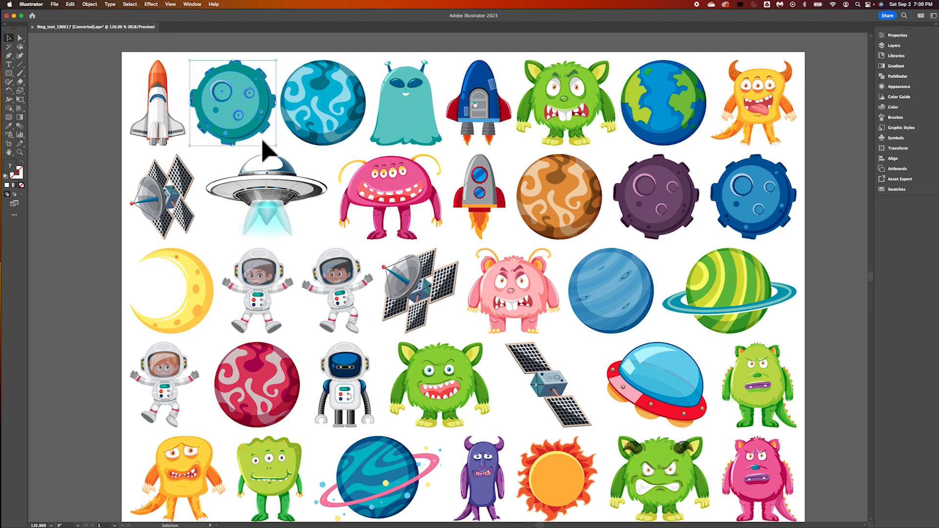
pyautogui.click(56, 5)
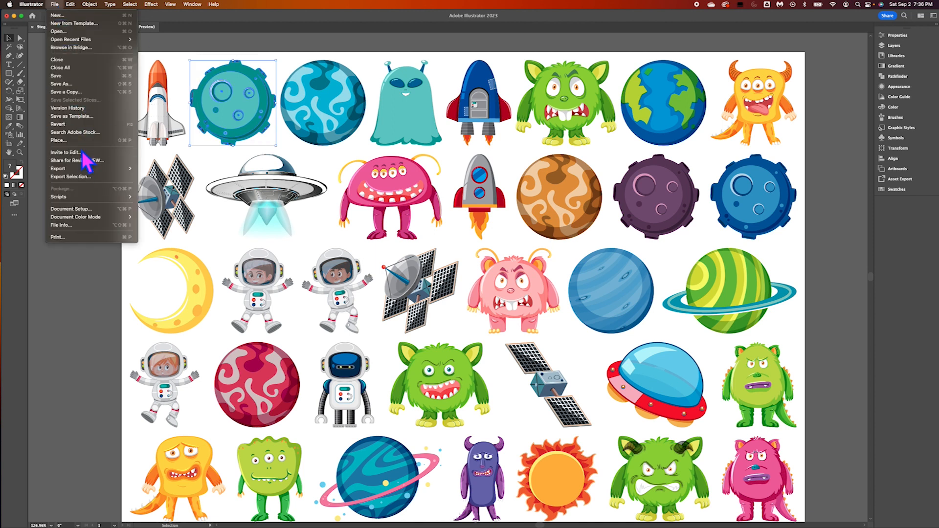
pyautogui.click(71, 176)
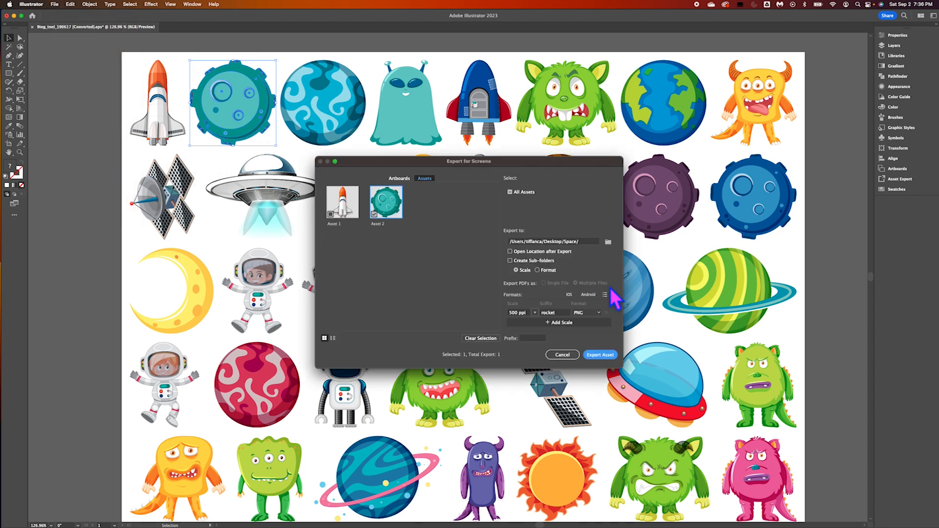
pyautogui.click(559, 314)
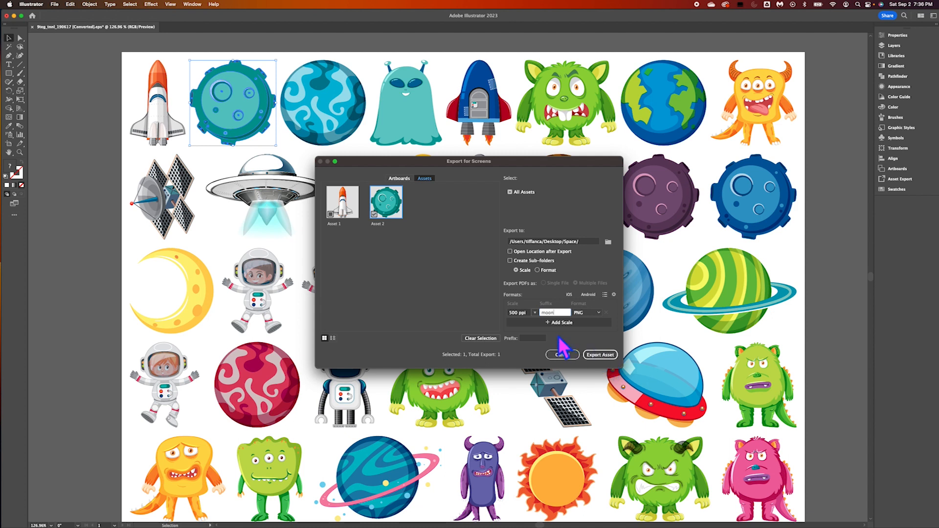
pyautogui.click(603, 355)
# Step: Export the blue swirled planet in the first row as a 500 ppi PNG with the suffix "planet"
pyautogui.click(337, 103)
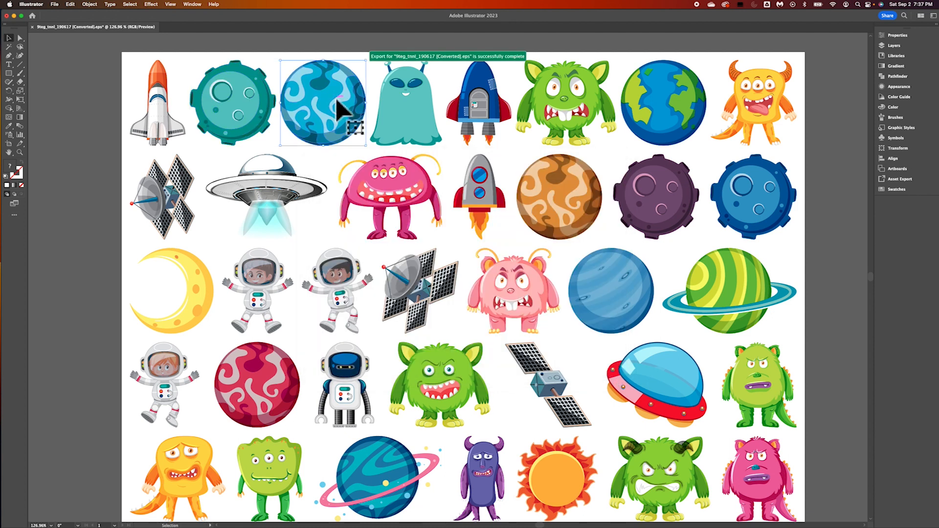
pyautogui.click(60, 6)
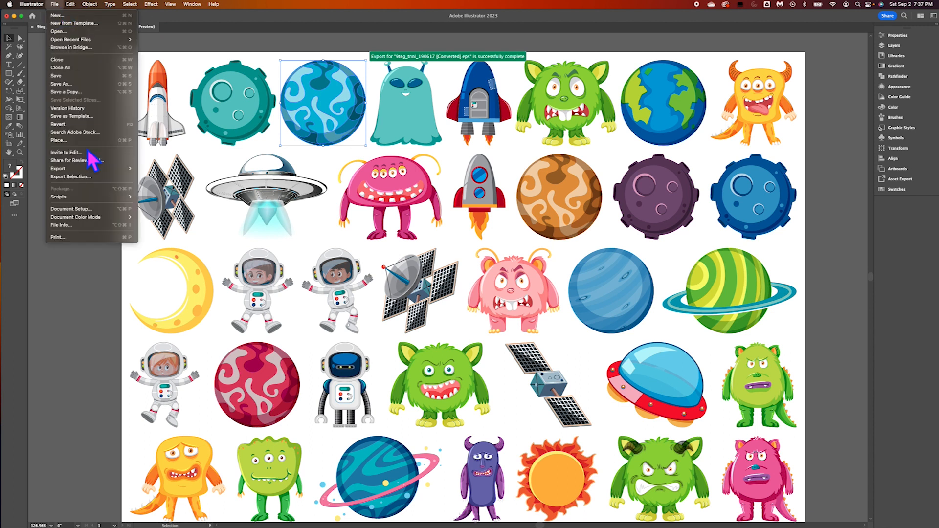
pyautogui.click(78, 177)
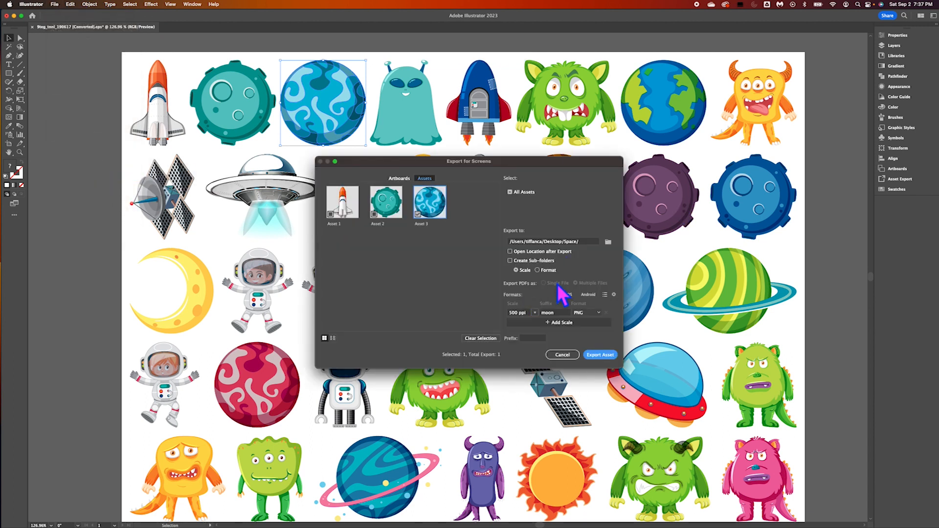
pyautogui.click(561, 313)
pyautogui.write('planet')
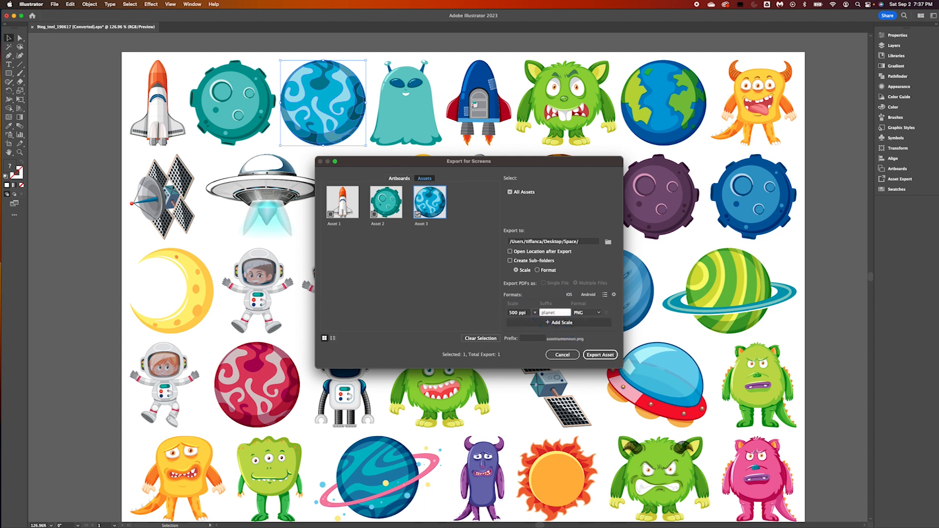
pyautogui.click(600, 355)
# Step: Export the yellow crescent moon as a 500 ppi PNG with the suffix "moon"
pyautogui.click(201, 305)
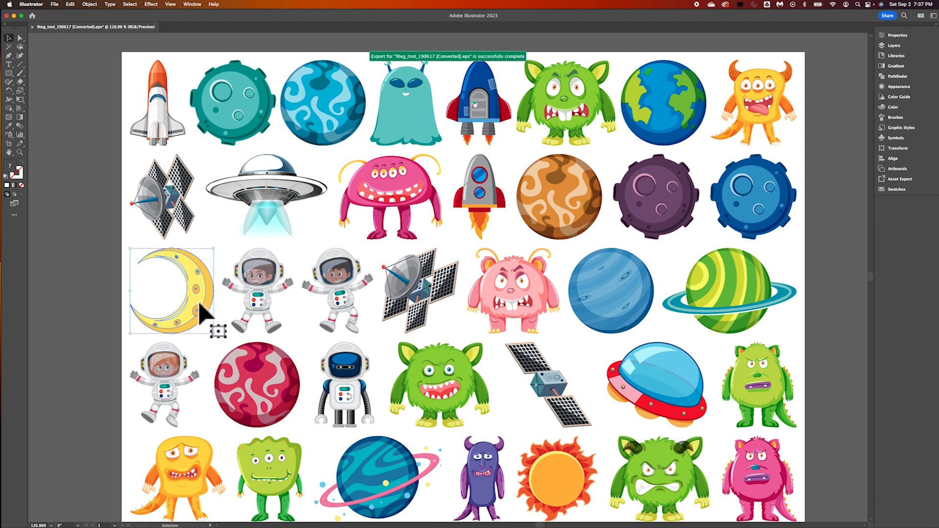
pyautogui.click(55, 4)
pyautogui.moveTo(98, 168)
pyautogui.click(110, 178)
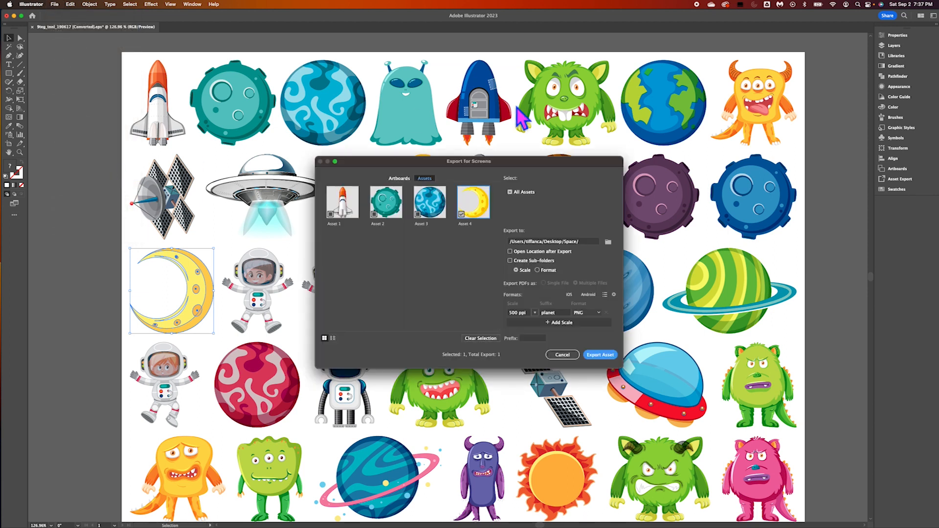
pyautogui.doubleClick(560, 314)
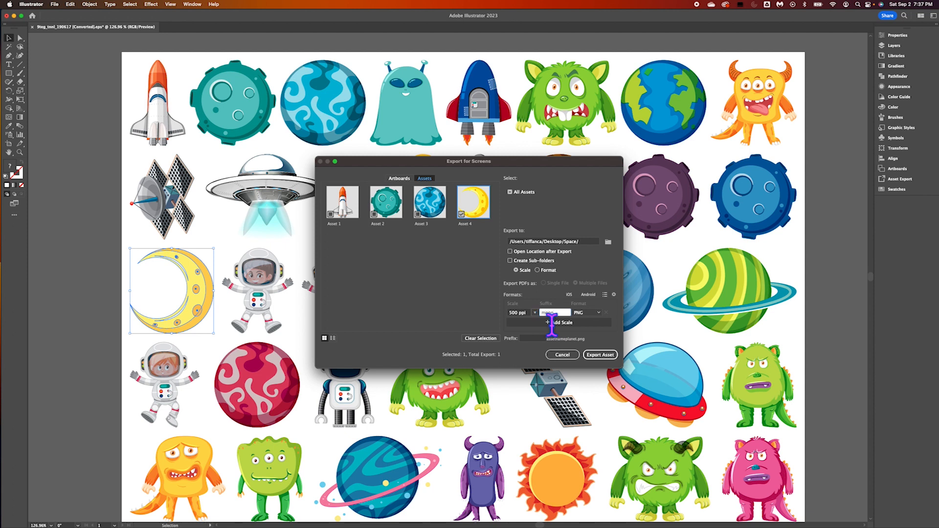
pyautogui.click(601, 356)
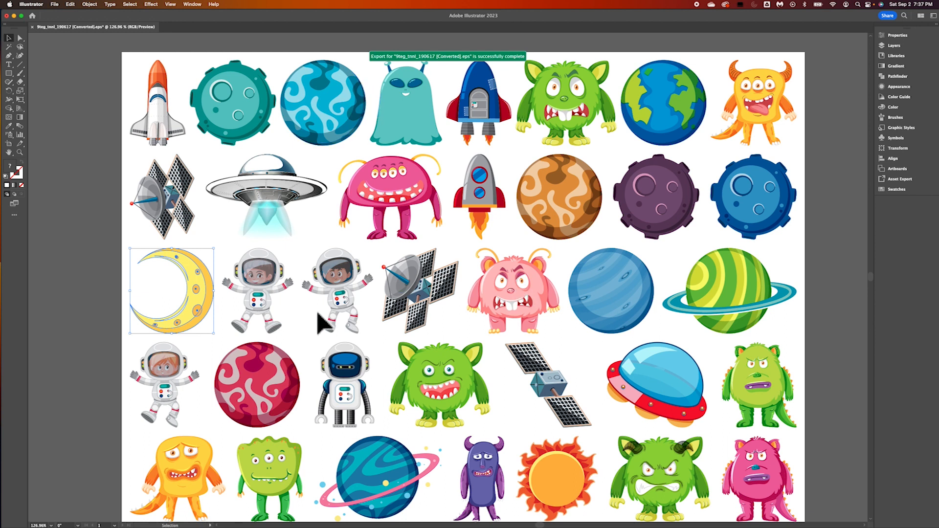
# Step: Export the grey flying saucer with the light beam as a 500 ppi PNG with the suffix "ufo"
pyautogui.click(286, 199)
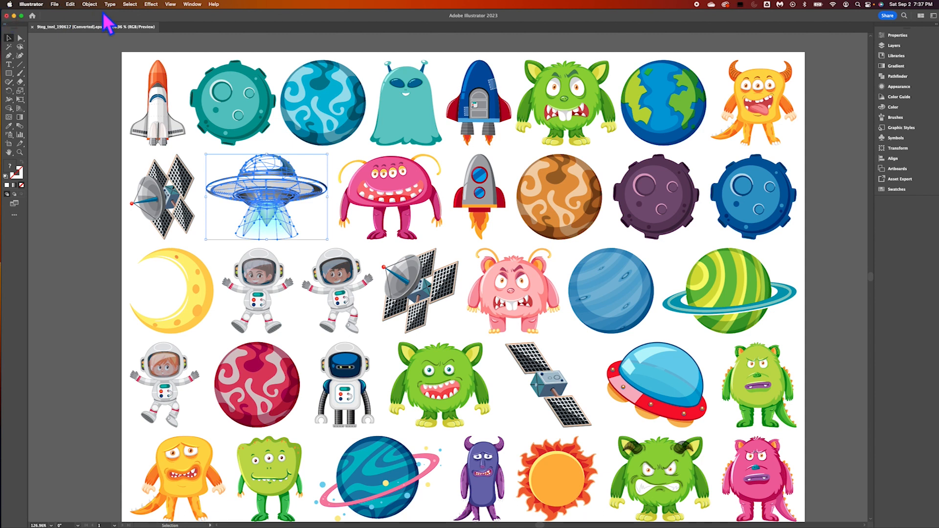
pyautogui.click(55, 4)
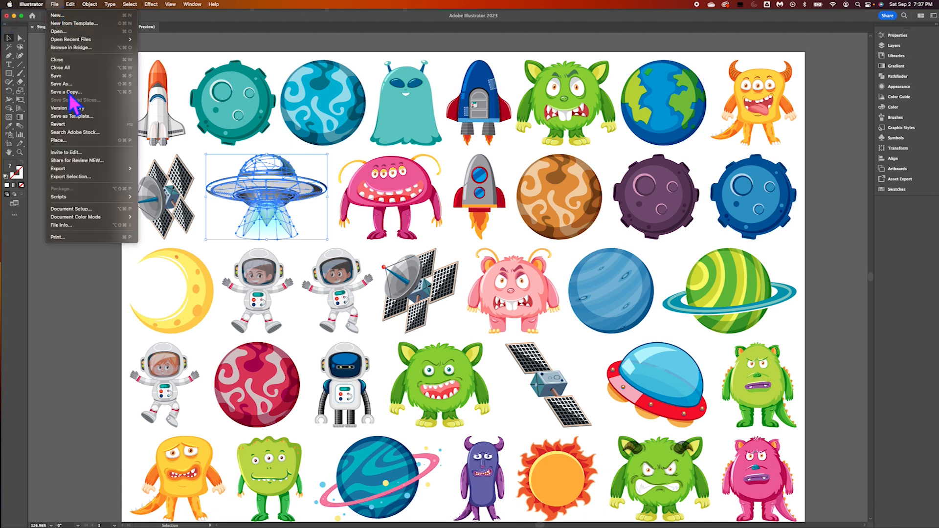
pyautogui.click(79, 178)
pyautogui.click(562, 313)
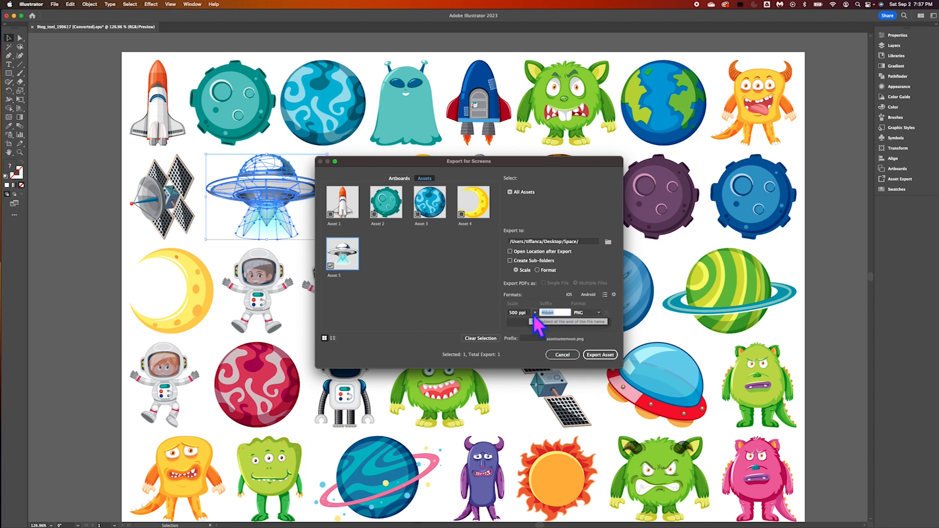
pyautogui.write('ufo')
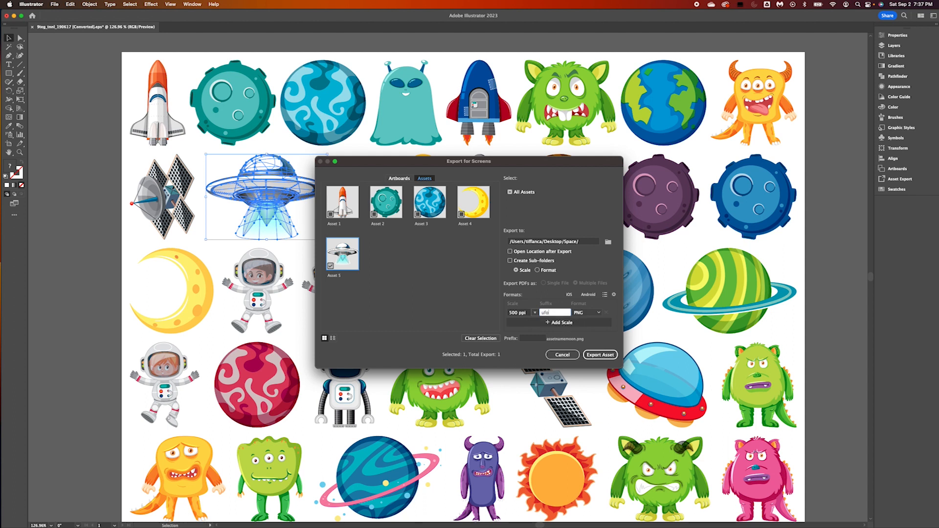
pyautogui.click(610, 360)
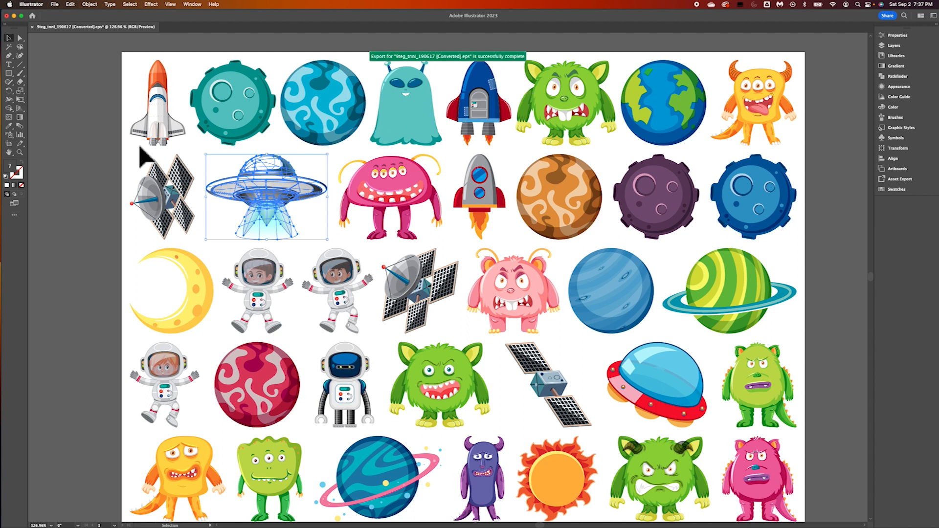
# Step: Deselect the exported artwork and quit Illustrator without saving changes to the document
pyautogui.click(104, 143)
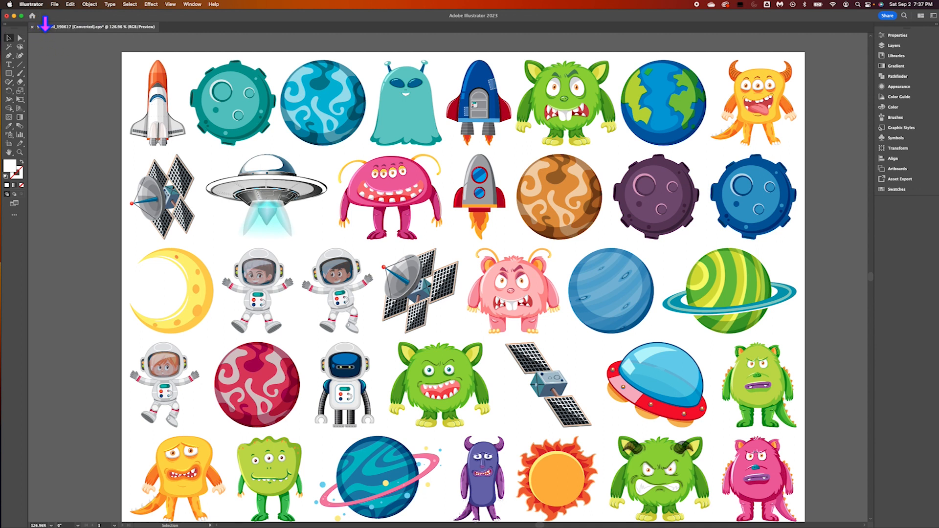
pyautogui.click(30, 5)
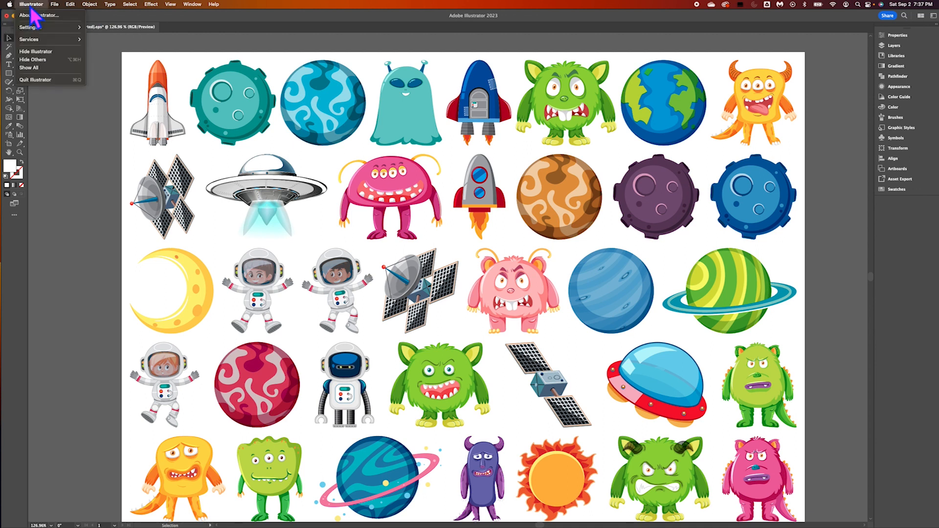
pyautogui.click(41, 81)
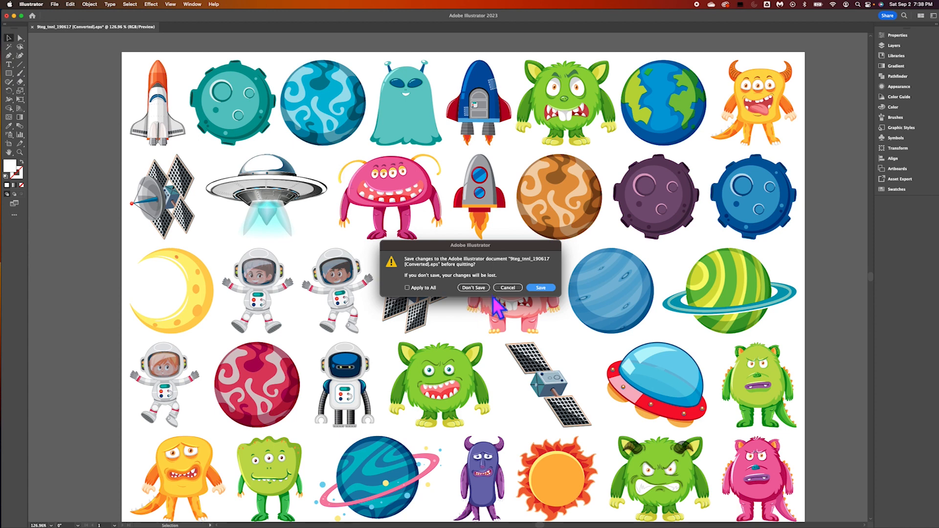
pyautogui.click(487, 288)
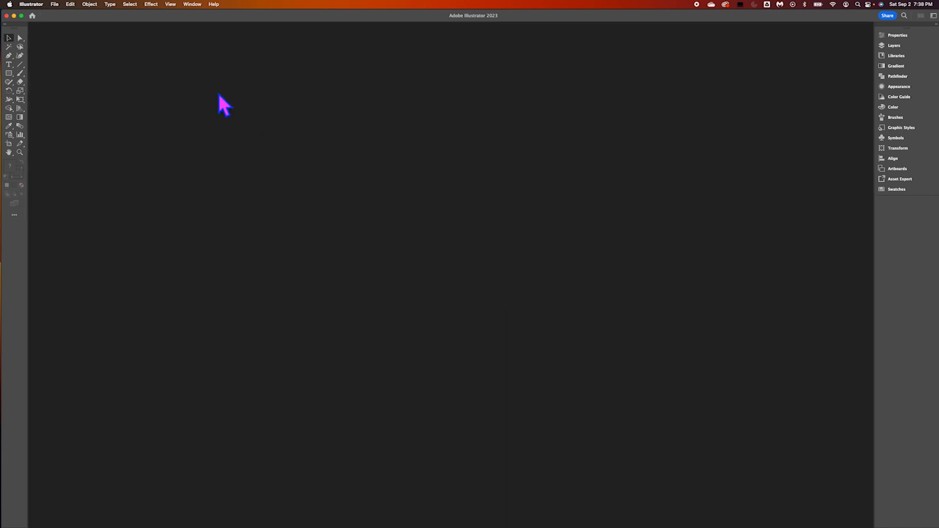
pyautogui.press('super+h')
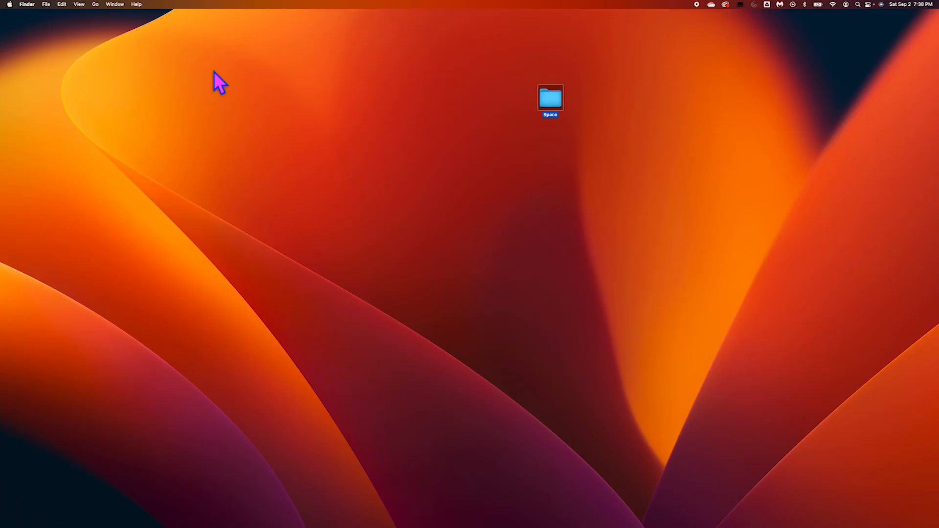
# Step: Look through the exported PNG previews in the desktop's Space folder, then close the folder window
pyautogui.doubleClick(557, 103)
pyautogui.press('Right')
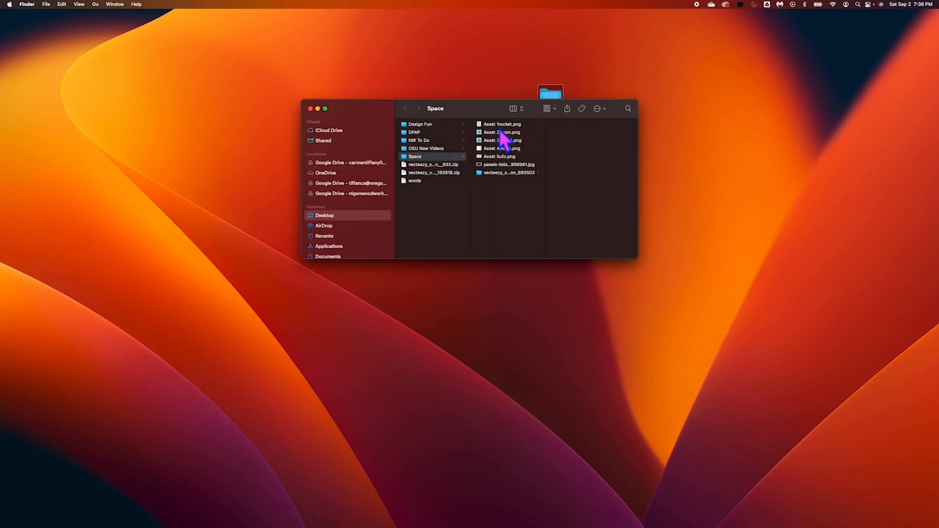
pyautogui.press('Down')
pyautogui.press('Down')
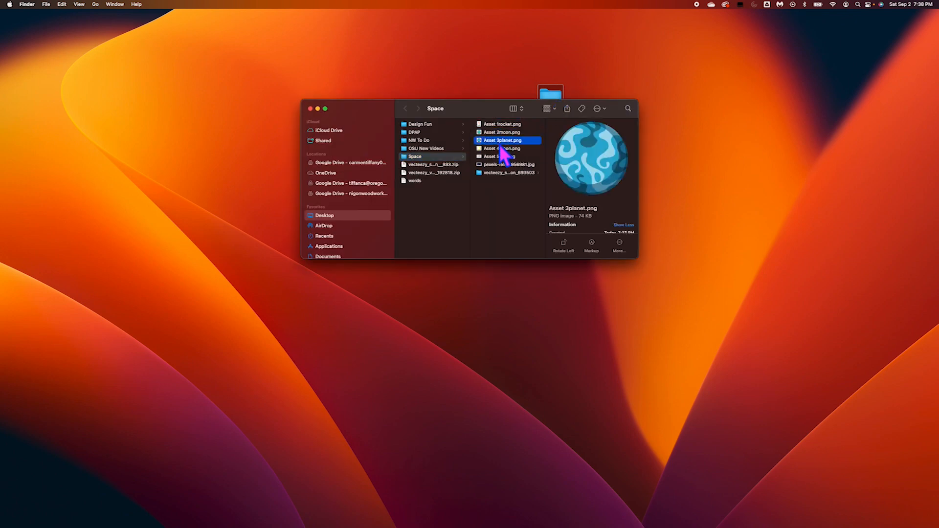
pyautogui.press('Down')
pyautogui.press('Down')
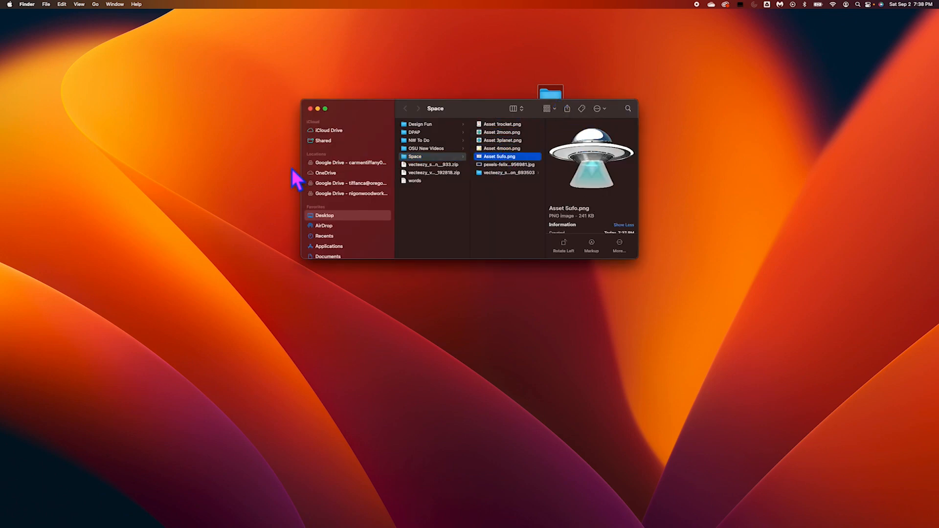
pyautogui.click(310, 109)
# Step: Switch to After Effects and start a new project
pyautogui.moveTo(146, 511)
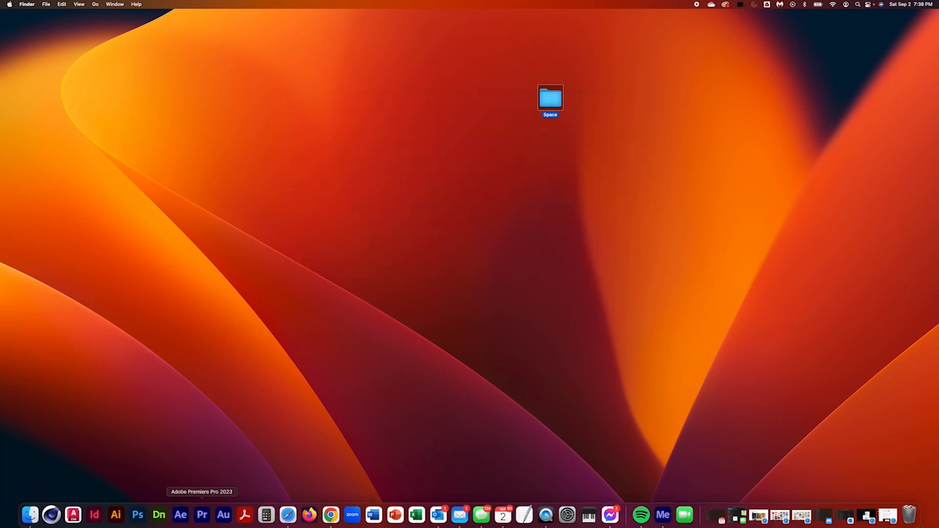
pyautogui.click(182, 517)
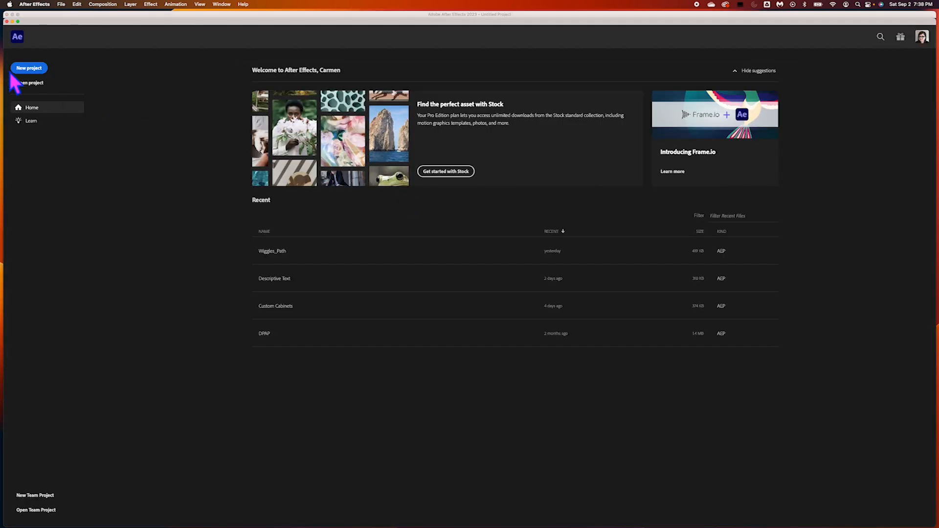
pyautogui.click(27, 69)
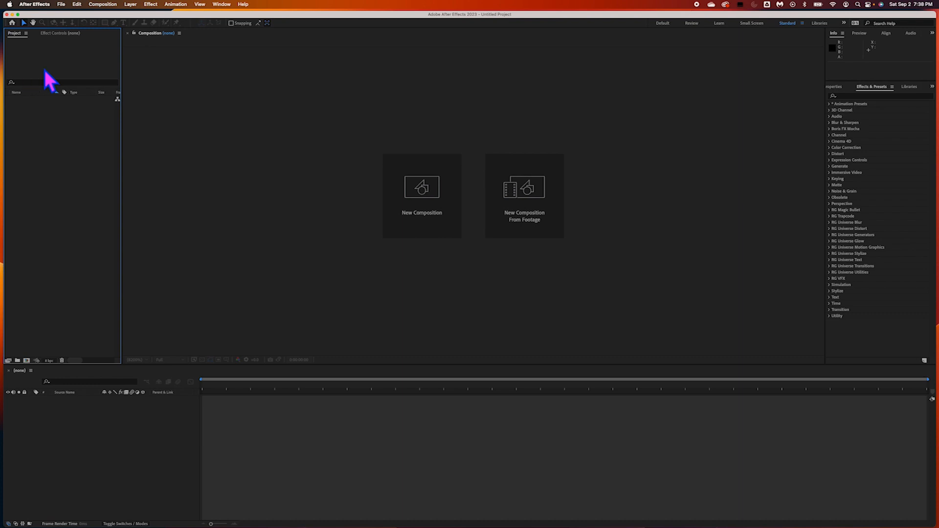
# Step: Start a new composition named "Space" and set its frame size to 1920 x 1080 px
pyautogui.click(441, 193)
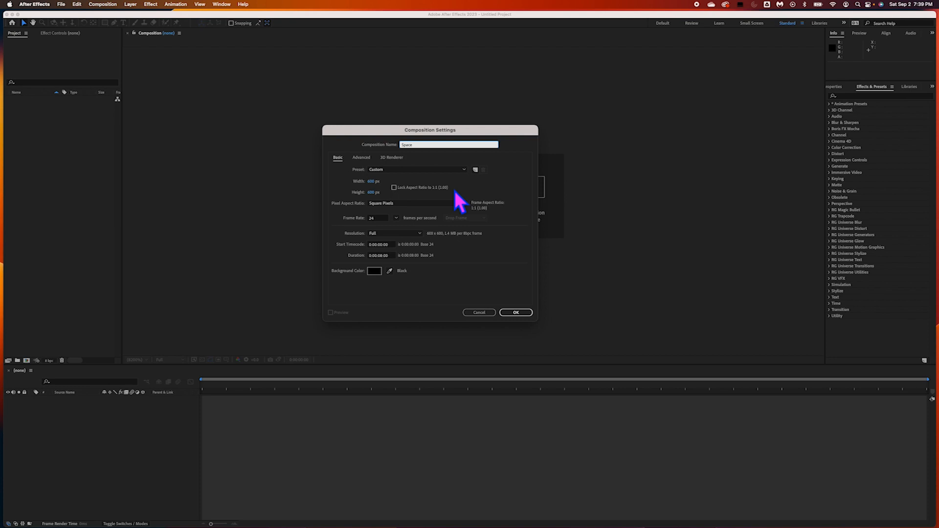
pyautogui.click(376, 182)
pyautogui.write('19')
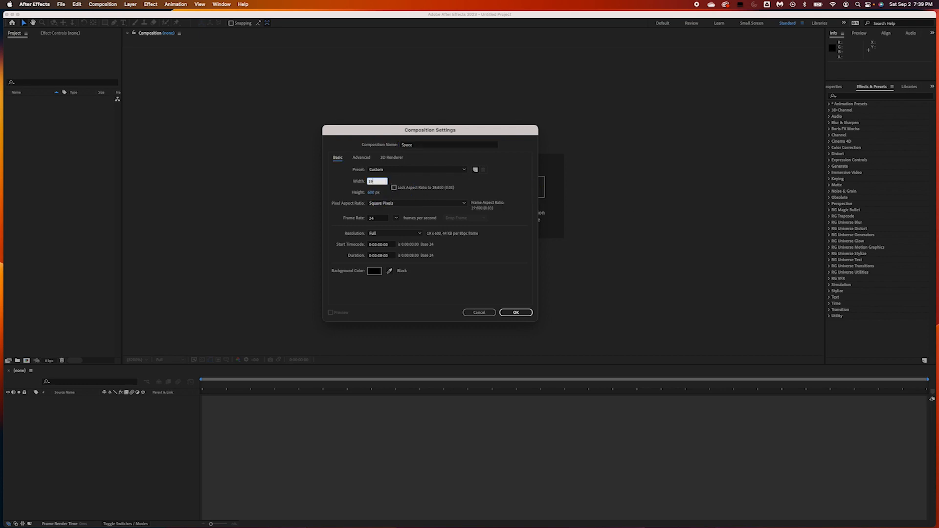
pyautogui.write('20')
pyautogui.click(378, 194)
pyautogui.write('1080')
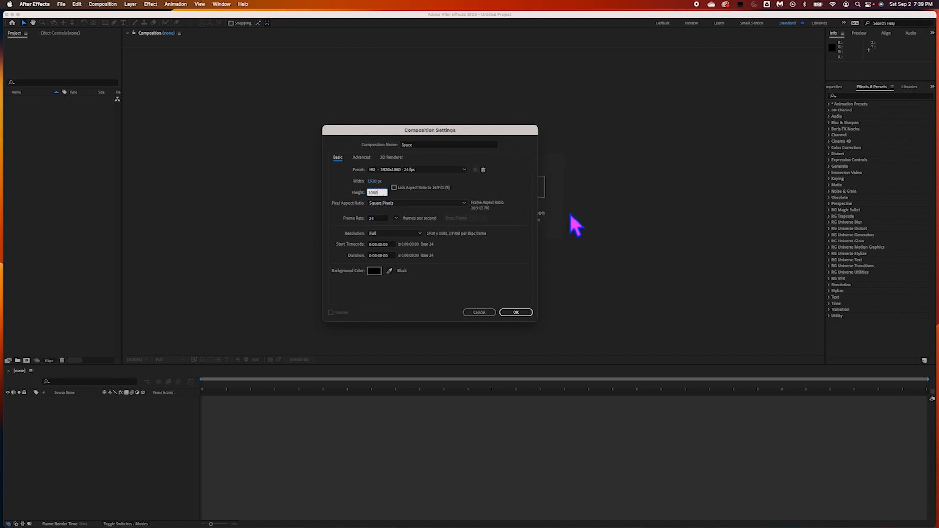
pyautogui.click(514, 177)
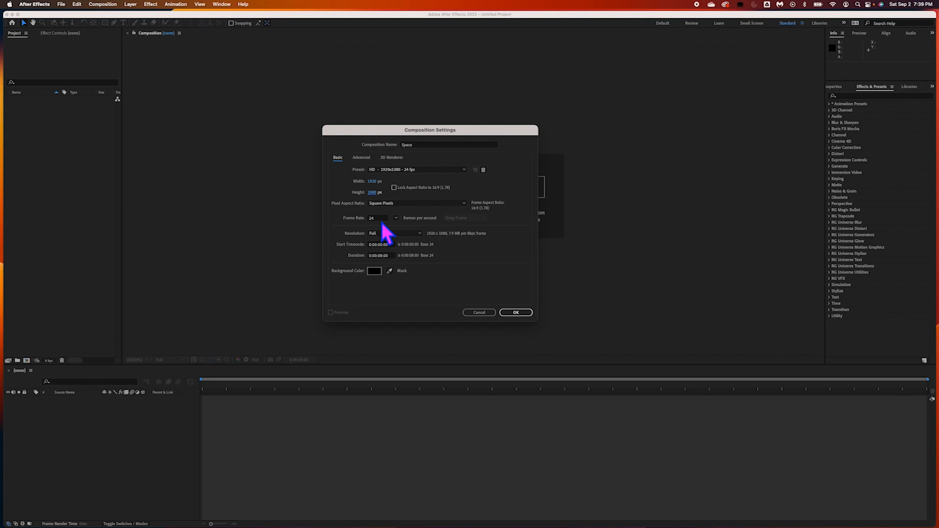
# Step: Set the composition's duration to 10 seconds and create it
pyautogui.click(385, 259)
pyautogui.press('BackSpace')
pyautogui.press('BackSpace')
pyautogui.click(496, 257)
pyautogui.click(530, 315)
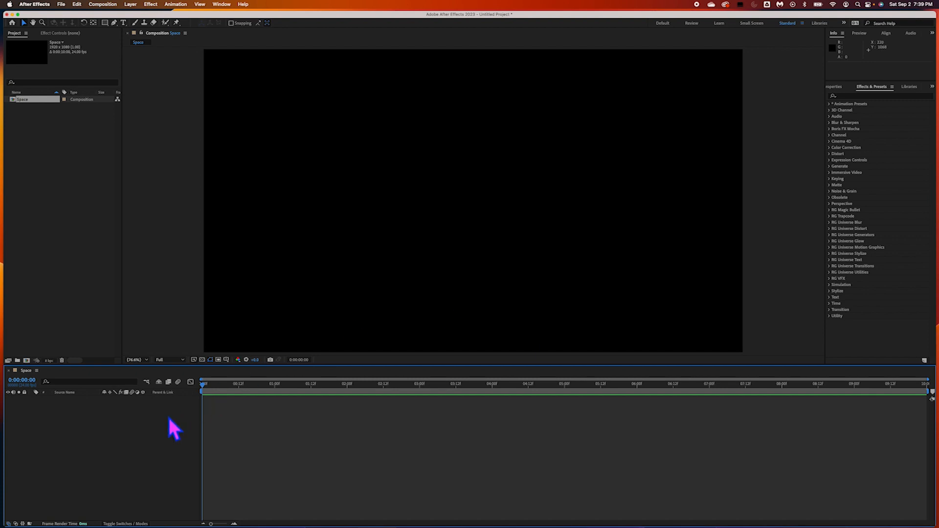
# Step: Save the project as "Space" in the Space folder on the desktop
pyautogui.click(55, 141)
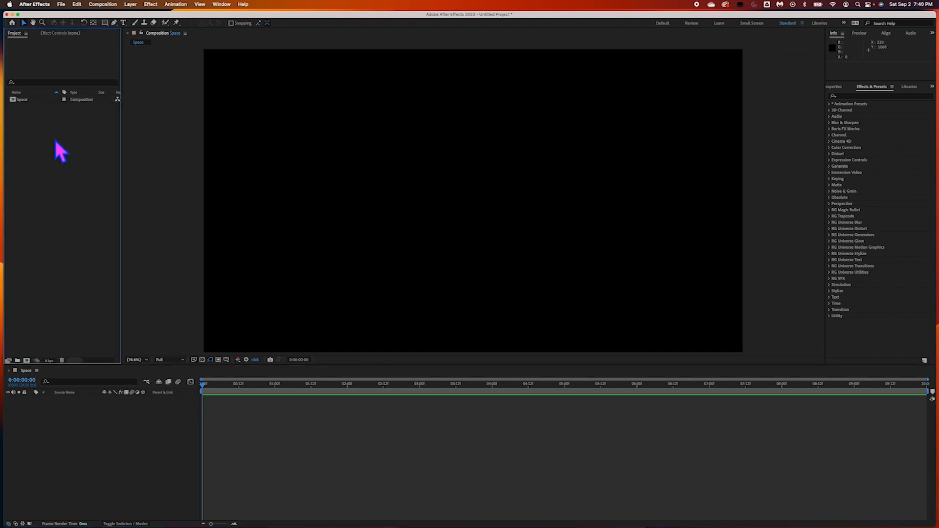
pyautogui.click(62, 5)
pyautogui.click(72, 76)
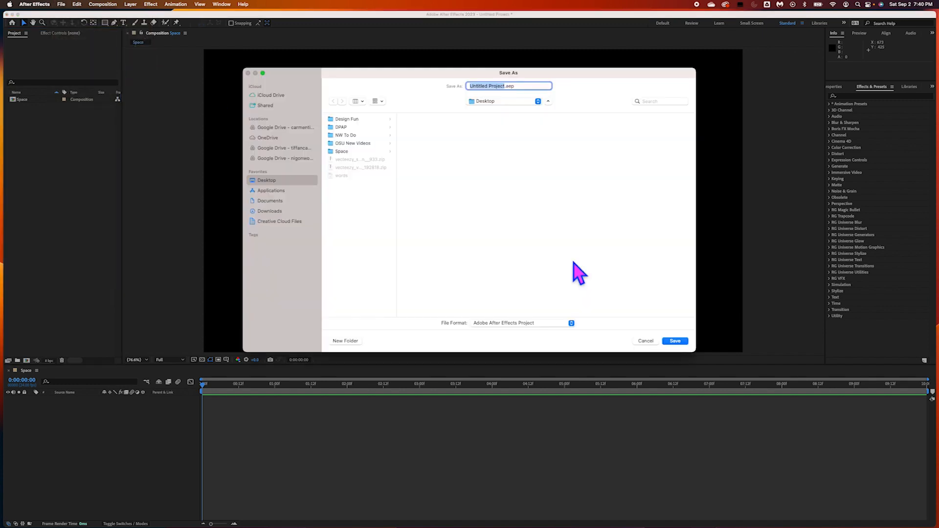
pyautogui.write('Space')
pyautogui.click(348, 152)
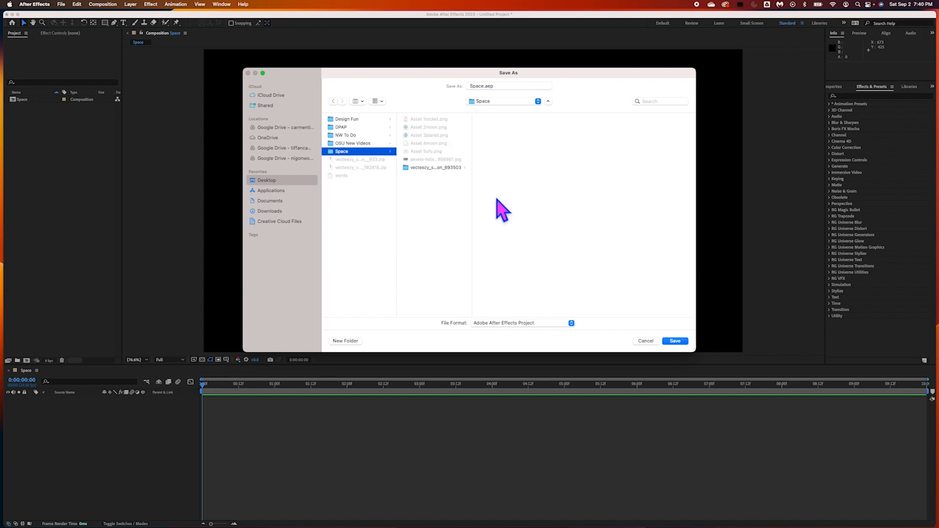
pyautogui.click(674, 341)
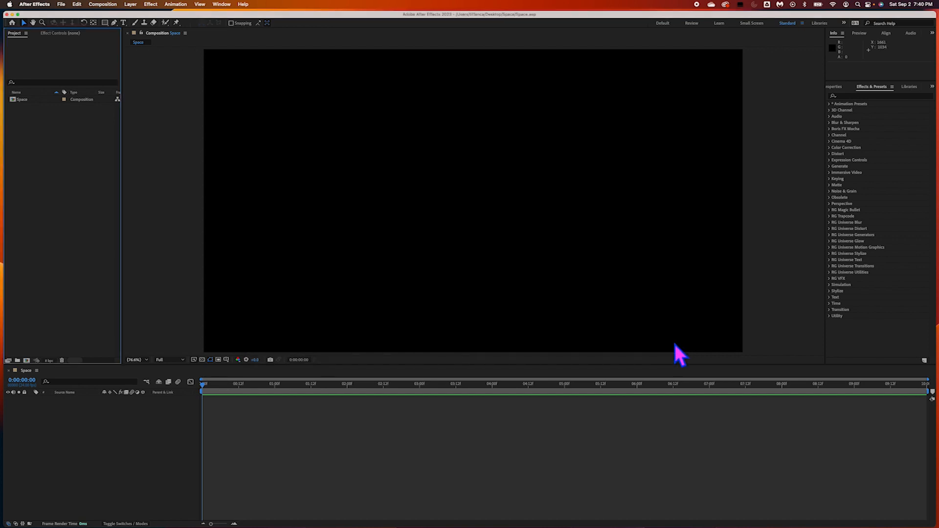
# Step: Import the rocket, two moons, planet and ufo PNGs together with the pexels JPG from the Space folder as footage
pyautogui.click(100, 427)
pyautogui.click(97, 140)
pyautogui.click(61, 4)
pyautogui.moveTo(119, 112)
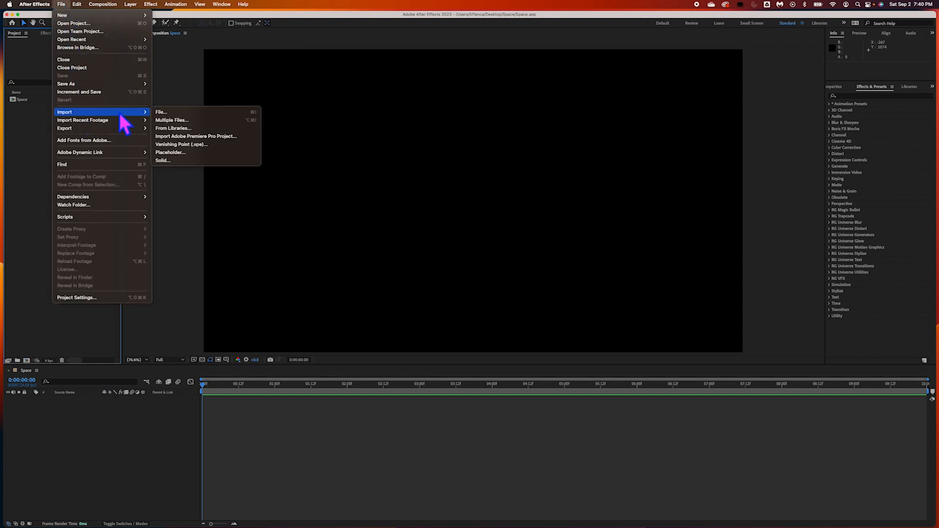
pyautogui.click(167, 112)
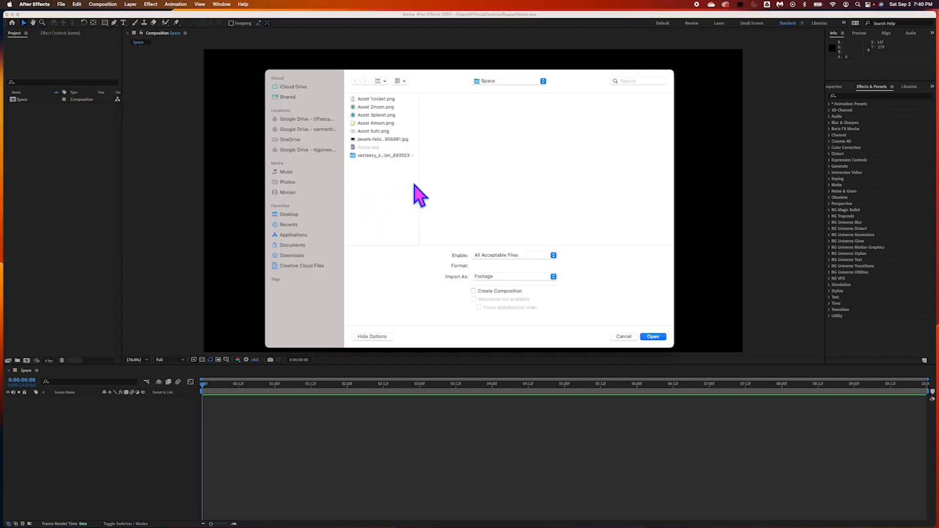
pyautogui.click(374, 144)
pyautogui.click(383, 140)
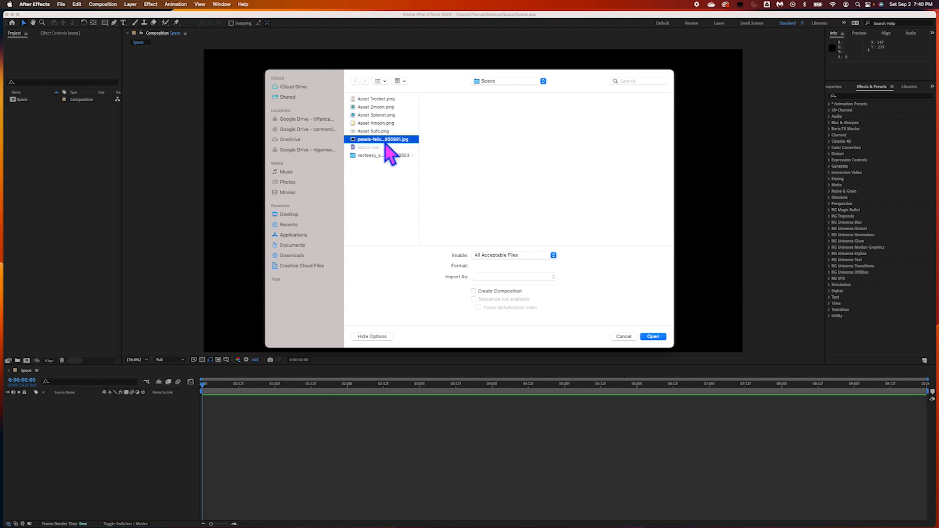
pyautogui.moveTo(383, 139); pyautogui.dragTo(381, 102)
pyautogui.click(653, 336)
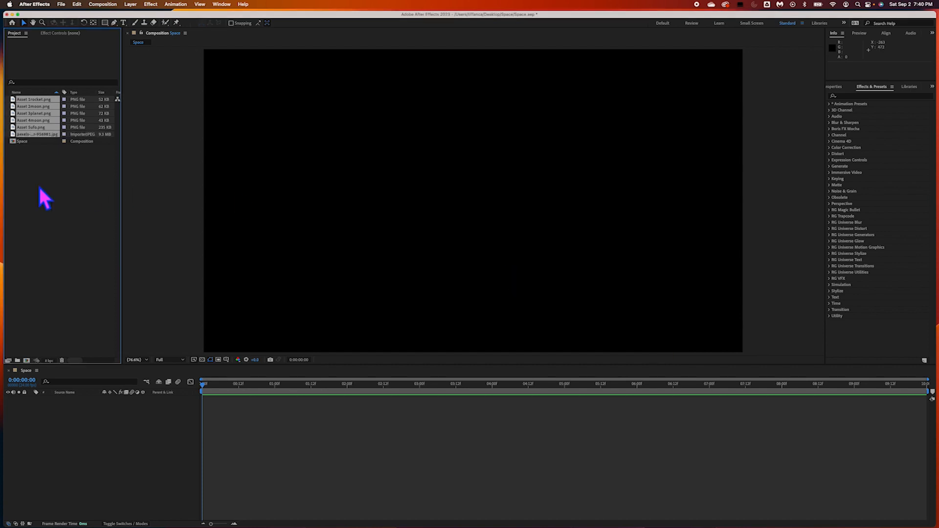
# Step: Add the pexels starfield JPG to the Space composition as a layer
pyautogui.click(54, 176)
pyautogui.click(49, 134)
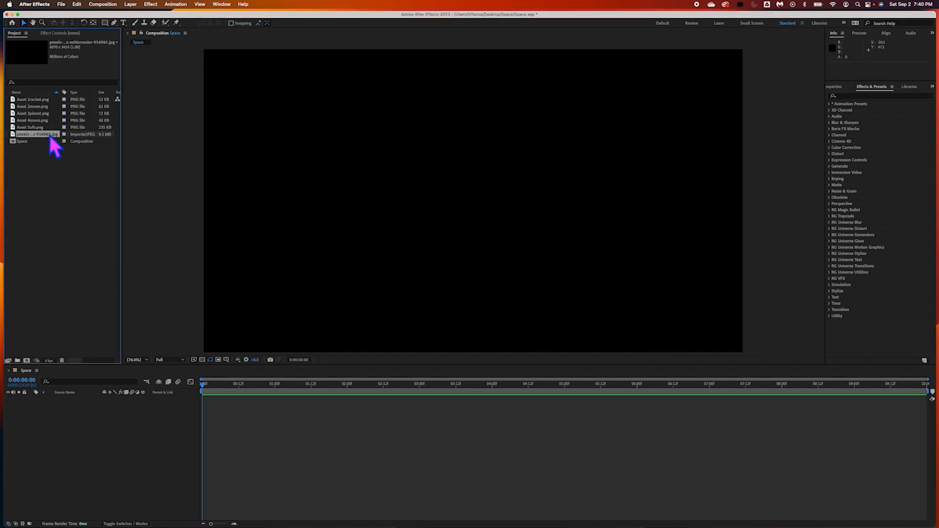
pyautogui.moveTo(47, 135); pyautogui.dragTo(78, 458)
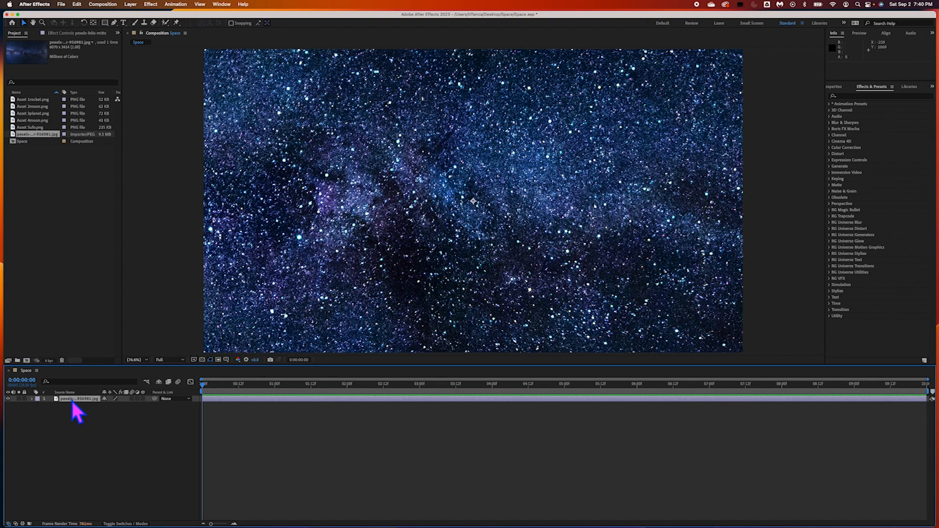
# Step: Scale the starfield layer down to 33% so that it slightly overfills the composition frame
pyautogui.press('s')
pyautogui.moveTo(120, 407); pyautogui.dragTo(92, 407)
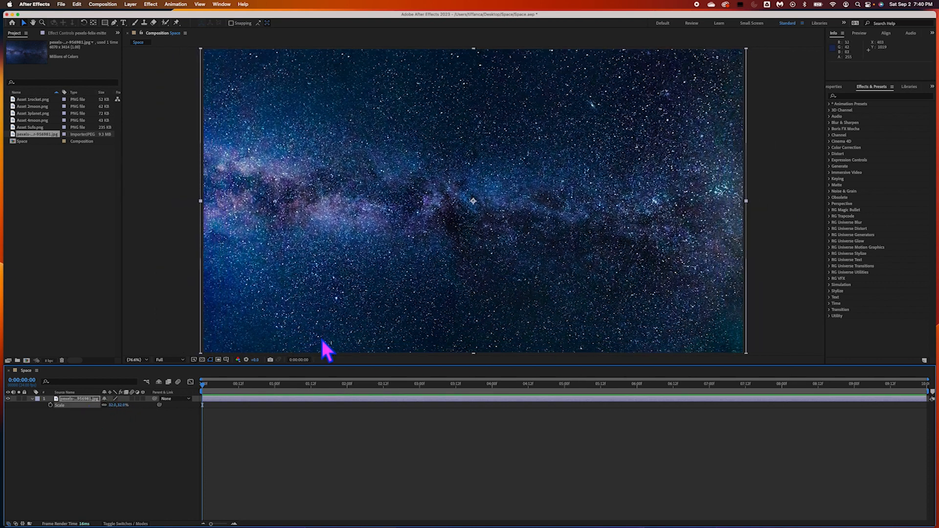
pyautogui.press(',')
pyautogui.press(',')
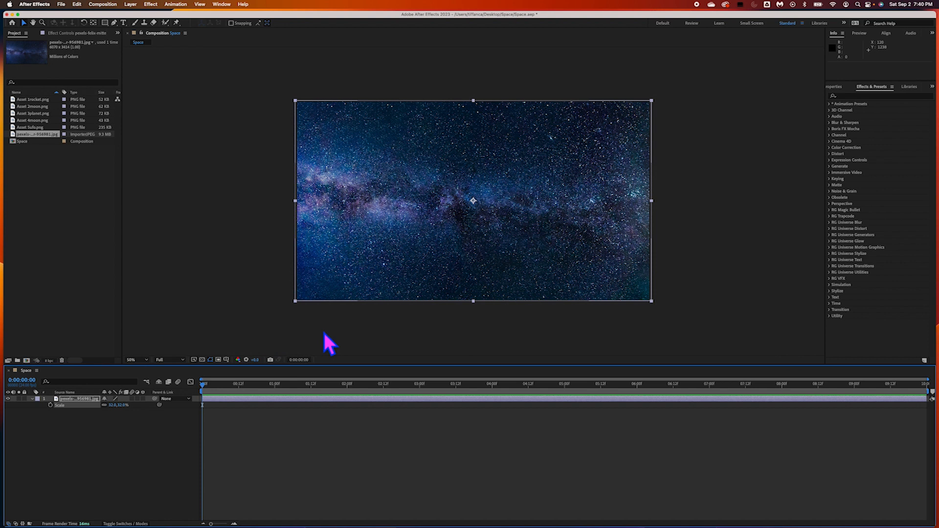
pyautogui.press('.')
pyautogui.press('.')
pyautogui.press(',')
pyautogui.press(',')
pyautogui.moveTo(122, 411); pyautogui.dragTo(123, 413)
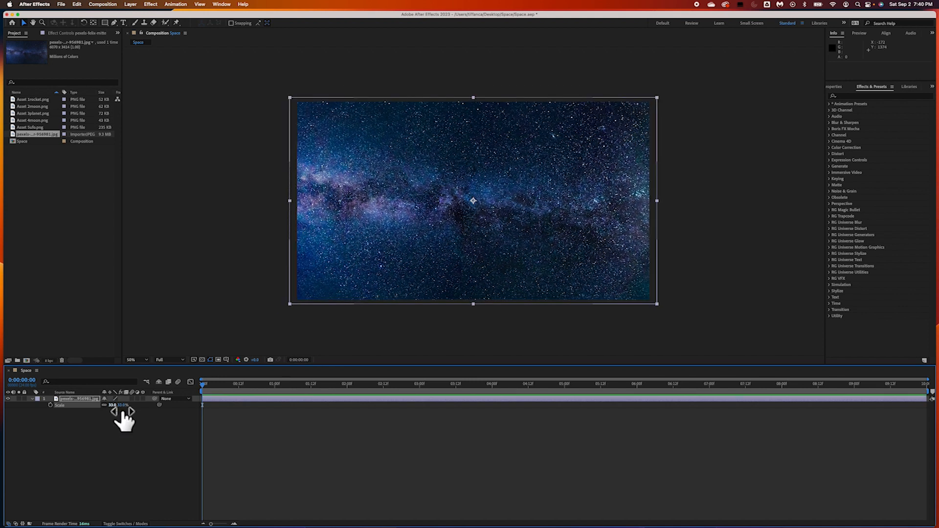
pyautogui.click(199, 274)
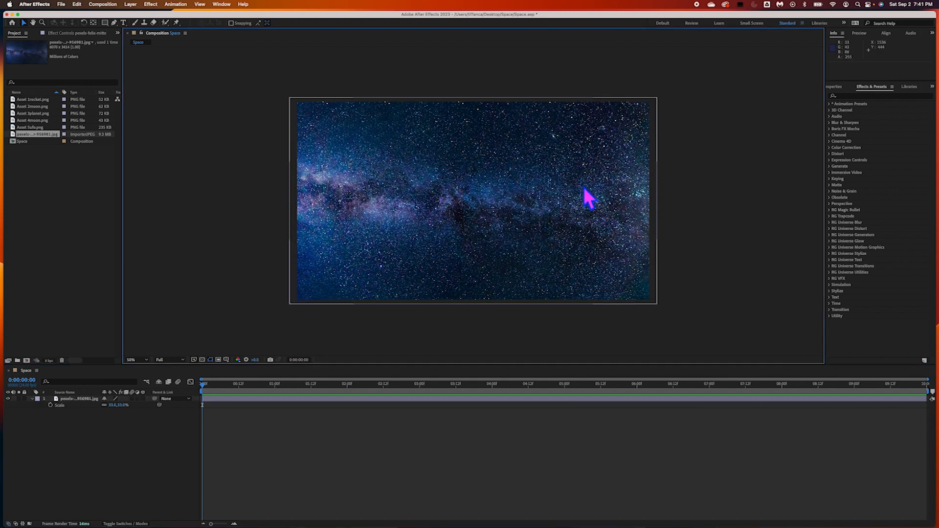
# Step: Add all five PNG assets, from the rocket through the ufo, to the composition above the starfield layer
pyautogui.click(38, 129)
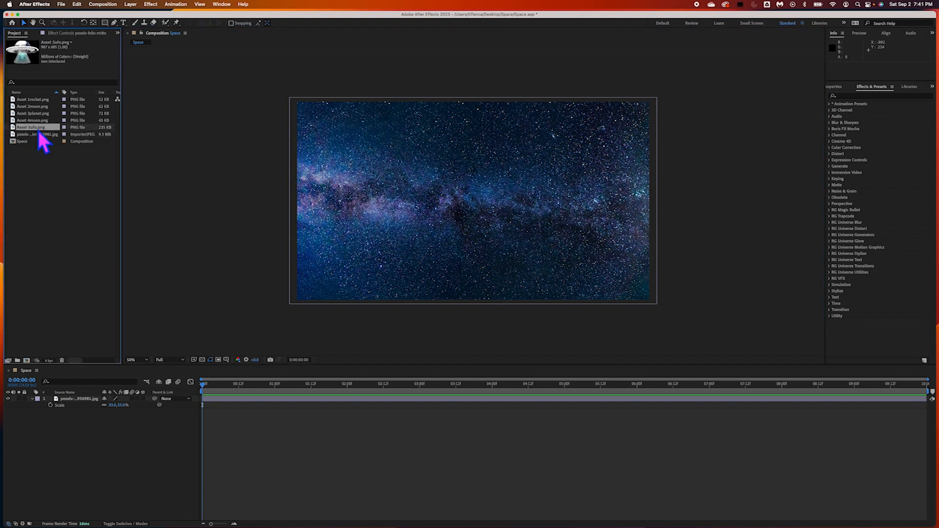
pyautogui.click(40, 101)
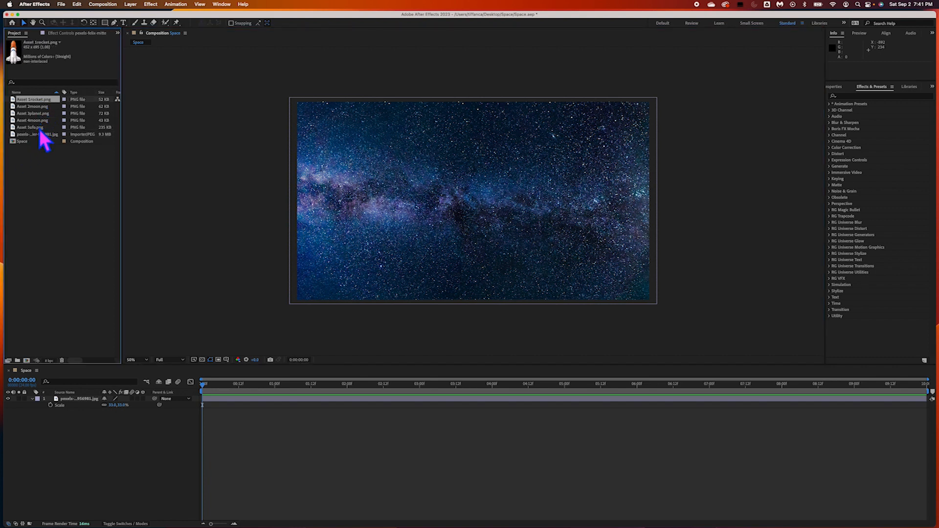
pyautogui.keyDown('shift'); pyautogui.click(40, 128); pyautogui.keyUp('shift')
pyautogui.moveTo(38, 128); pyautogui.dragTo(83, 400)
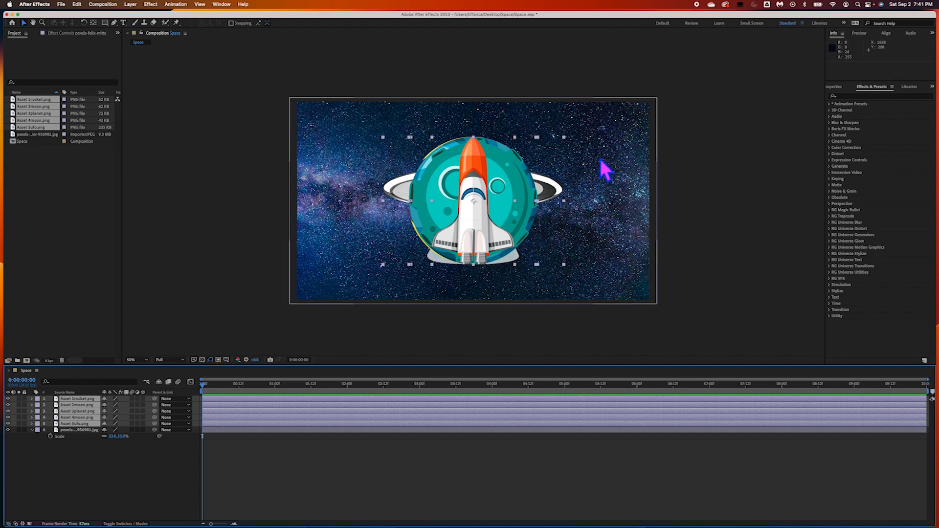
# Step: Spread out the stacked artwork in the frame: rocket to the far right, teal moon to the lower left, blue planet to the upper right
pyautogui.click(691, 155)
pyautogui.moveTo(483, 239); pyautogui.dragTo(603, 210)
pyautogui.moveTo(499, 207); pyautogui.dragTo(382, 236)
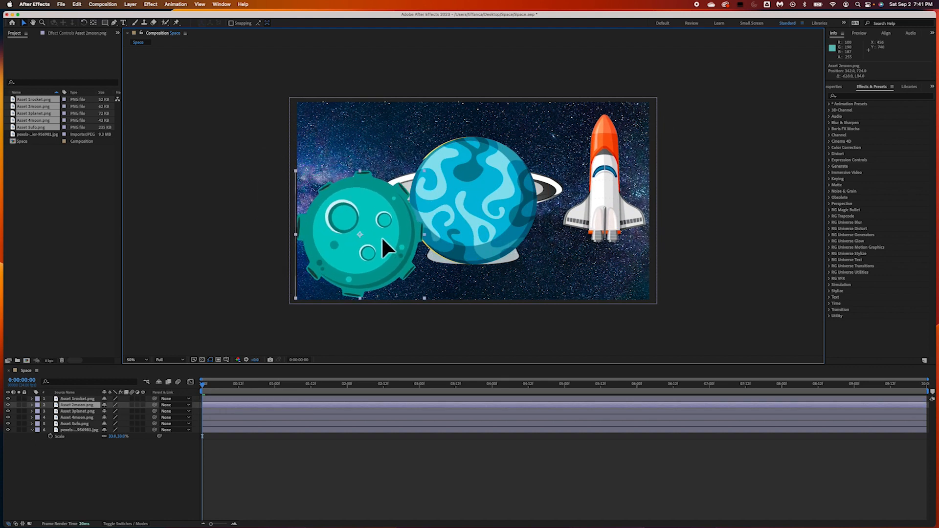
pyautogui.moveTo(499, 217); pyautogui.dragTo(522, 195)
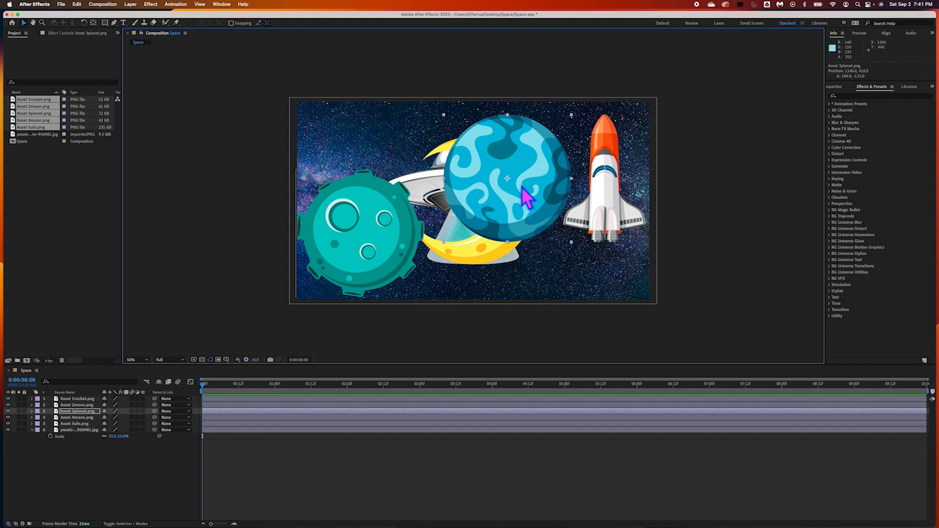
pyautogui.moveTo(519, 186); pyautogui.dragTo(538, 210)
pyautogui.moveTo(578, 182)
pyautogui.mouseDown()
pyautogui.moveTo(650, 157)
pyautogui.moveTo(558, 182)
pyautogui.moveTo(608, 183)
pyautogui.moveTo(555, 221)
pyautogui.moveTo(582, 159)
pyautogui.moveTo(571, 145)
pyautogui.moveTo(597, 157)
pyautogui.moveTo(597, 169)
pyautogui.moveTo(552, 219)
pyautogui.moveTo(506, 203)
pyautogui.moveTo(570, 155)
pyautogui.moveTo(591, 170)
pyautogui.moveTo(582, 182)
pyautogui.moveTo(592, 182)
pyautogui.mouseUp()
pyautogui.click(127, 471)
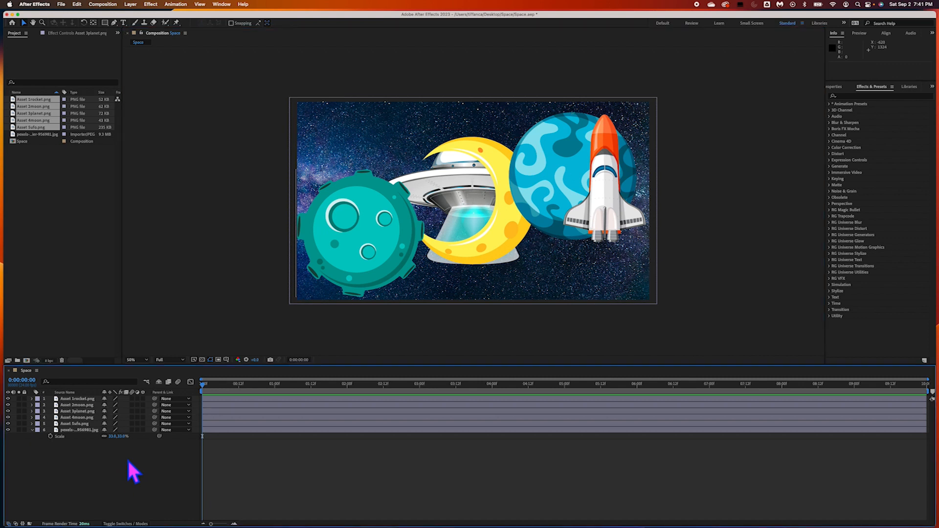
# Step: Scale the teal moon layer to 57% and place it in the lower-left corner of the frame
pyautogui.click(85, 400)
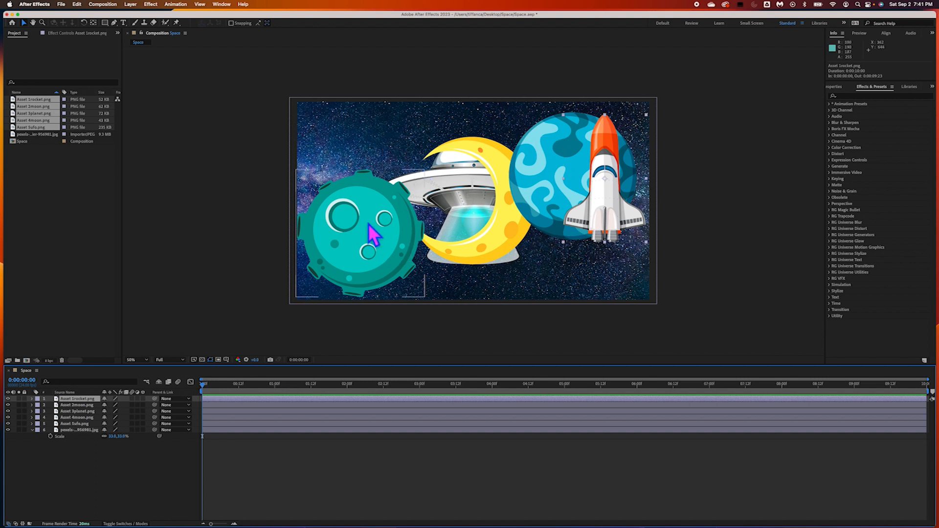
pyautogui.moveTo(369, 226); pyautogui.dragTo(370, 217)
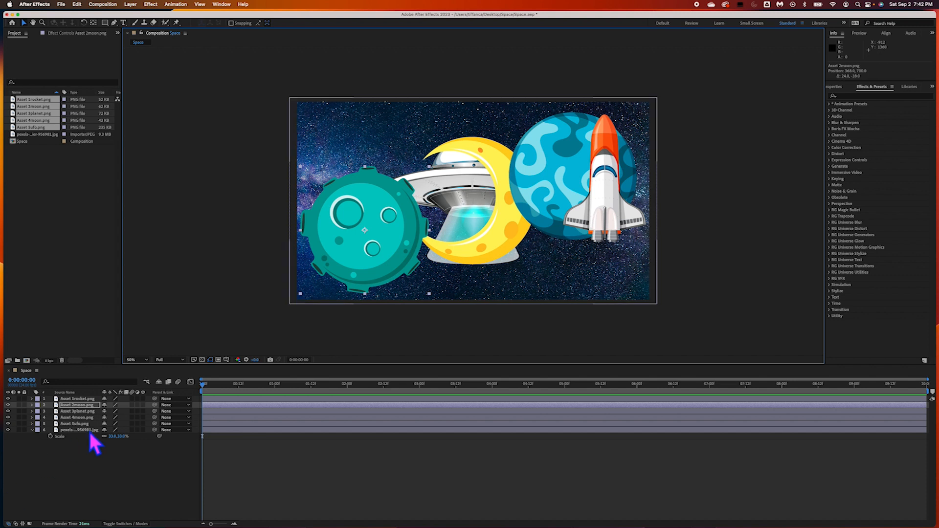
pyautogui.click(73, 449)
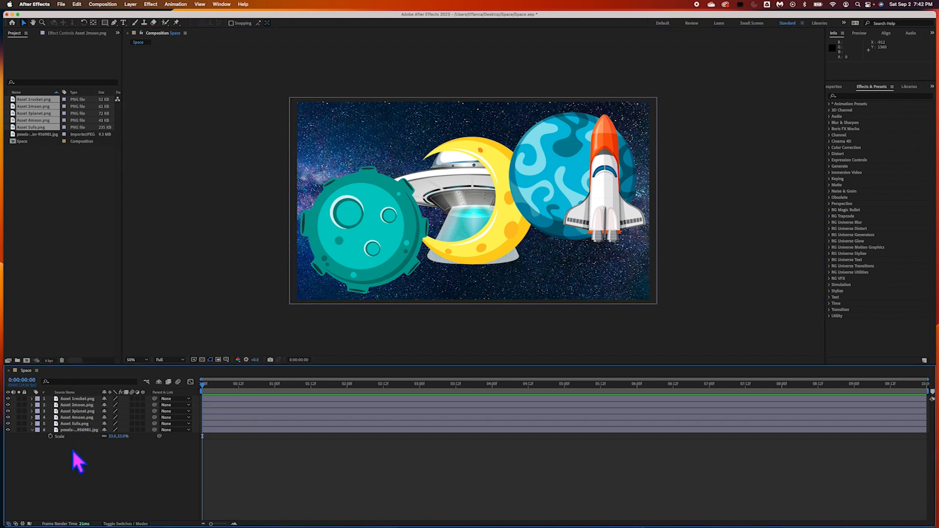
pyautogui.click(76, 406)
pyautogui.press('s')
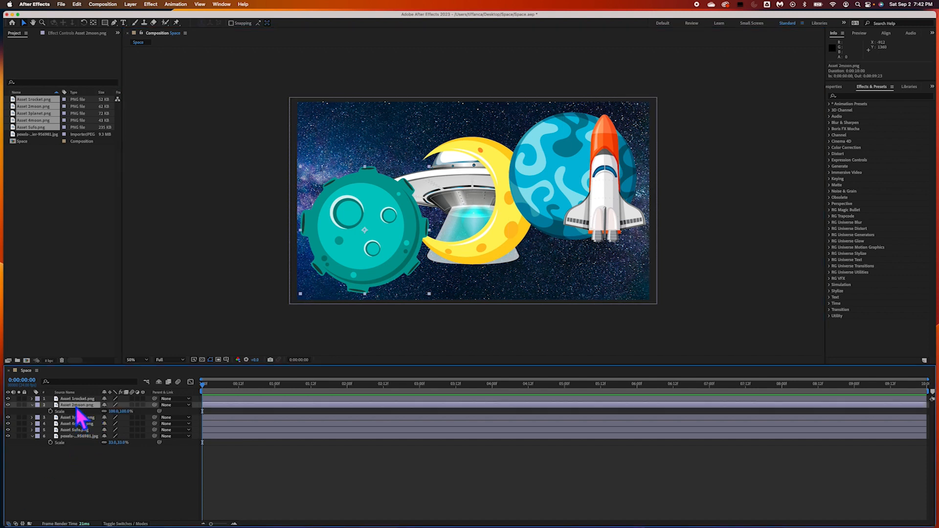
pyautogui.moveTo(118, 411); pyautogui.dragTo(94, 409)
pyautogui.moveTo(371, 231); pyautogui.dragTo(357, 251)
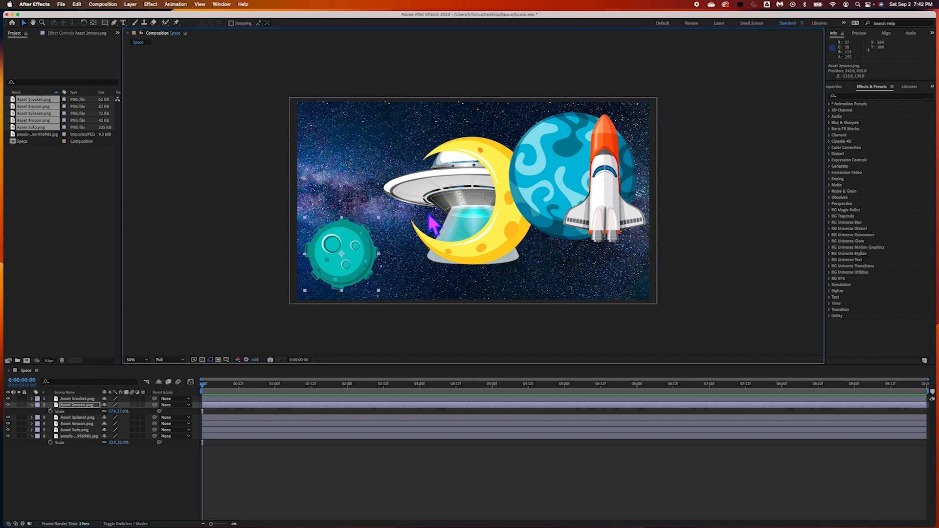
# Step: Scale the rocket layer down to 67%
pyautogui.click(508, 207)
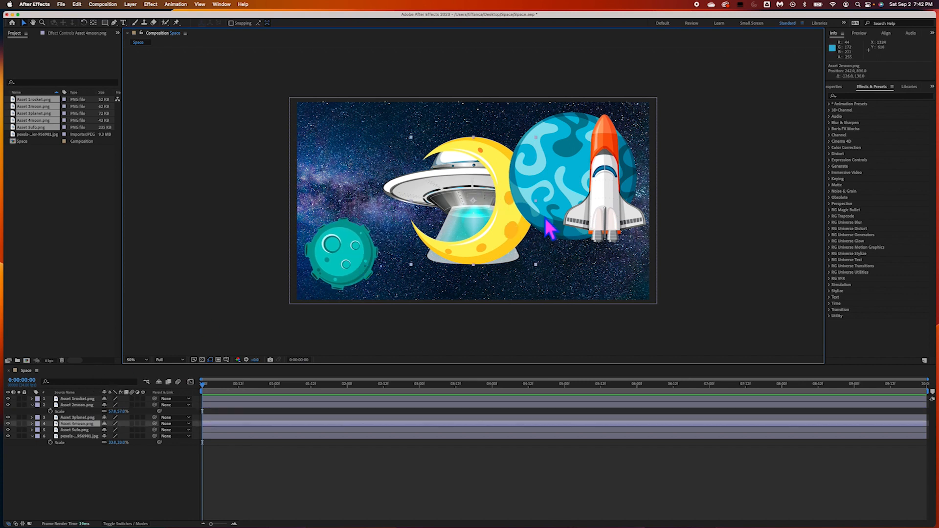
pyautogui.click(606, 157)
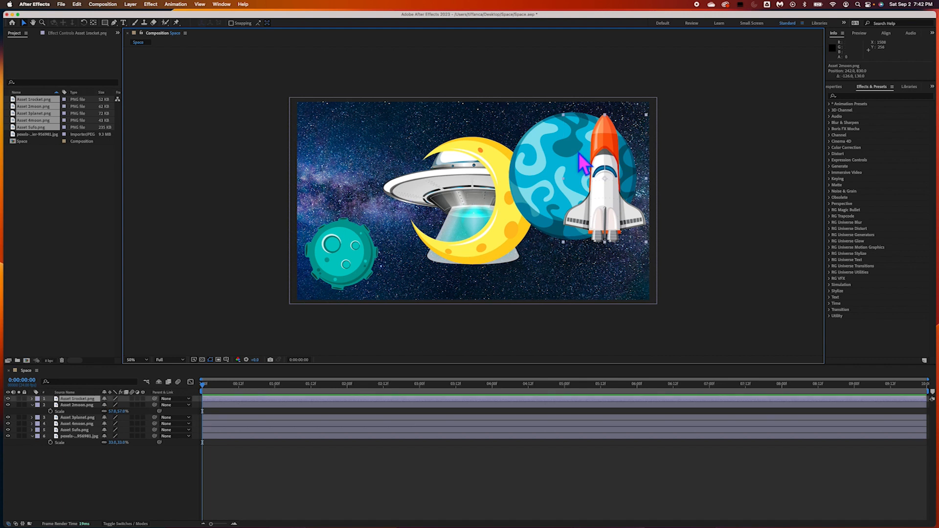
pyautogui.click(535, 170)
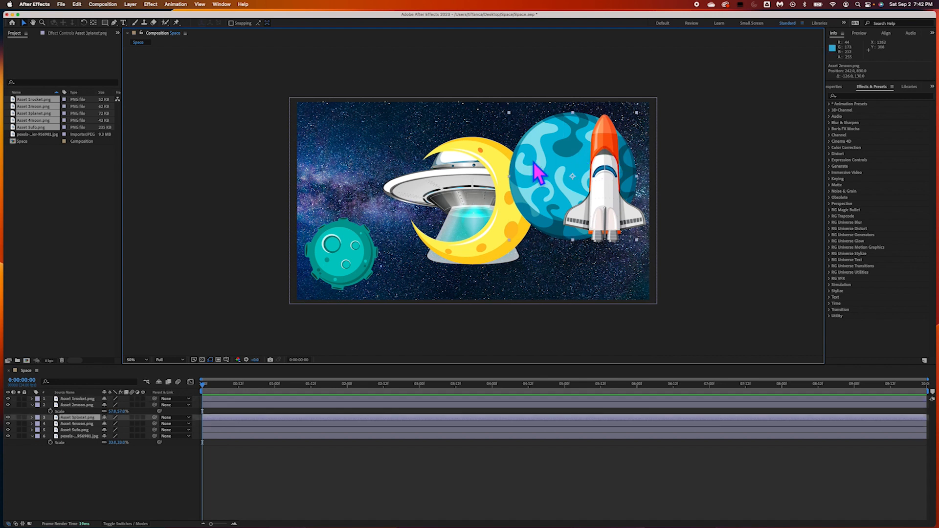
pyautogui.click(78, 400)
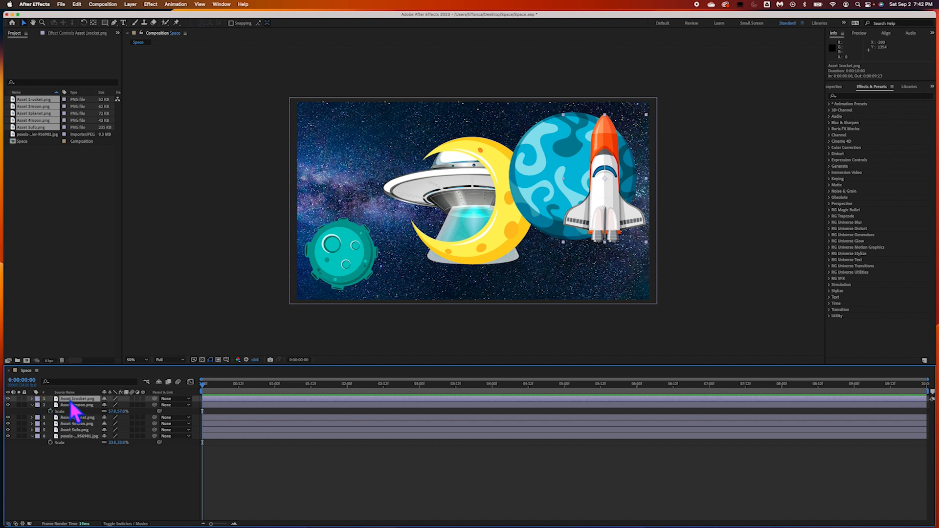
pyautogui.press('s')
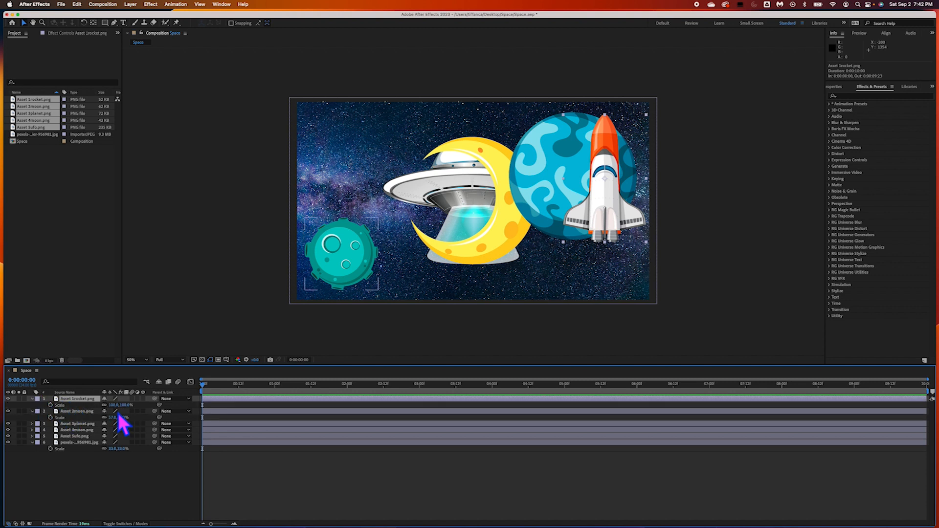
pyautogui.moveTo(120, 406); pyautogui.dragTo(106, 406)
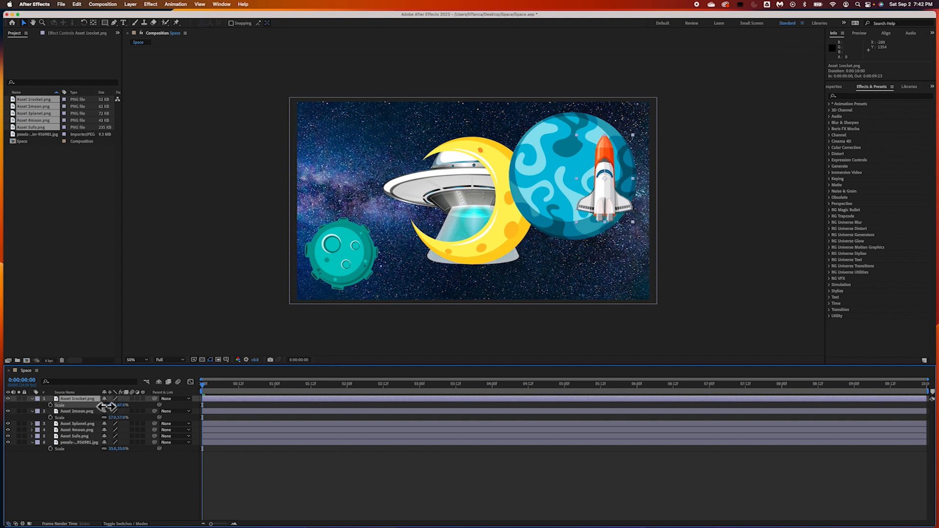
# Step: Scale the yellow crescent moon layer to 63% and the UFO layer to 57%
pyautogui.click(75, 425)
pyautogui.click(75, 430)
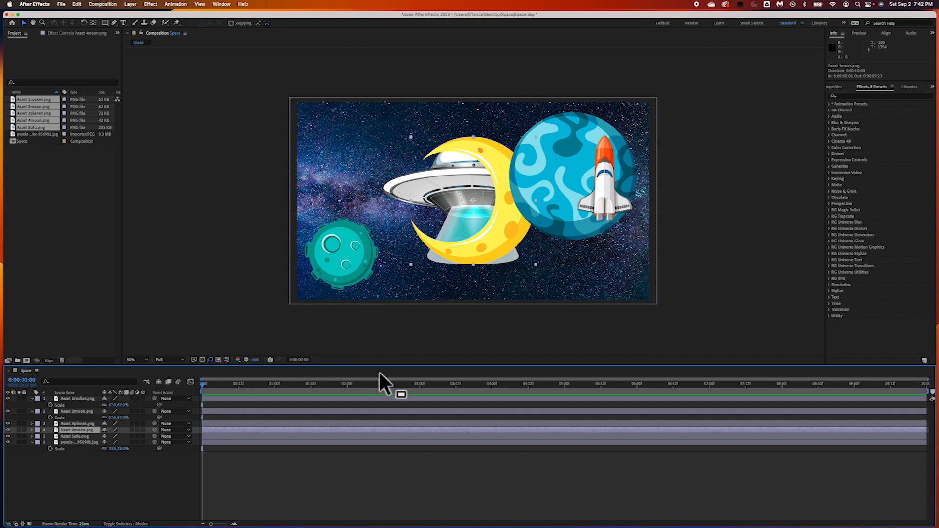
pyautogui.press('s')
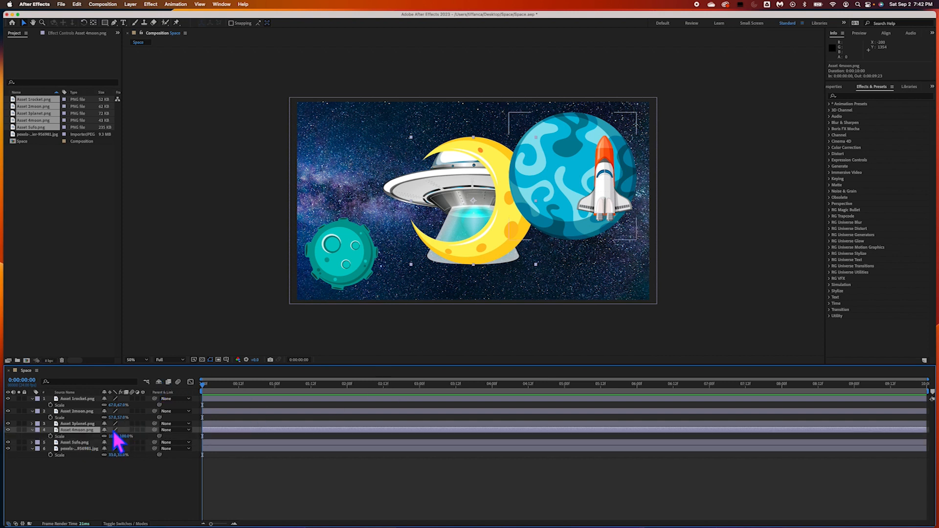
pyautogui.moveTo(116, 435); pyautogui.dragTo(102, 438)
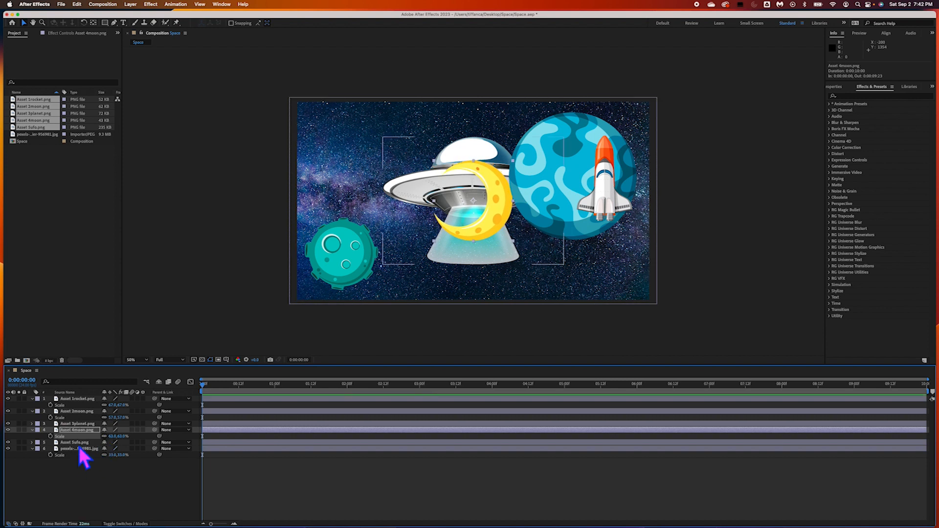
pyautogui.click(78, 443)
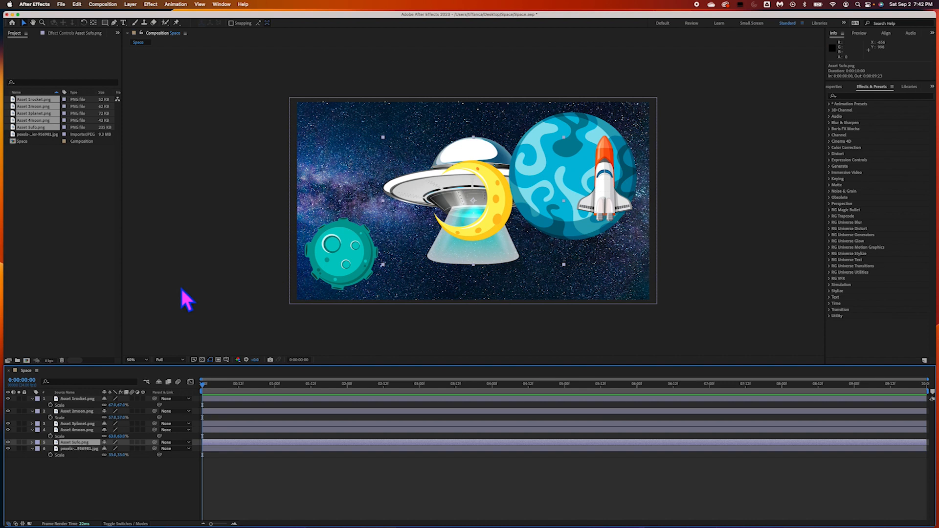
pyautogui.press('s')
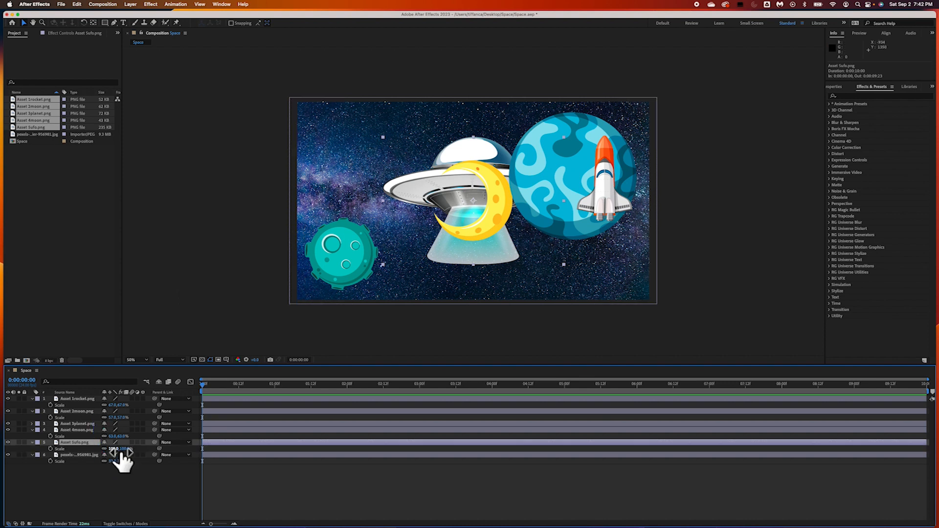
pyautogui.moveTo(119, 451); pyautogui.dragTo(99, 450)
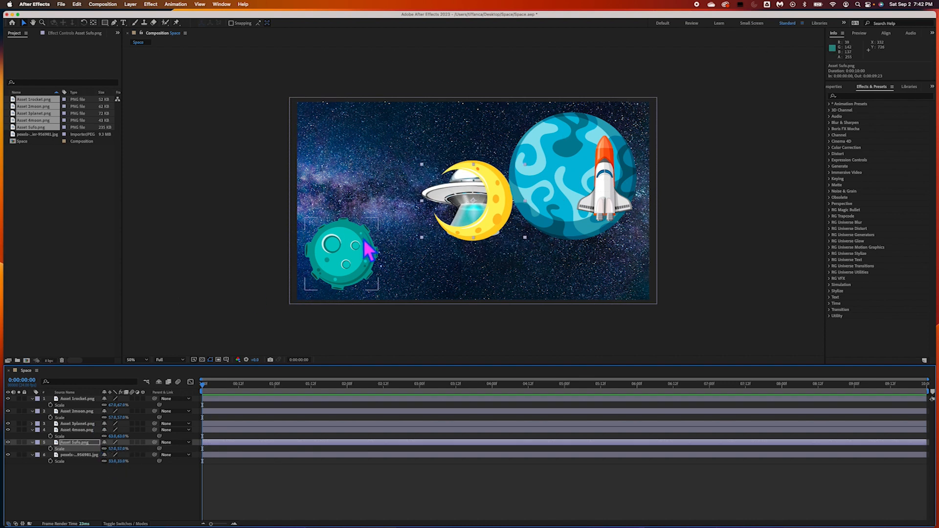
# Step: Separate the overlapping objects: UFO to the upper left, rocket to the lower right, crescent moon to the lower middle of the frame
pyautogui.moveTo(466, 193); pyautogui.dragTo(374, 145)
pyautogui.moveTo(602, 178); pyautogui.dragTo(614, 234)
pyautogui.moveTo(494, 196); pyautogui.dragTo(449, 243)
# Step: Move the blue planet to the upper middle of the frame, clear of the rocket, and scale it to 58%
pyautogui.moveTo(591, 192); pyautogui.dragTo(536, 174)
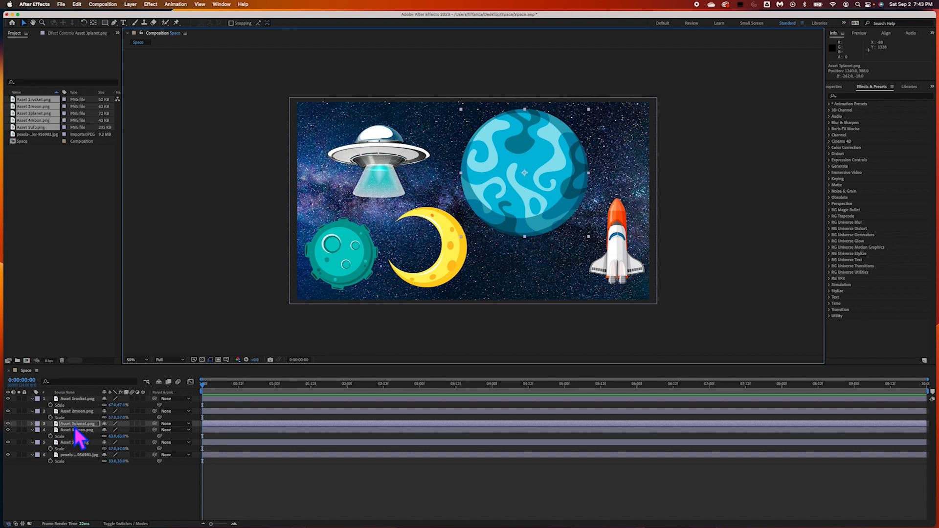
pyautogui.press('s')
pyautogui.moveTo(120, 431); pyautogui.dragTo(103, 432)
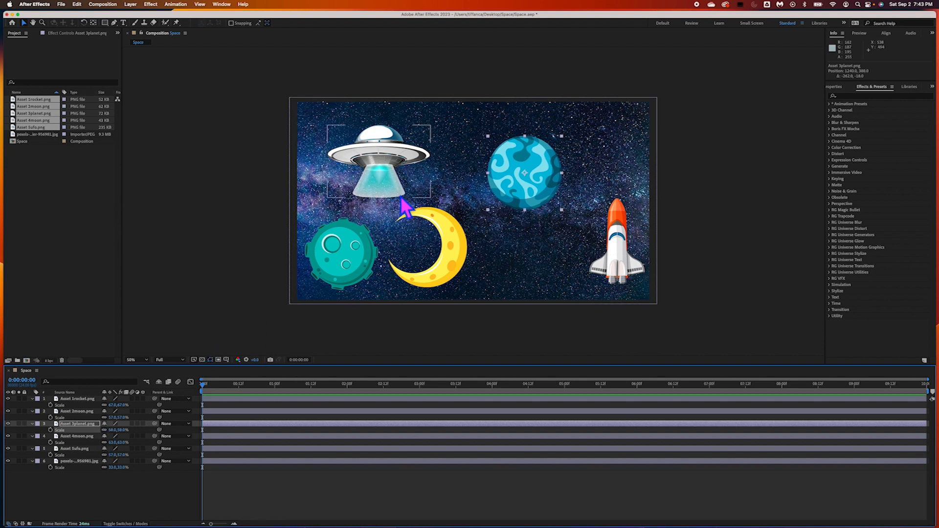
# Step: Swap the rocket and the UFO so the rocket sits in the frame's upper left and the UFO in the lower right
pyautogui.moveTo(397, 183); pyautogui.dragTo(347, 143)
pyautogui.moveTo(379, 174)
pyautogui.mouseDown()
pyautogui.moveTo(353, 179)
pyautogui.moveTo(385, 180)
pyautogui.mouseUp()
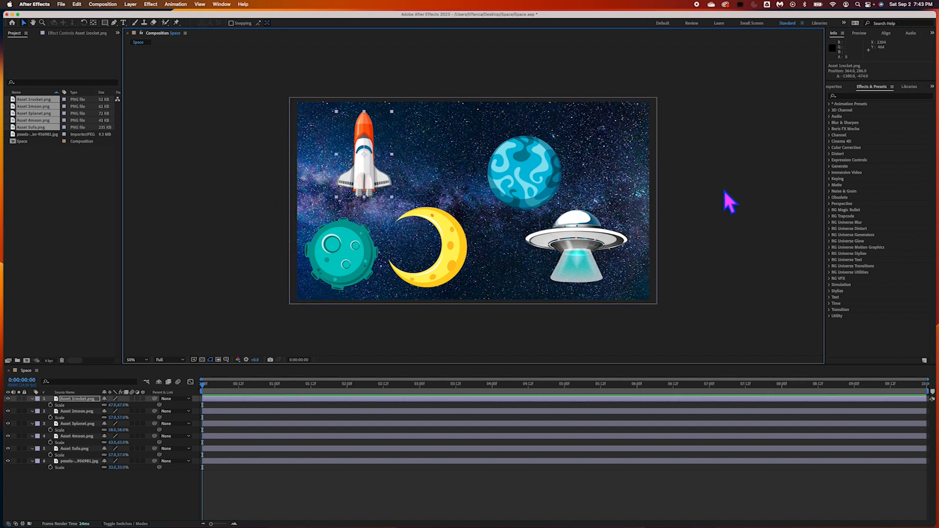
pyautogui.click(573, 249)
pyautogui.moveTo(571, 244)
pyautogui.mouseDown()
pyautogui.moveTo(566, 315)
pyautogui.moveTo(579, 350)
pyautogui.moveTo(574, 249)
pyautogui.moveTo(569, 344)
pyautogui.moveTo(571, 239)
pyautogui.moveTo(573, 259)
pyautogui.mouseUp()
# Step: Move the blue planet to the upper right above the UFO and the crescent moon to the upper centre, and nudge the teal moon
pyautogui.moveTo(530, 186); pyautogui.dragTo(593, 165)
pyautogui.moveTo(460, 252); pyautogui.dragTo(485, 176)
pyautogui.moveTo(354, 241); pyautogui.dragTo(358, 243)
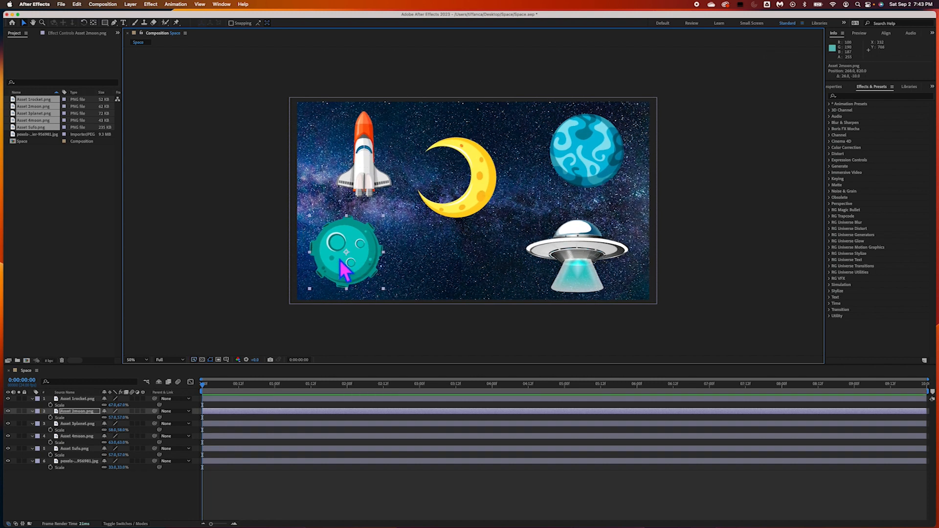
# Step: Scale the teal moon down to 37%, and fine-tune the positions of the teal moon and the crescent moon
pyautogui.moveTo(116, 418); pyautogui.dragTo(108, 419)
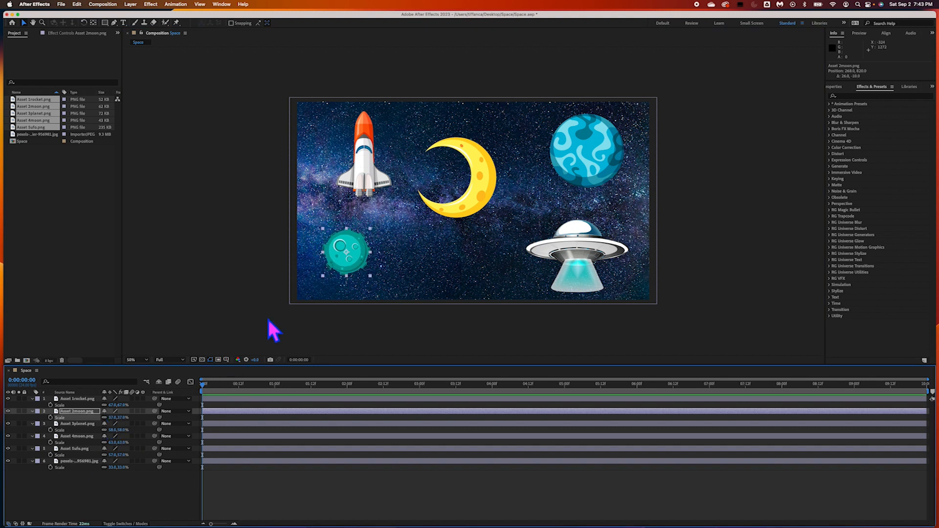
pyautogui.moveTo(360, 255)
pyautogui.mouseDown()
pyautogui.moveTo(351, 260)
pyautogui.moveTo(359, 258)
pyautogui.mouseUp()
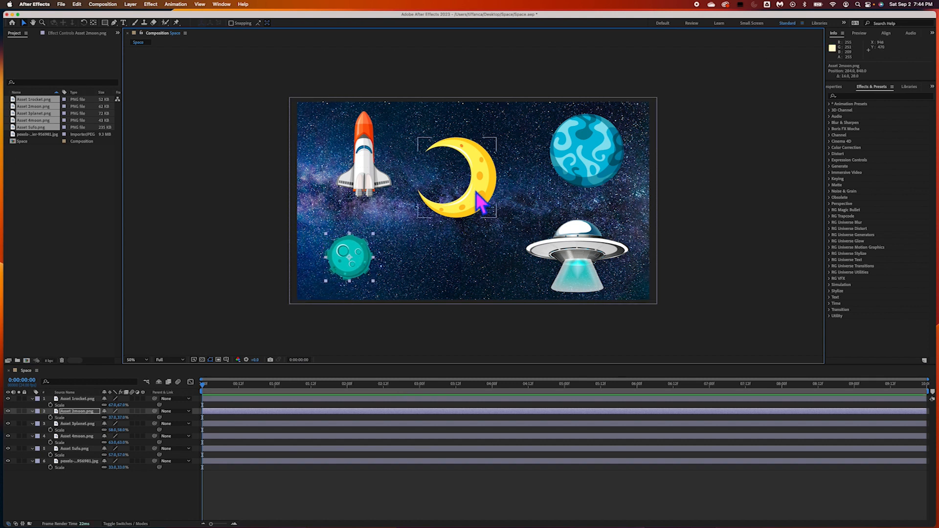
pyautogui.moveTo(477, 192); pyautogui.dragTo(477, 189)
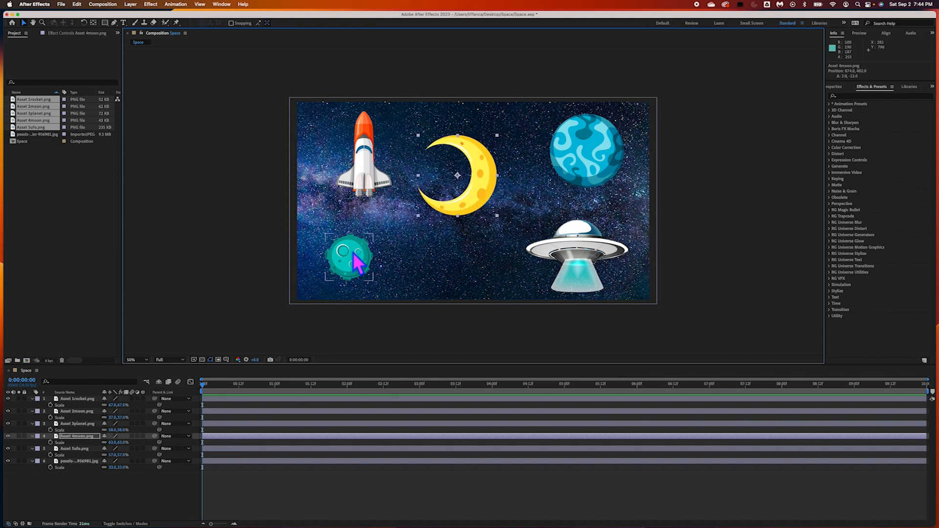
# Step: Lower the teal moon layer's opacity to 71%
pyautogui.click(354, 251)
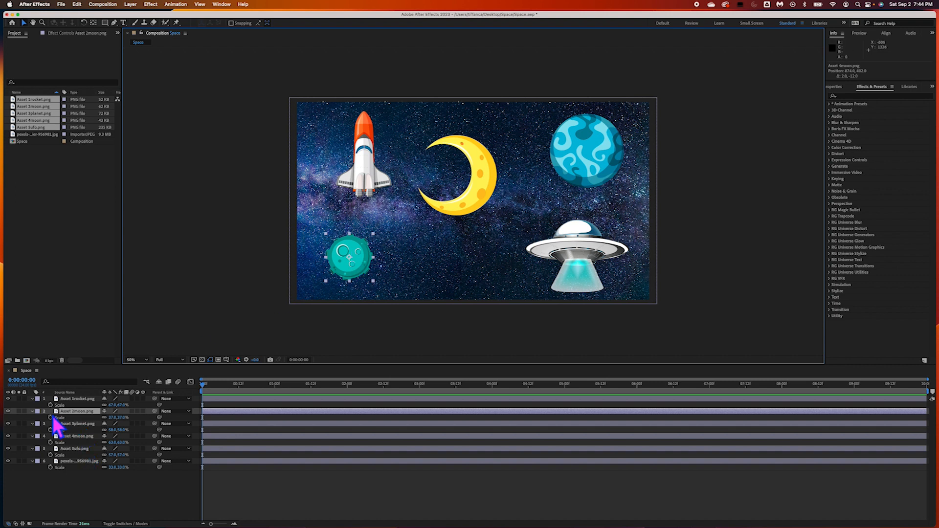
pyautogui.click(35, 412)
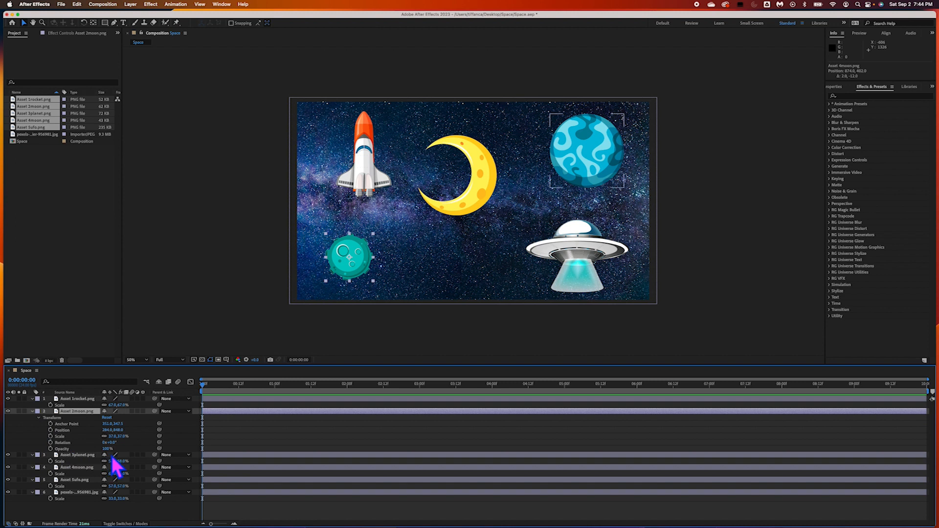
pyautogui.moveTo(113, 453); pyautogui.dragTo(106, 452)
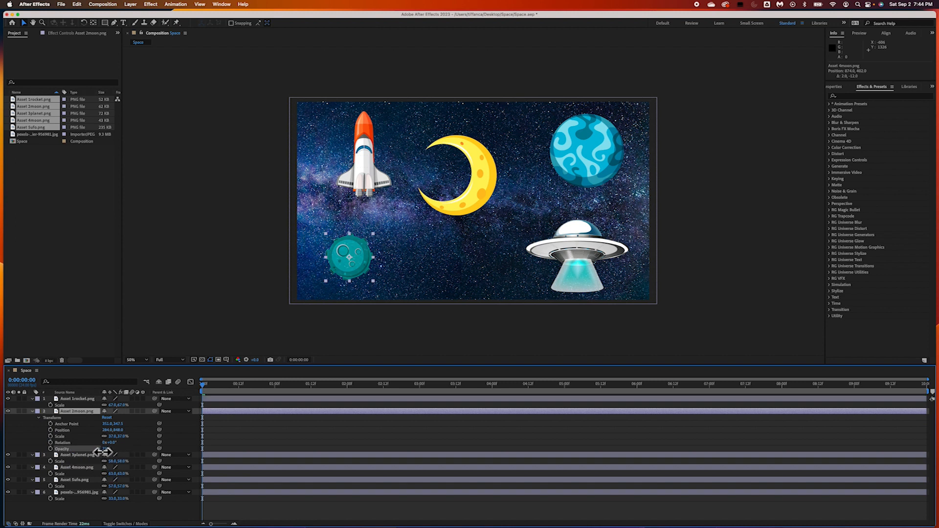
pyautogui.click(299, 436)
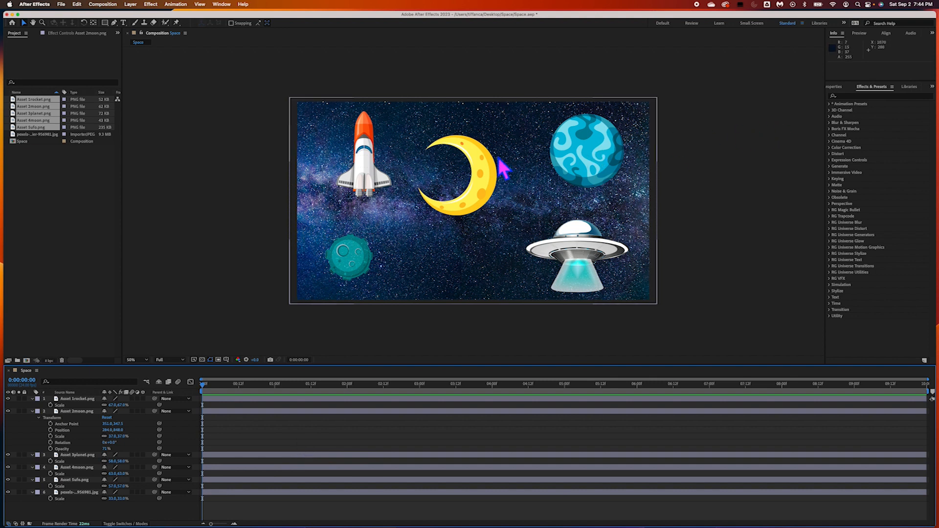
# Step: Scale the blue planet layer down to 44% and lower its opacity to 71%
pyautogui.click(603, 146)
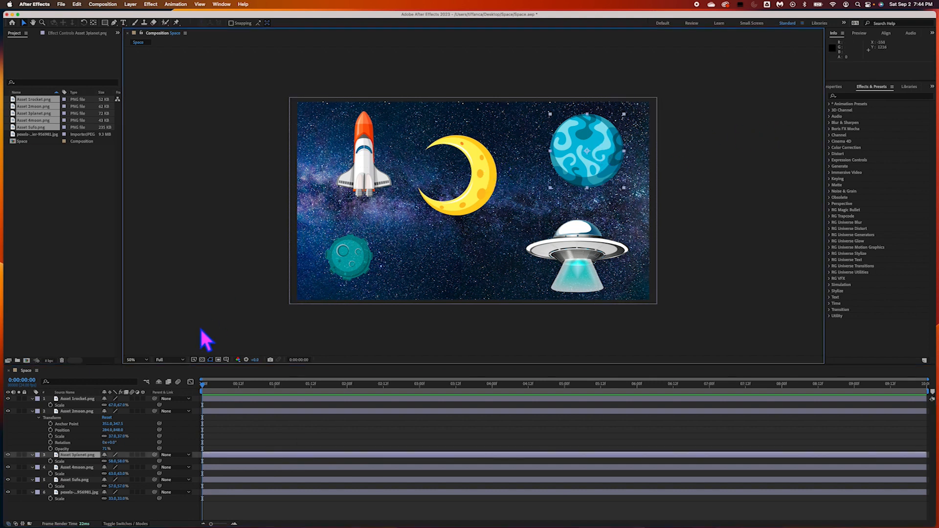
pyautogui.moveTo(115, 462); pyautogui.dragTo(112, 463)
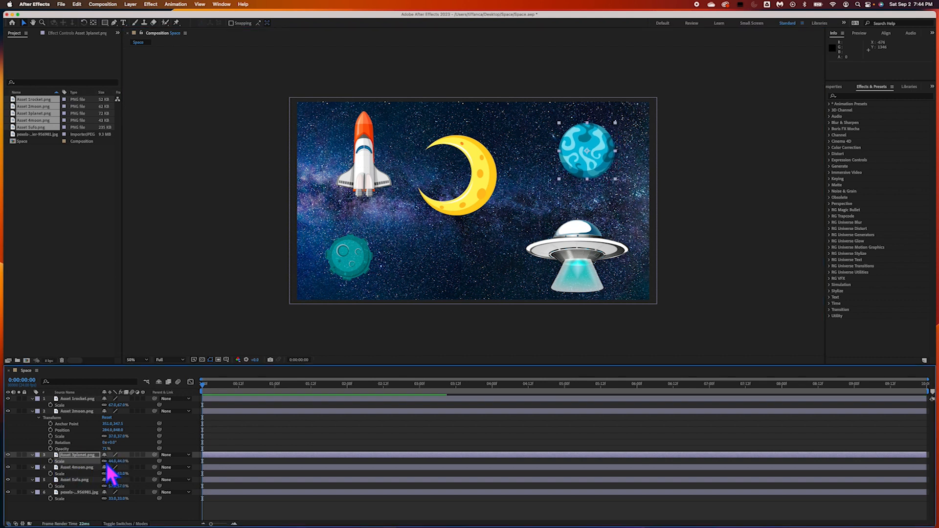
pyautogui.click(37, 457)
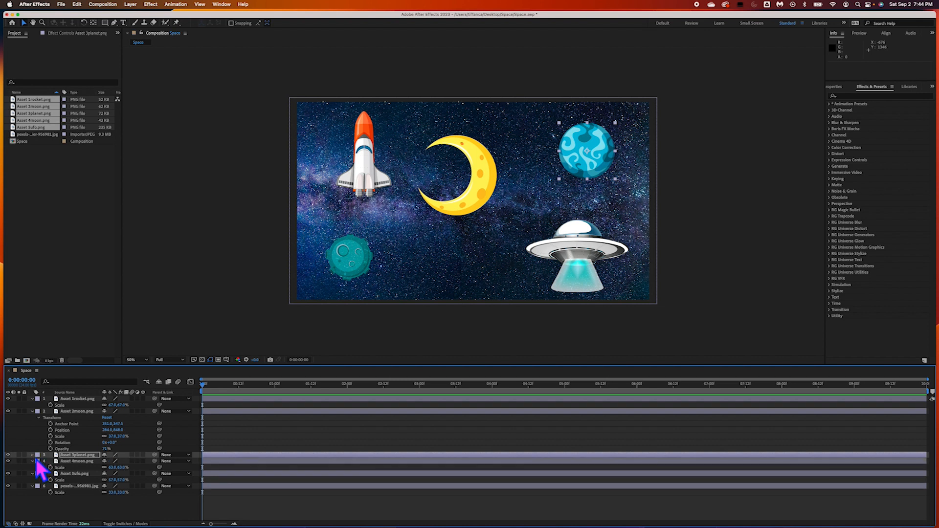
pyautogui.click(36, 458)
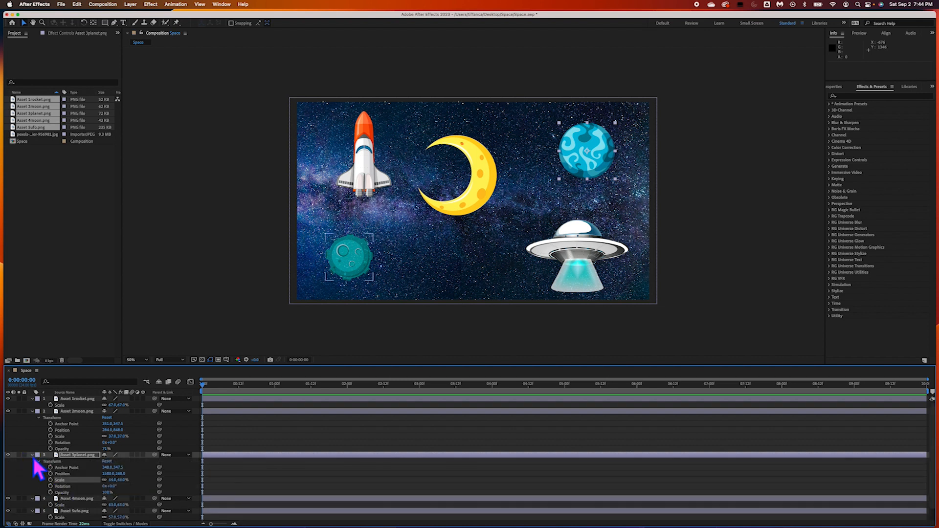
pyautogui.moveTo(113, 495); pyautogui.dragTo(104, 495)
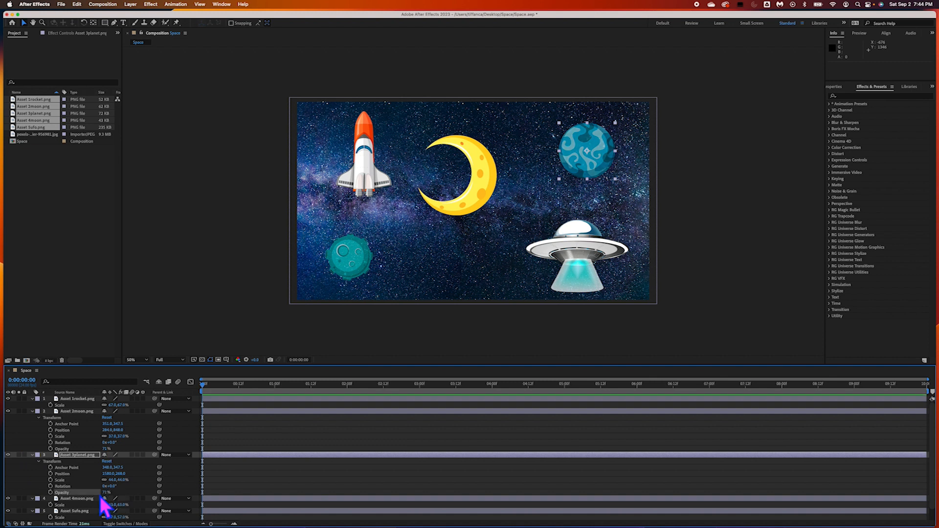
pyautogui.click(484, 325)
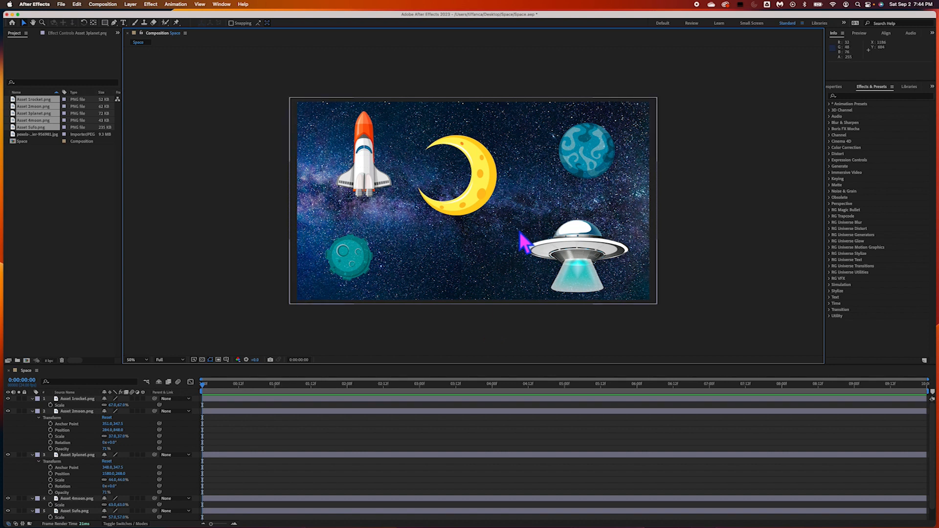
# Step: Nudge the crescent moon slightly right to about 928, 394, and collapse the rocket, teal moon and blue planet layers' properties
pyautogui.moveTo(471, 191); pyautogui.dragTo(487, 187)
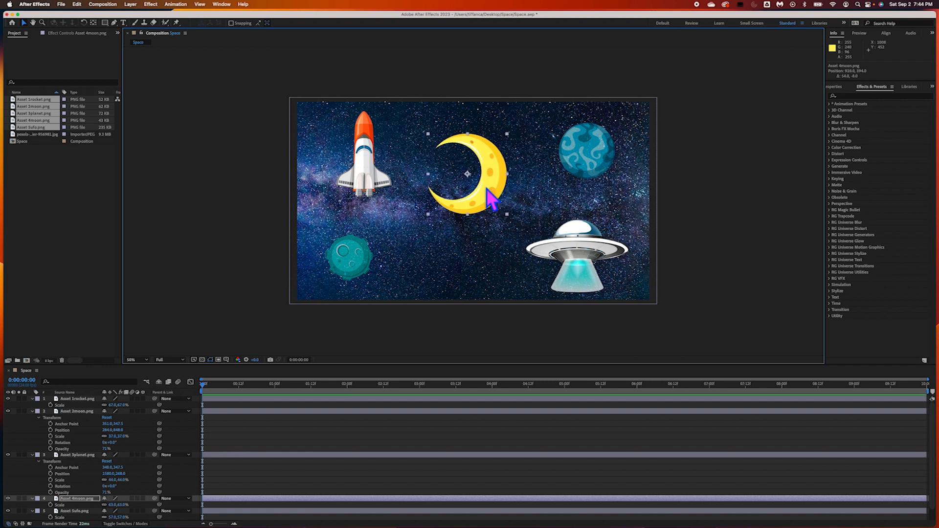
pyautogui.click(351, 260)
pyautogui.click(583, 153)
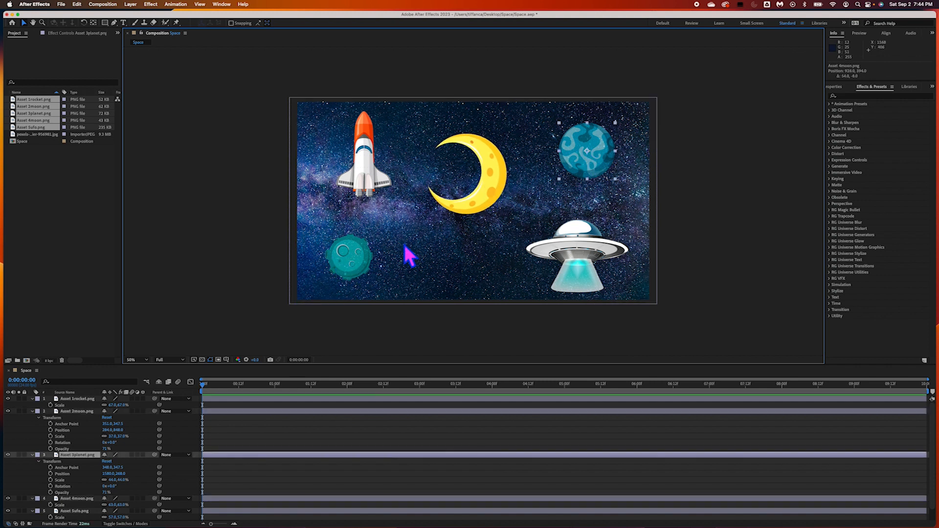
pyautogui.click(33, 411)
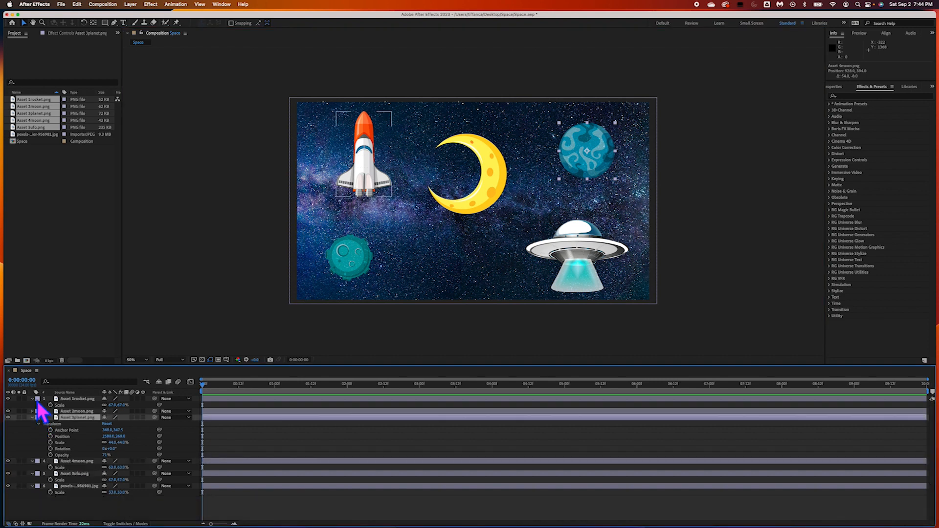
pyautogui.click(32, 398)
pyautogui.click(32, 411)
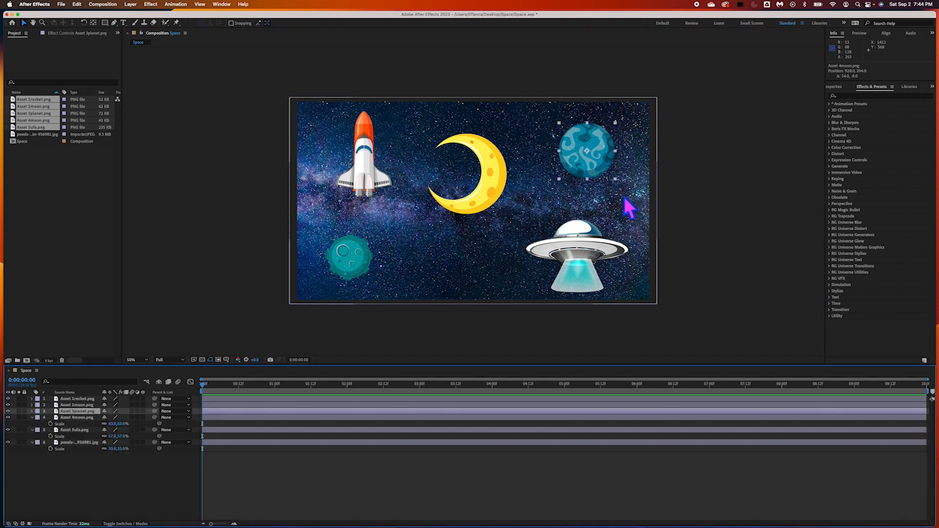
# Step: Find the "wiggle" presets and apply Wiggle - rotation to the blue planet and the teal moon
pyautogui.click(863, 98)
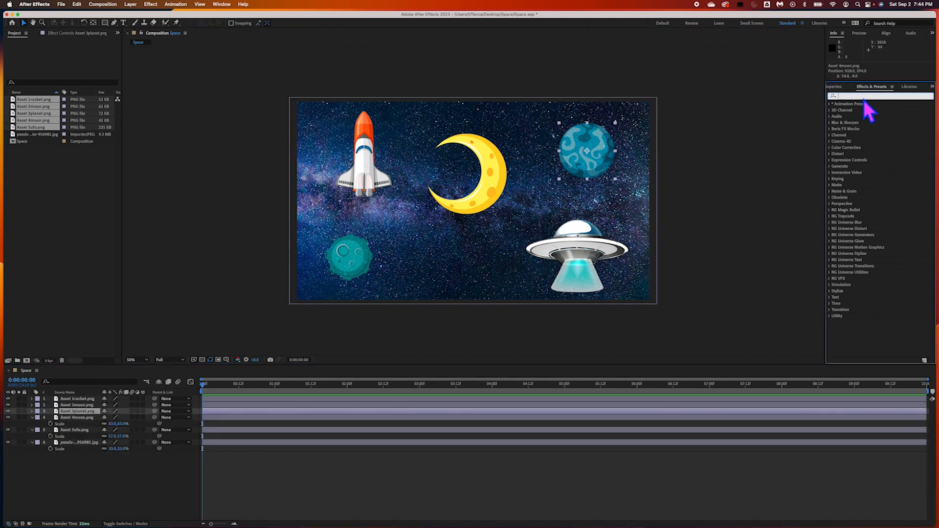
pyautogui.write('wiggl')
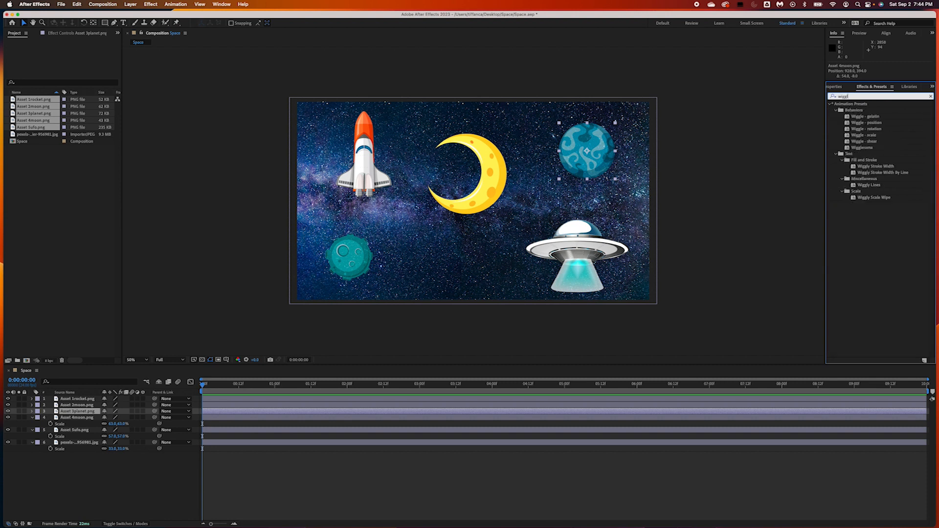
pyautogui.write('e')
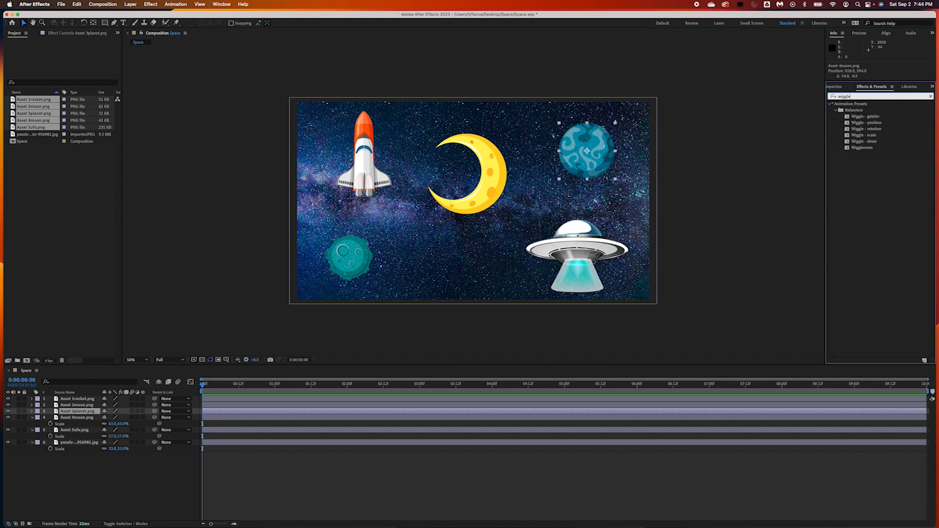
pyautogui.click(878, 129)
pyautogui.moveTo(859, 131); pyautogui.dragTo(594, 150)
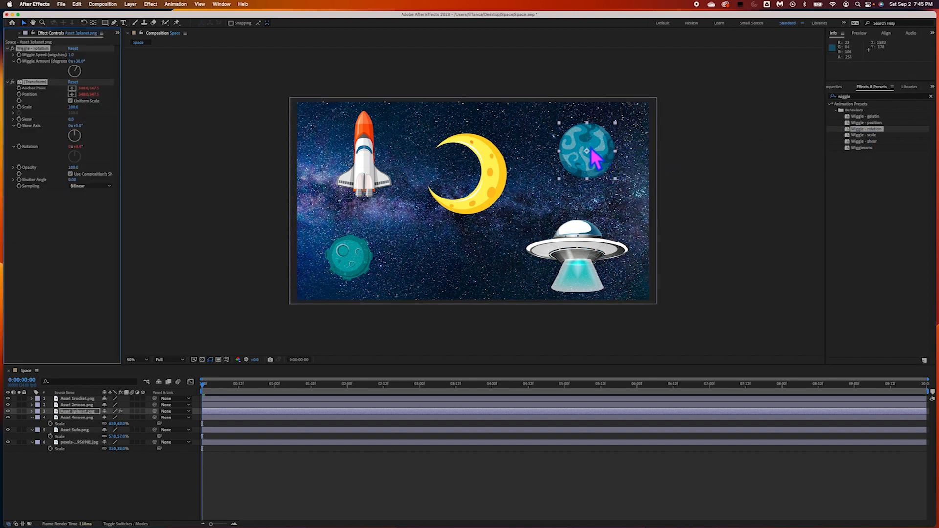
pyautogui.moveTo(859, 131); pyautogui.dragTo(354, 260)
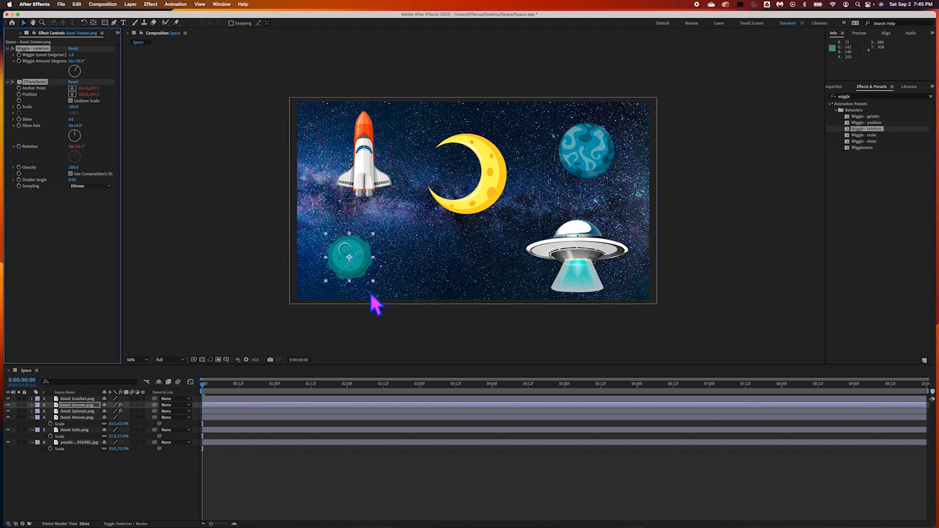
# Step: Preview the wiggle, and set the teal moon's Wiggle Amount to 12° and its Wiggle Speed to 0.5
pyautogui.moveTo(206, 388); pyautogui.dragTo(469, 368)
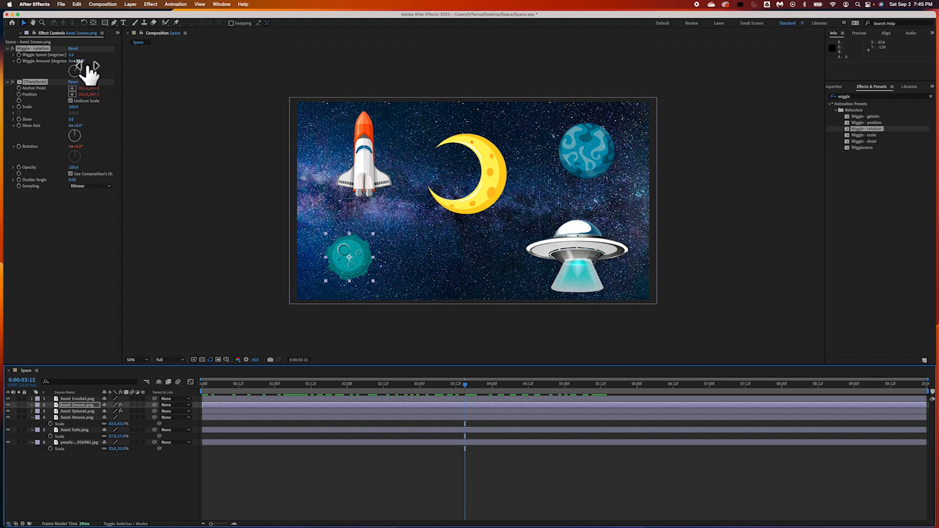
pyautogui.moveTo(467, 385); pyautogui.dragTo(328, 395)
pyautogui.click(88, 406)
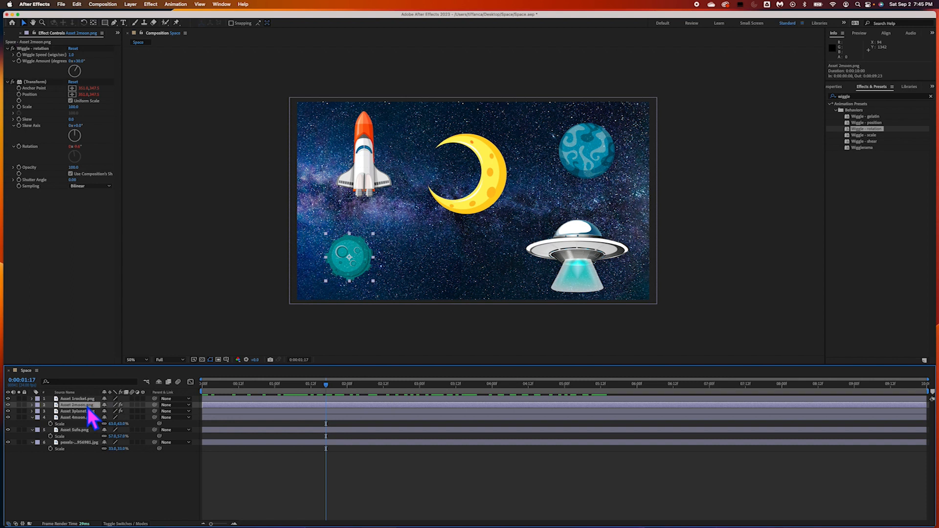
pyautogui.moveTo(79, 70); pyautogui.dragTo(81, 70)
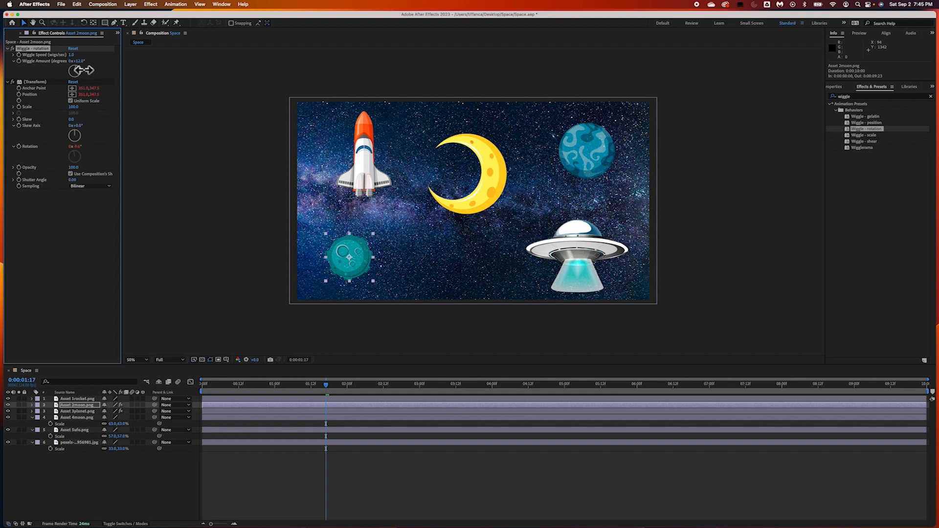
pyautogui.moveTo(80, 60); pyautogui.dragTo(76, 62)
pyautogui.click(72, 55)
pyautogui.write('0.5')
pyautogui.press('Return')
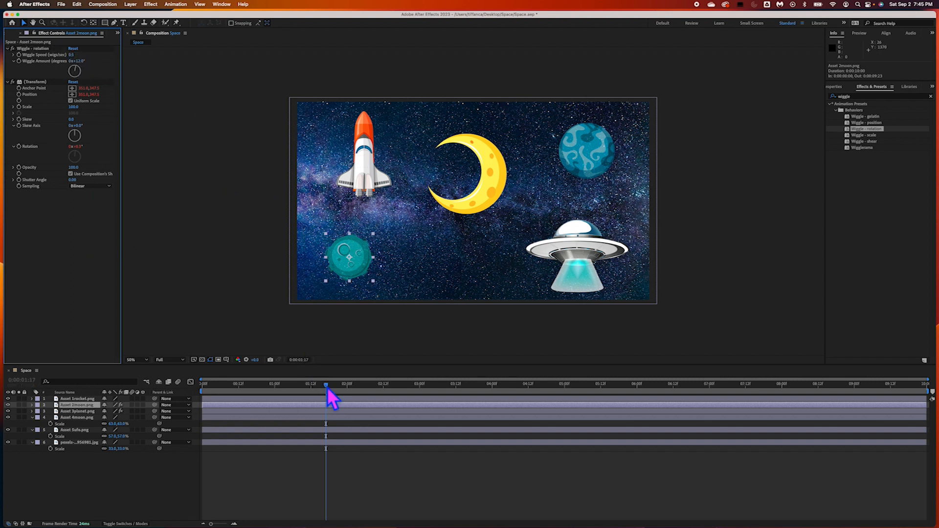
pyautogui.moveTo(328, 387); pyautogui.dragTo(219, 406)
# Step: Move the crescent moon down and left to about 704, 646, and start keyframing its Position at 0:00:00:00
pyautogui.moveTo(488, 186)
pyautogui.mouseDown()
pyautogui.moveTo(497, 185)
pyautogui.moveTo(493, 202)
pyautogui.moveTo(498, 191)
pyautogui.mouseUp()
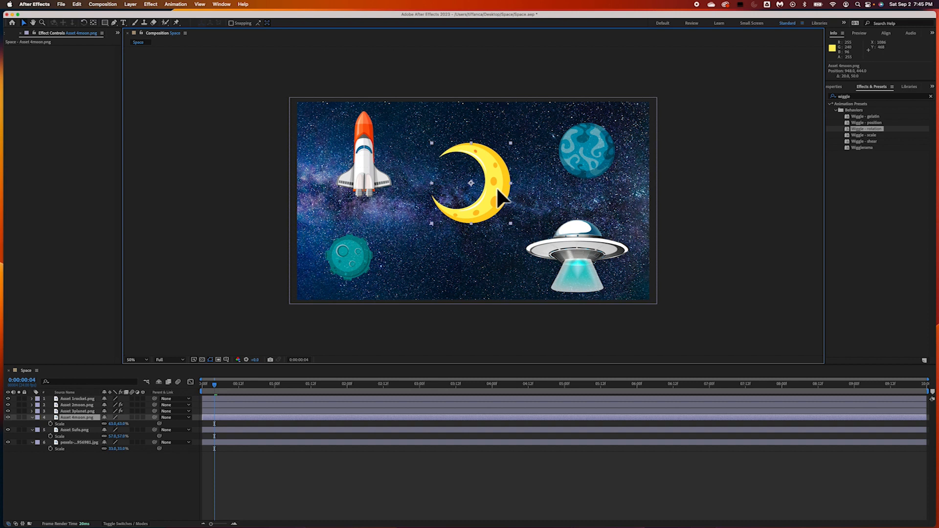
pyautogui.moveTo(496, 188); pyautogui.dragTo(456, 230)
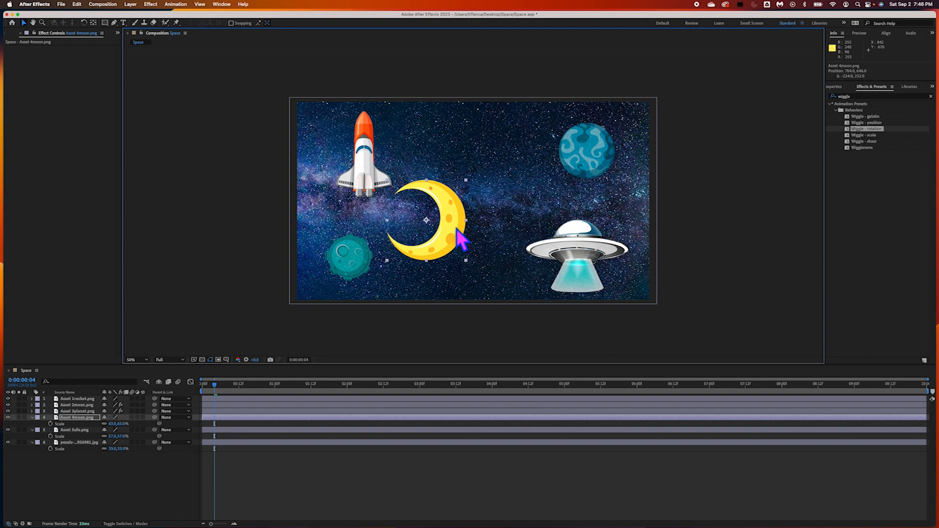
pyautogui.click(128, 465)
pyautogui.click(98, 429)
pyautogui.click(95, 419)
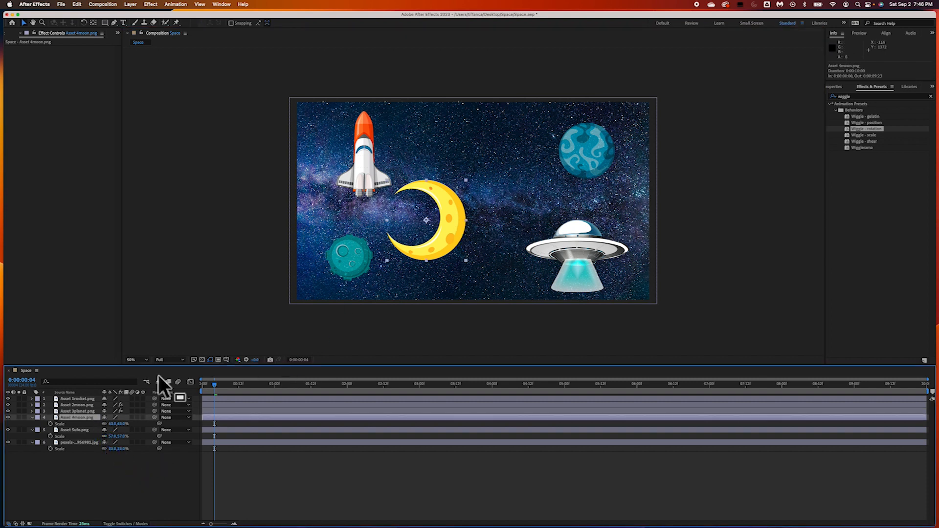
pyautogui.click(35, 419)
pyautogui.click(36, 420)
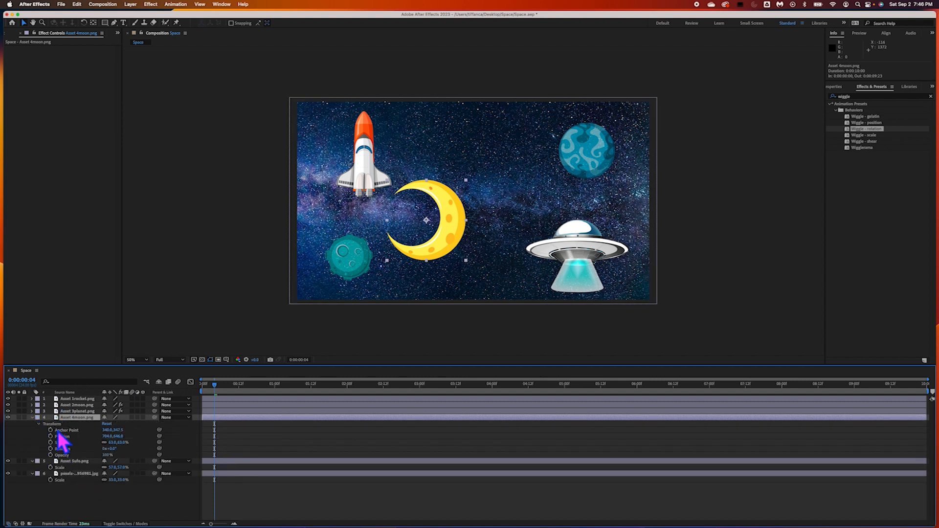
pyautogui.moveTo(218, 386); pyautogui.dragTo(179, 388)
pyautogui.click(51, 436)
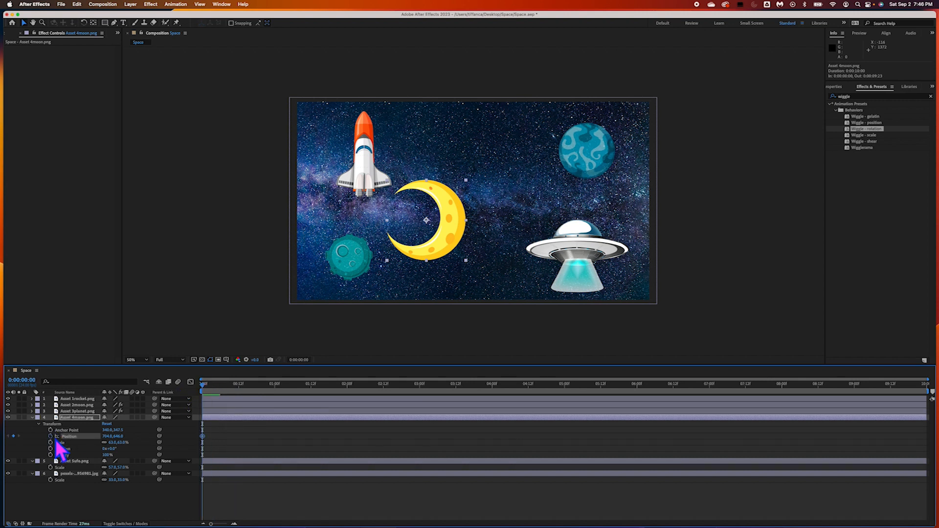
# Step: Add an end Position keyframe at 0:00:09:23 with the crescent moon moved up and right, near the blue planet
pyautogui.moveTo(202, 385); pyautogui.dragTo(934, 447)
pyautogui.moveTo(450, 237); pyautogui.dragTo(527, 200)
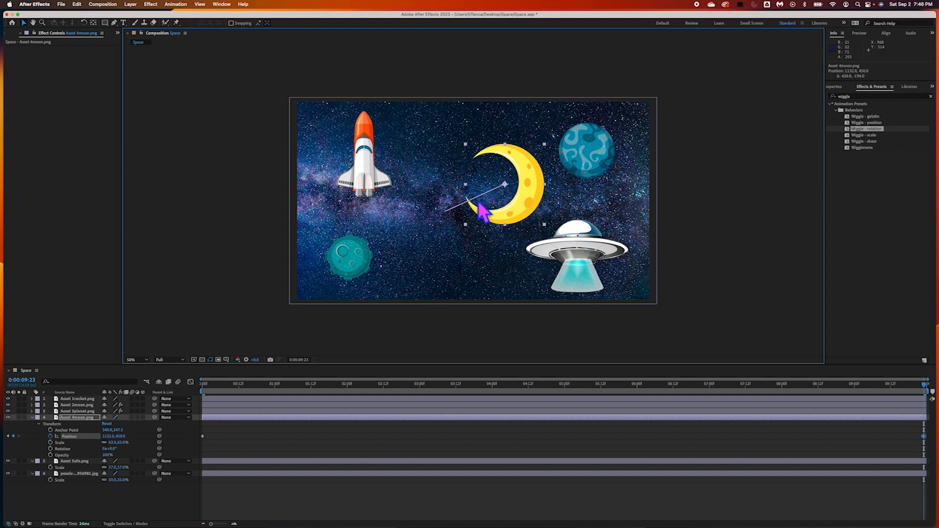
pyautogui.moveTo(479, 212)
pyautogui.mouseDown()
pyautogui.moveTo(469, 201)
pyautogui.moveTo(477, 202)
pyautogui.mouseUp()
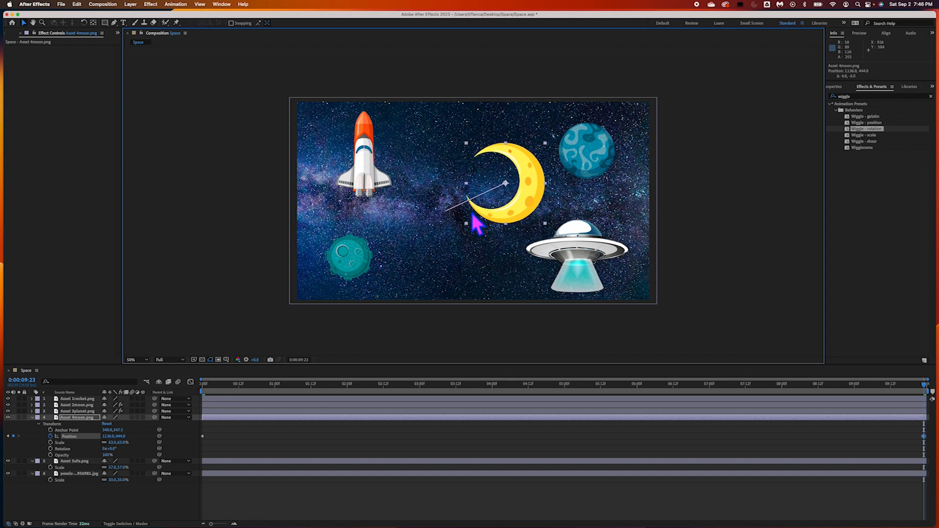
pyautogui.scroll(4, 473, 214)
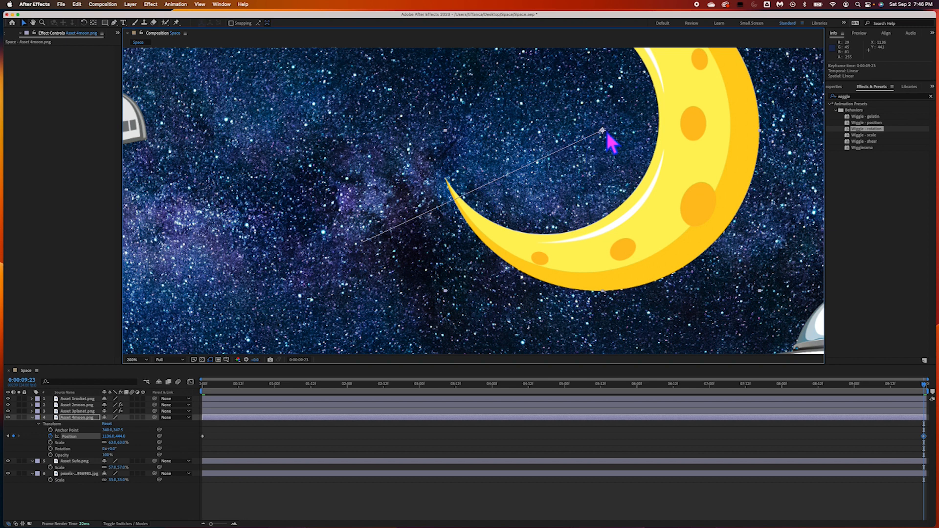
pyautogui.moveTo(602, 132); pyautogui.dragTo(656, 95)
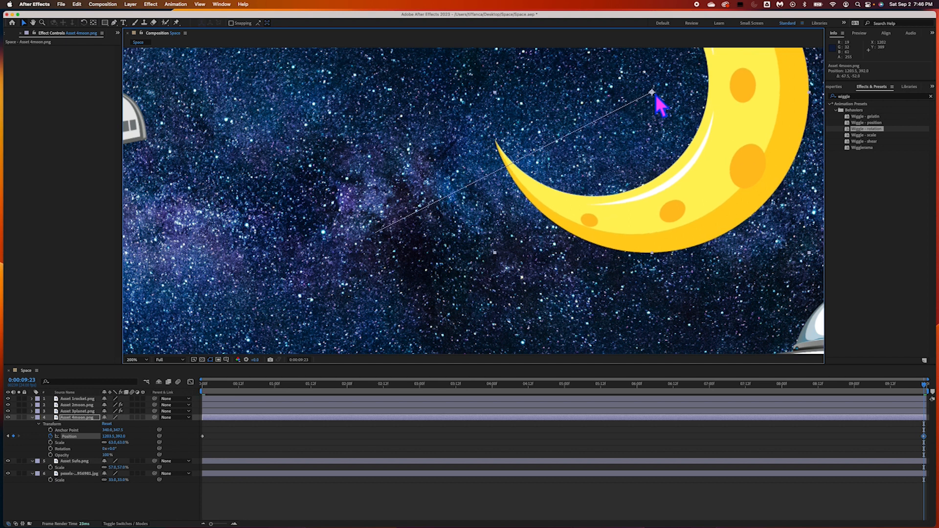
pyautogui.scroll(-3, 655, 95)
pyautogui.scroll(1, 654, 92)
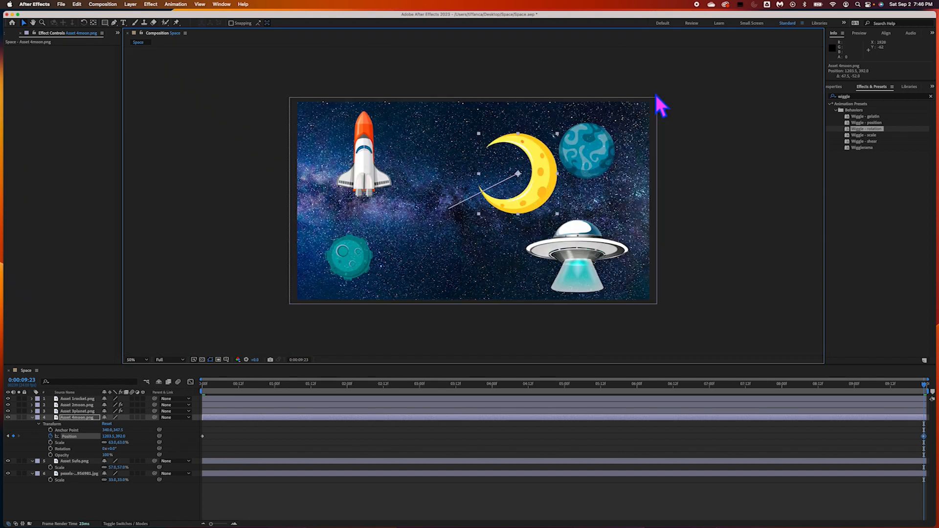
pyautogui.moveTo(538, 175); pyautogui.dragTo(535, 177)
# Step: Add a middle Position keyframe at 0:00:04:21 with the crescent moon raised to about 930.7, 467.7, and preview the motion
pyautogui.moveTo(924, 386); pyautogui.dragTo(558, 440)
pyautogui.click(494, 219)
pyautogui.moveTo(495, 219); pyautogui.dragTo(490, 203)
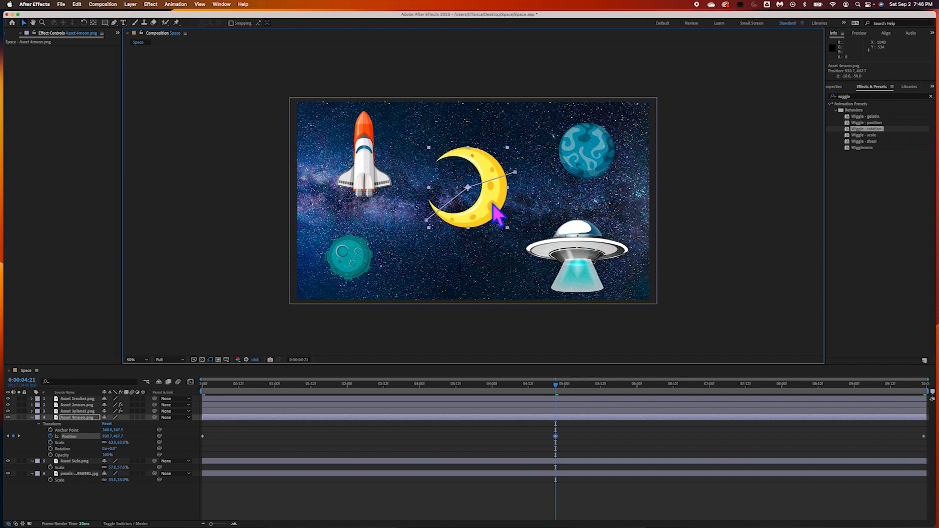
pyautogui.moveTo(559, 389); pyautogui.dragTo(326, 415)
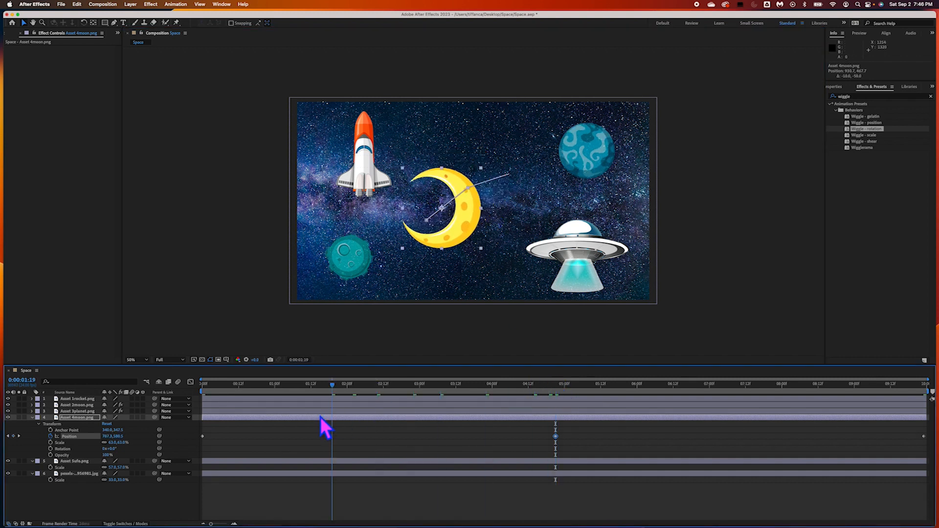
pyautogui.moveTo(429, 388); pyautogui.dragTo(713, 379)
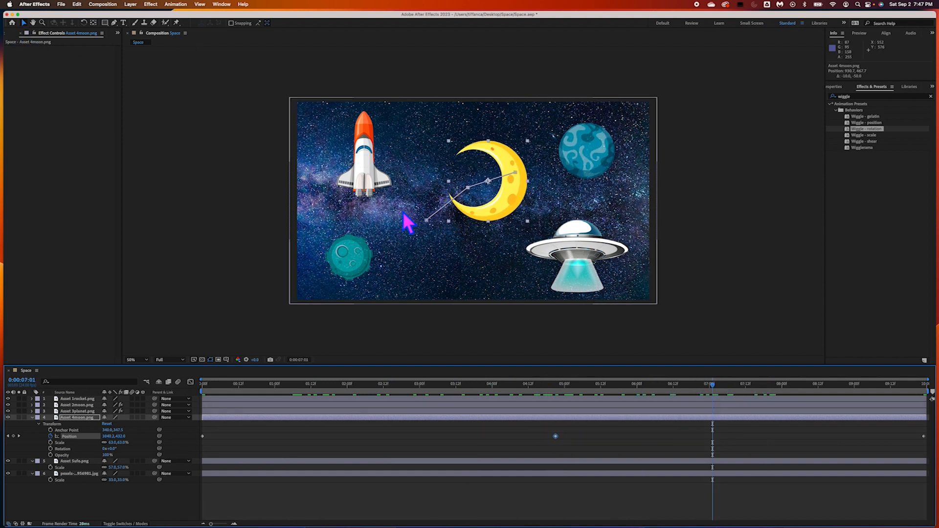
# Step: Return to the crescent moon's middle keyframe at 0:00:04:21 and move it up and left to about 896.7, 427.7
pyautogui.click(475, 195)
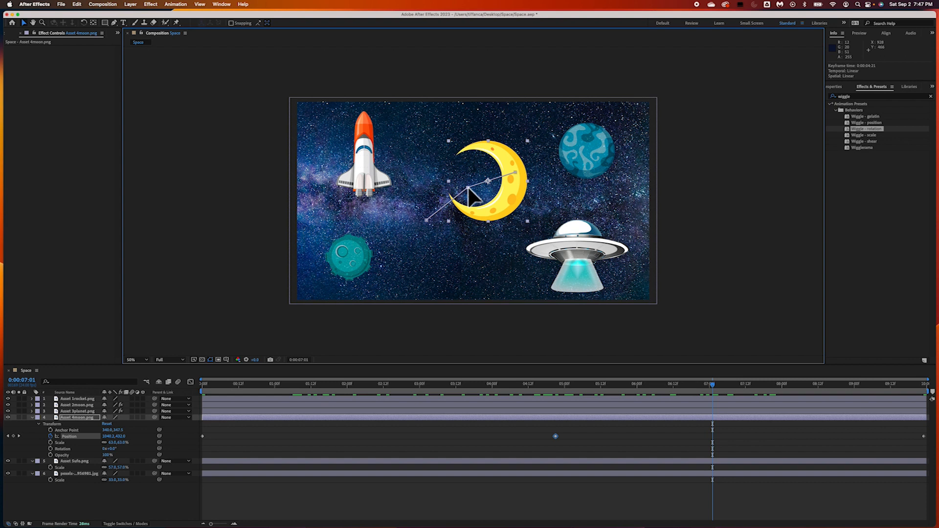
pyautogui.press('j')
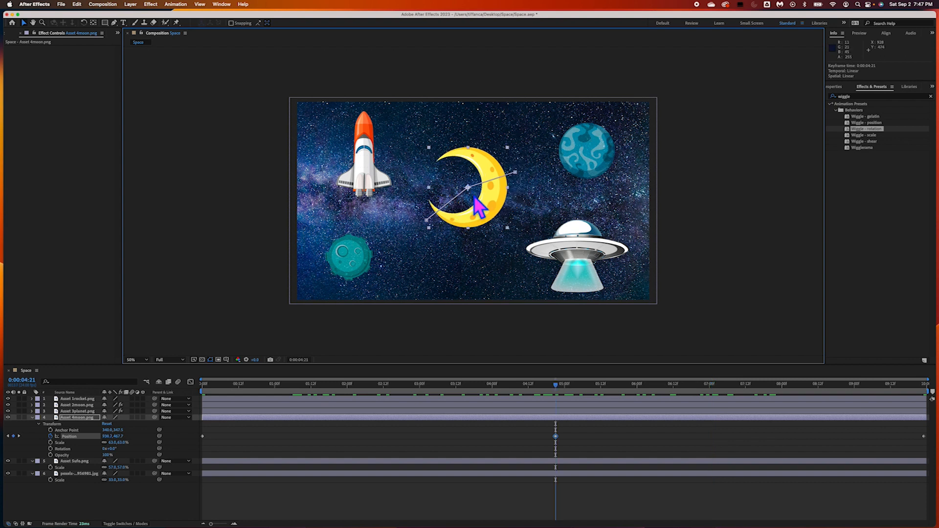
pyautogui.moveTo(472, 192)
pyautogui.mouseDown()
pyautogui.moveTo(447, 153)
pyautogui.moveTo(497, 163)
pyautogui.moveTo(539, 143)
pyautogui.moveTo(458, 182)
pyautogui.moveTo(469, 190)
pyautogui.moveTo(461, 178)
pyautogui.mouseUp()
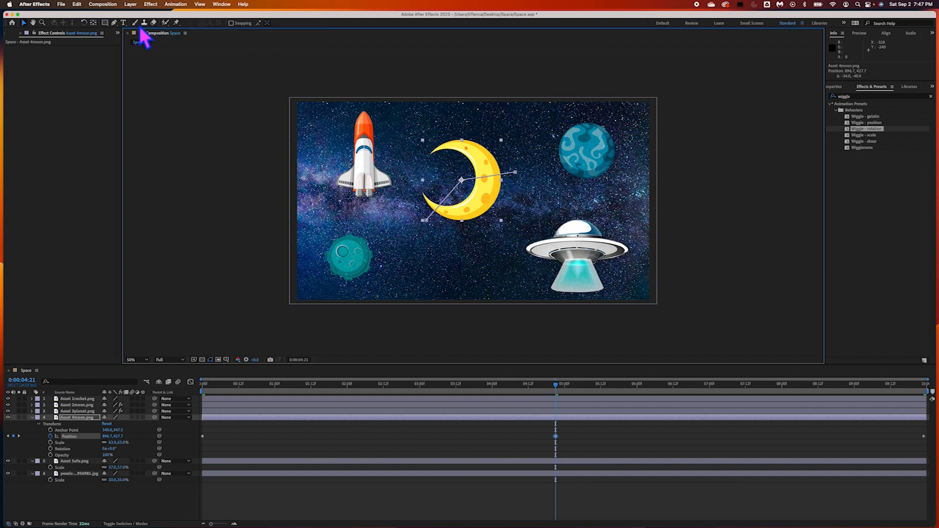
# Step: Convert the crescent moon's middle motion-path point at 0:00:04:21 into a smooth curve point with the Convert Vertex tool
pyautogui.click(117, 25)
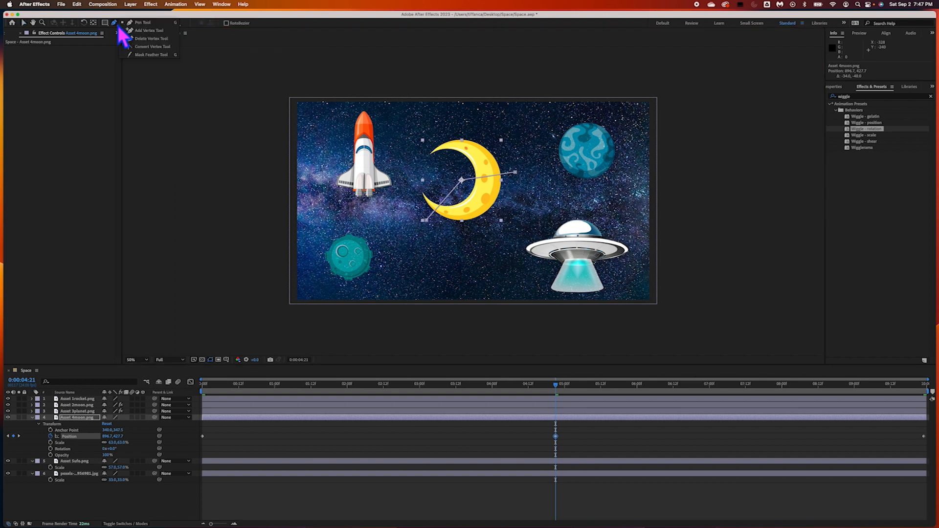
pyautogui.click(159, 47)
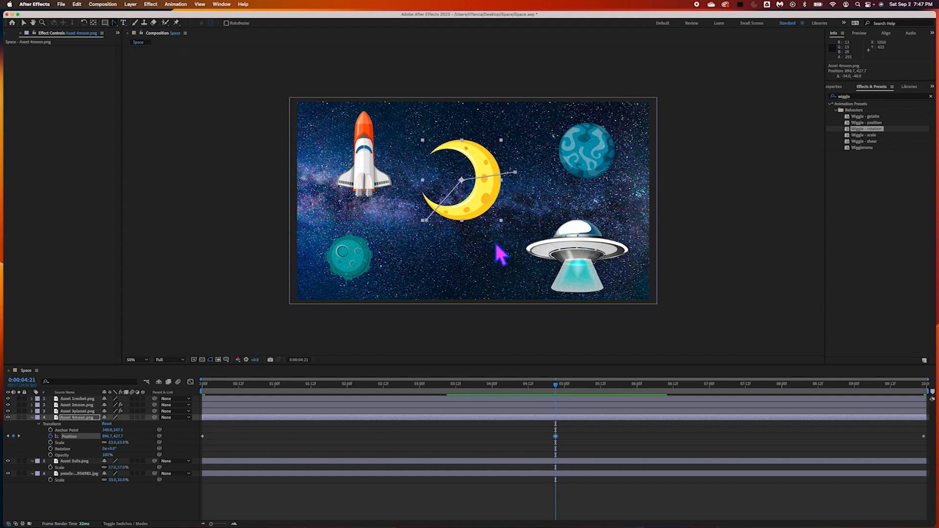
pyautogui.click(462, 180)
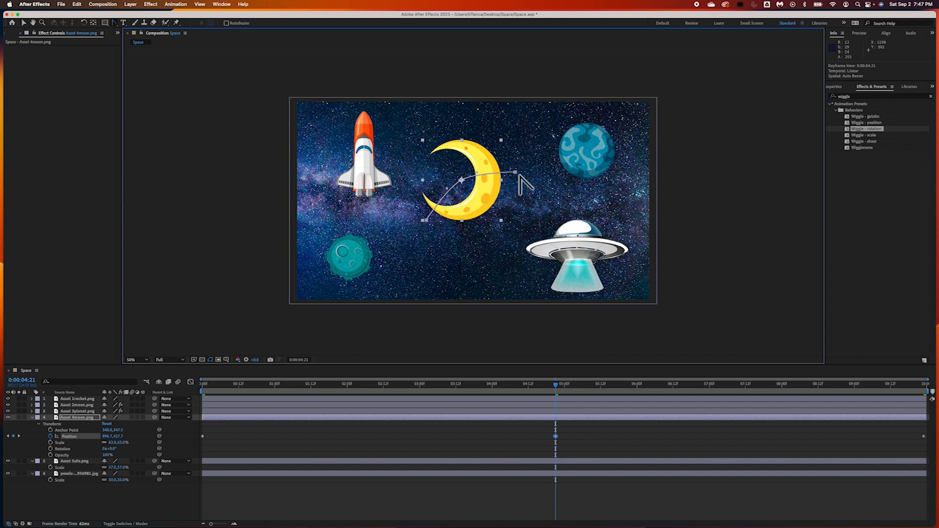
# Step: Widen the crescent moon's path curve by extending the middle point's outgoing handle up and right and its incoming handle to about 721, 528
pyautogui.click(28, 22)
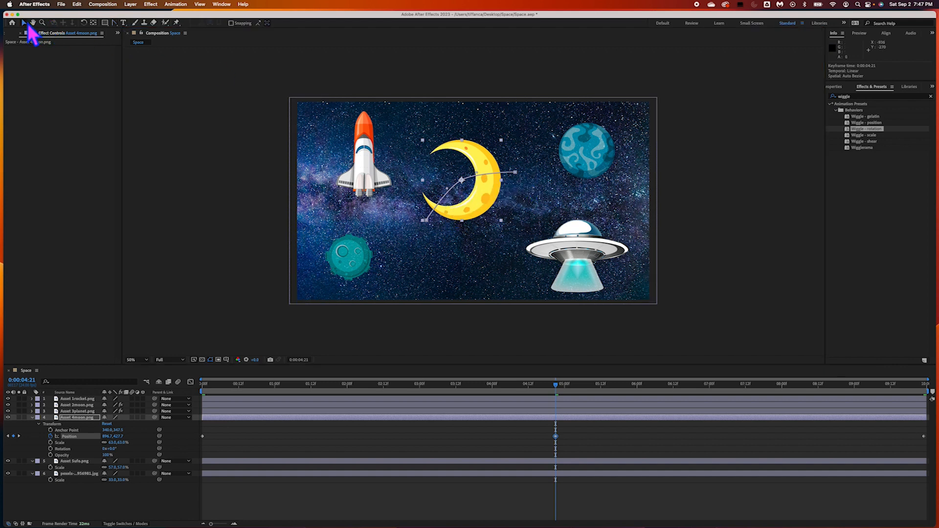
pyautogui.press('.')
pyautogui.press('.')
pyautogui.press('.')
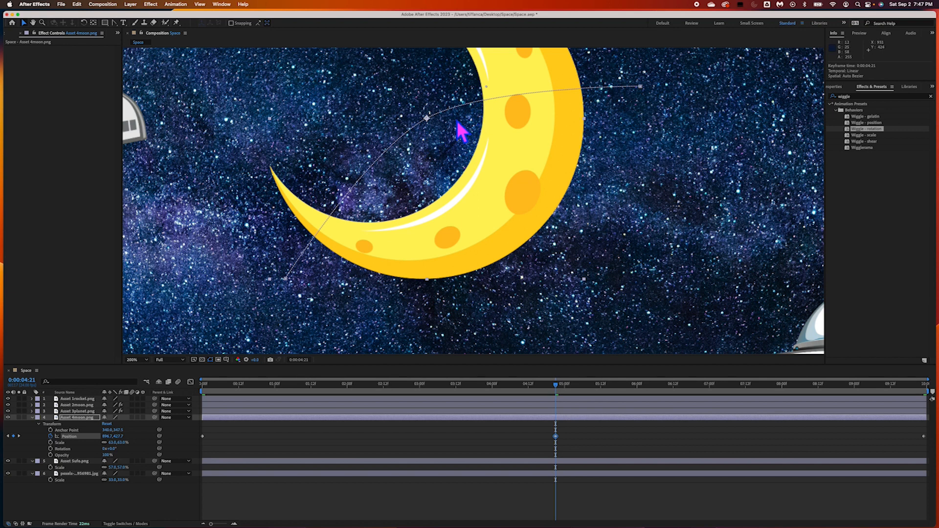
pyautogui.moveTo(461, 126); pyautogui.dragTo(470, 197)
pyautogui.moveTo(500, 164); pyautogui.dragTo(555, 112)
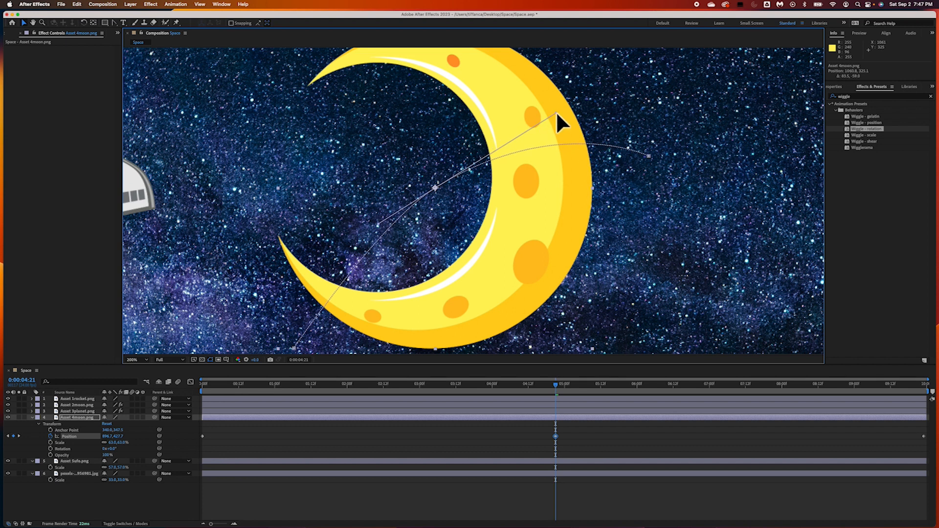
pyautogui.moveTo(380, 227); pyautogui.dragTo(308, 261)
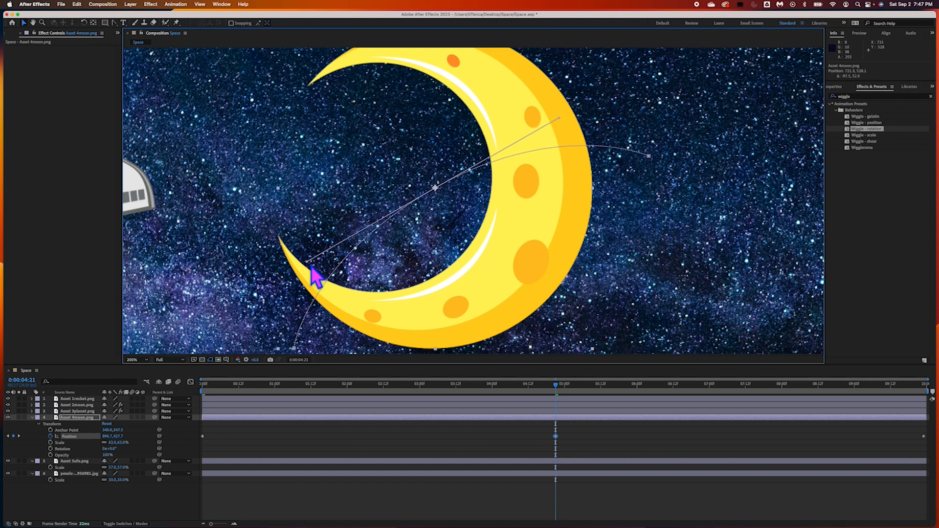
pyautogui.press(',')
pyautogui.press(',')
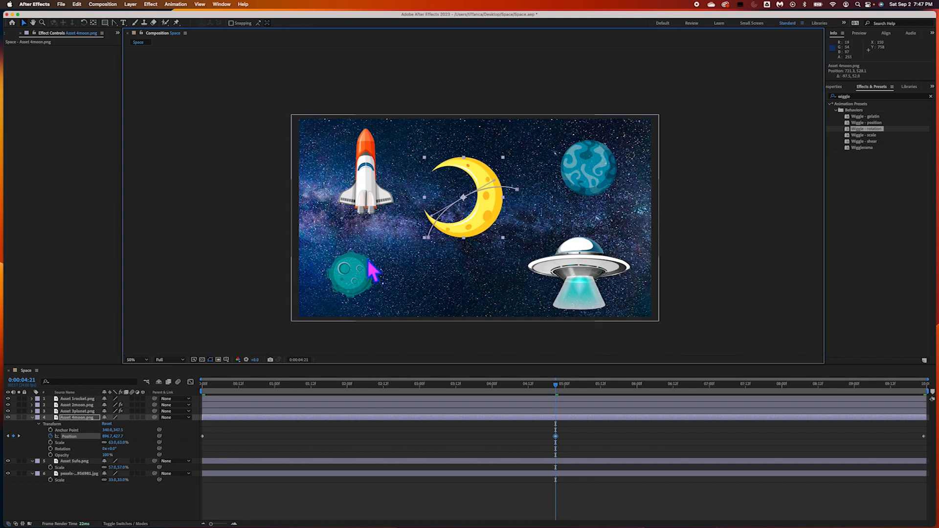
pyautogui.moveTo(495, 289); pyautogui.dragTo(452, 278)
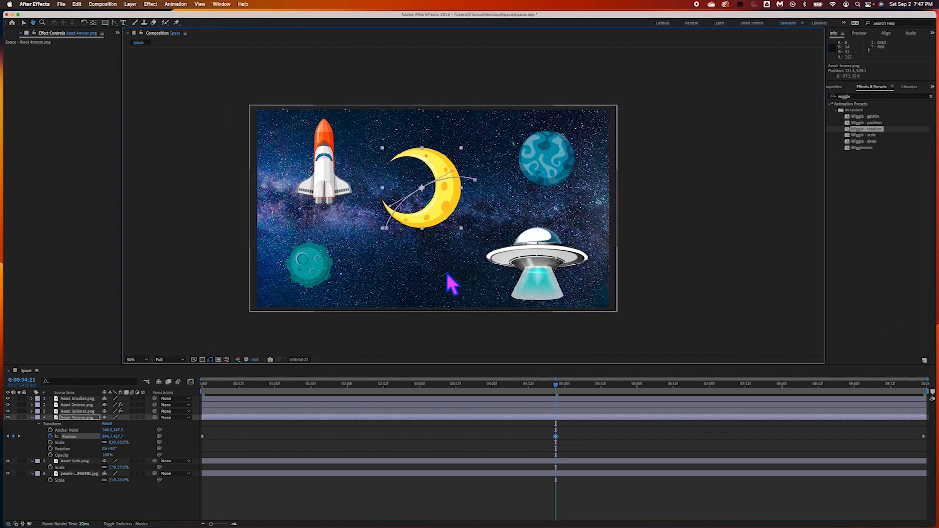
pyautogui.click(537, 294)
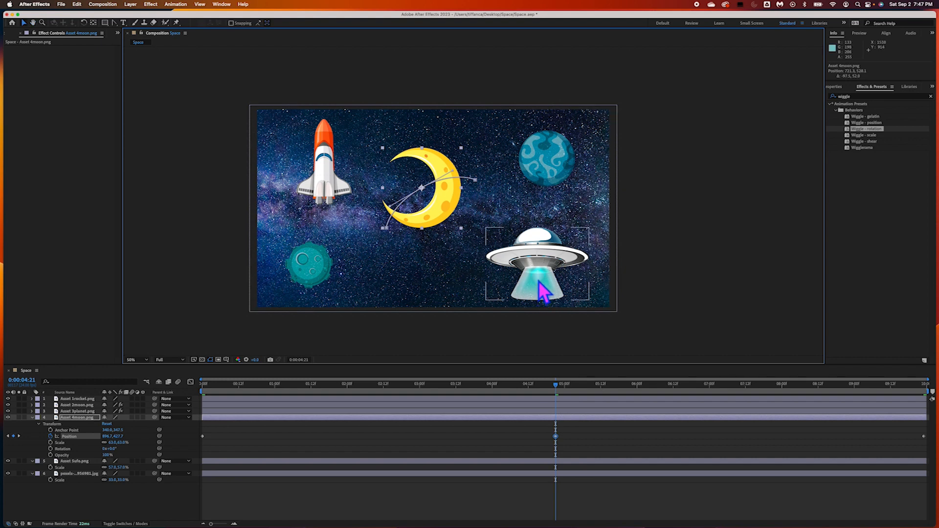